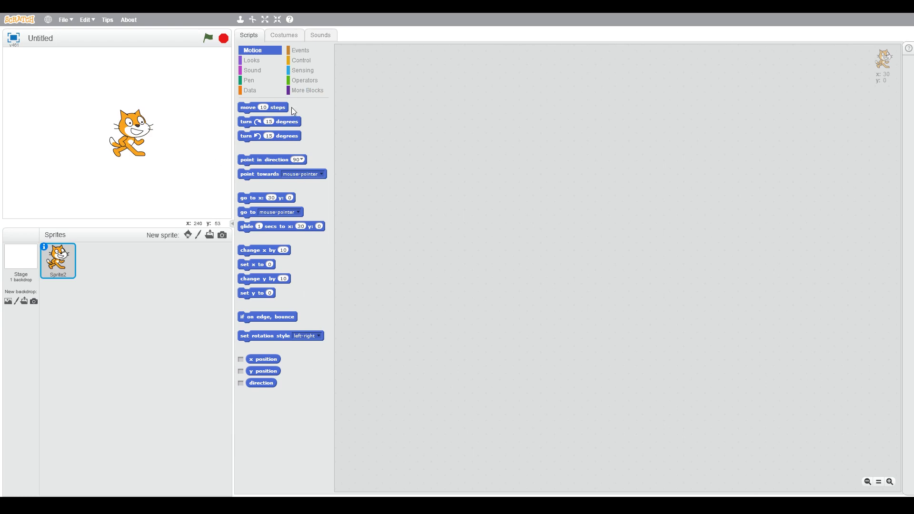
# Step: Add a 'move 10 steps' block to the cat's scripts and run it twice
pyautogui.moveTo(247, 107); pyautogui.dragTo(438, 119)
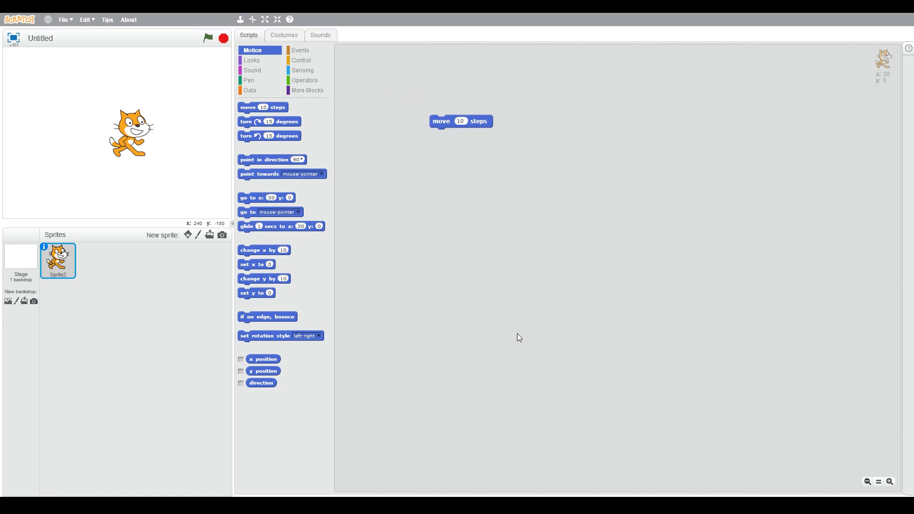
pyautogui.click(440, 124)
pyautogui.click(440, 124)
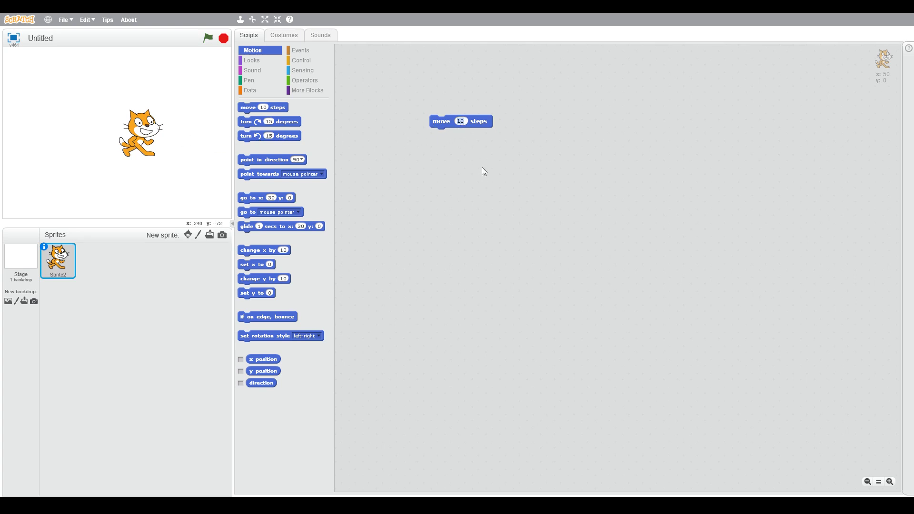
pyautogui.write('50')
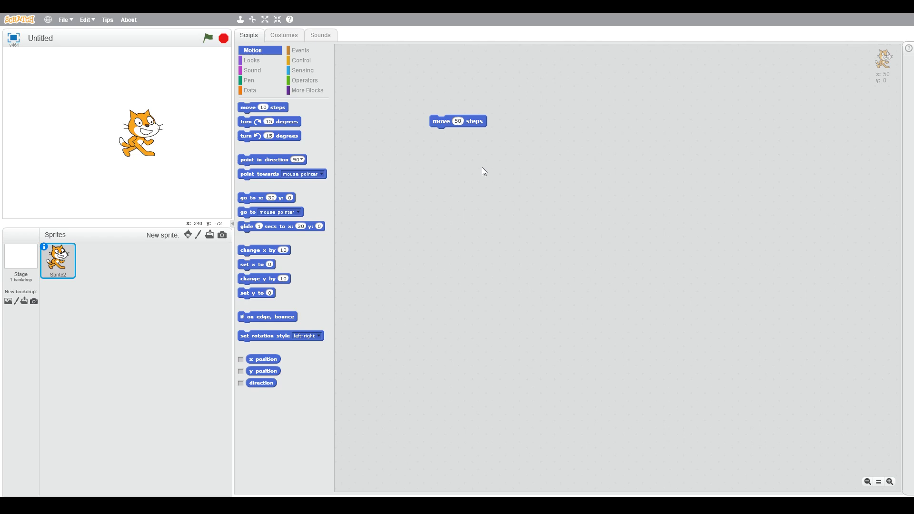
# Step: Test the 'move 50 steps' block on the cat, resetting it to the stage's left
pyautogui.click(444, 122)
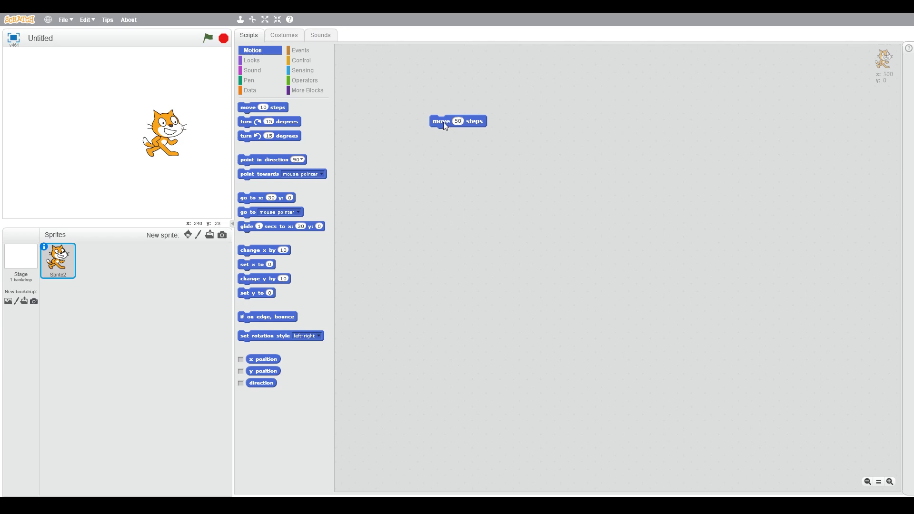
pyautogui.click(444, 122)
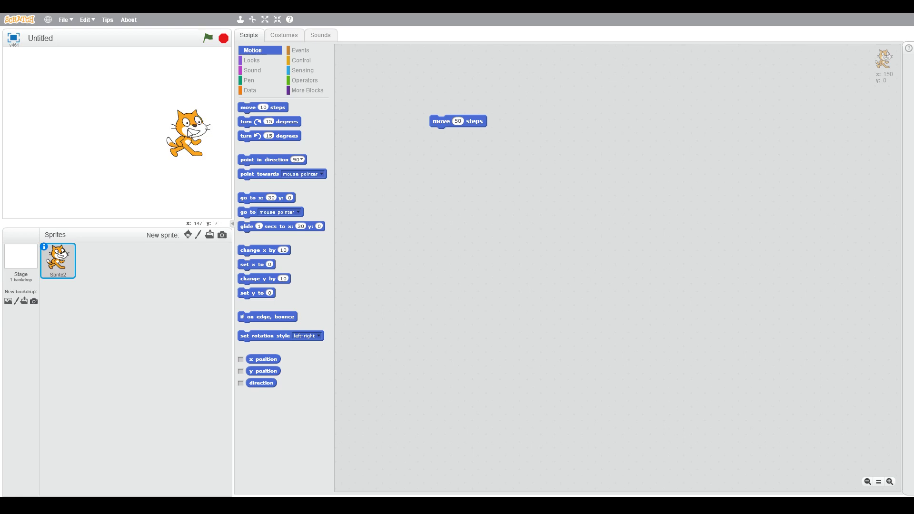
pyautogui.moveTo(190, 132); pyautogui.dragTo(110, 149)
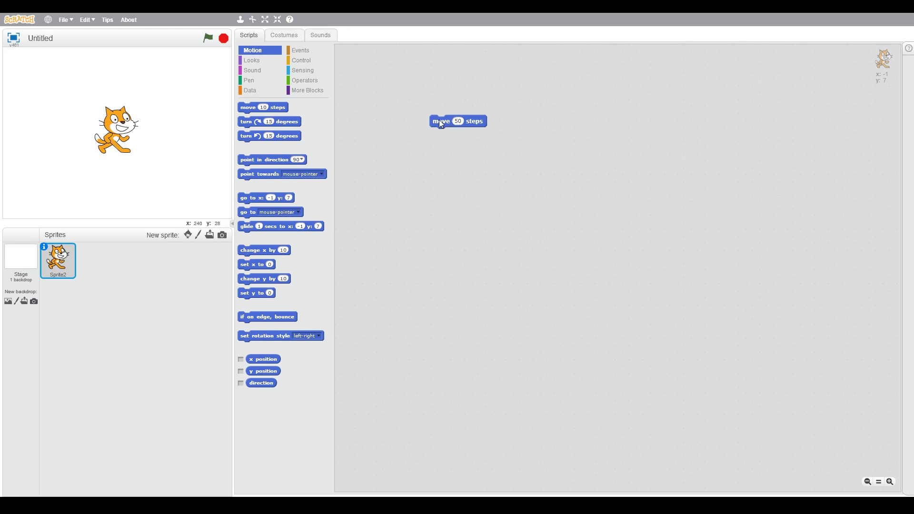
pyautogui.moveTo(439, 121); pyautogui.dragTo(440, 124)
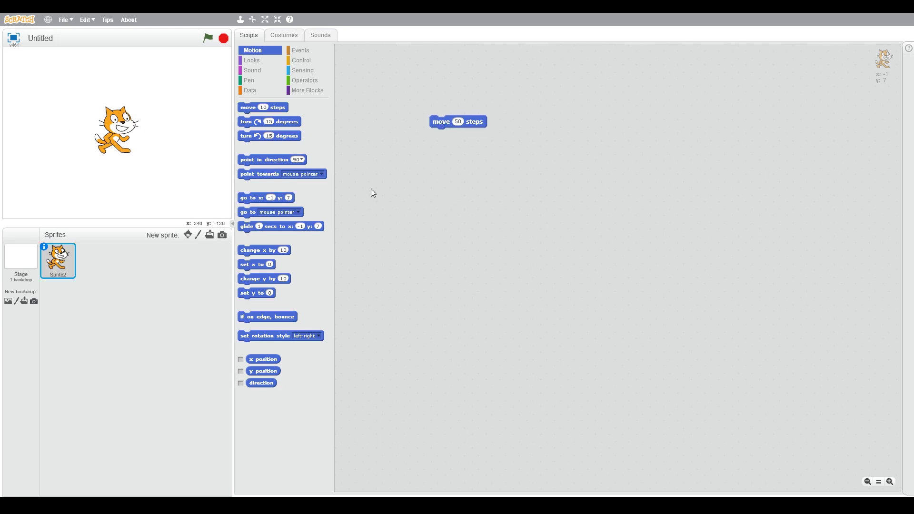
pyautogui.click(445, 124)
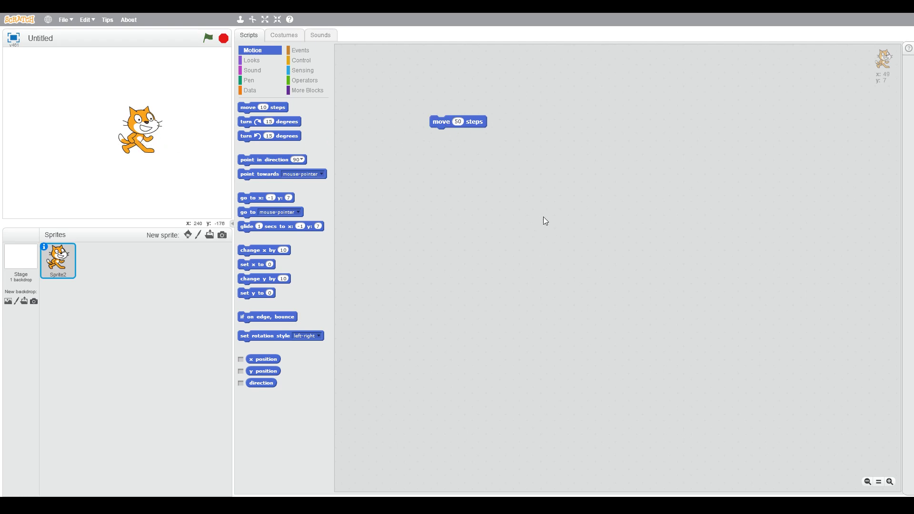
# Step: Zoom the scripts in and duplicate 'move 50 steps', snapping the copy beneath
pyautogui.click(889, 481)
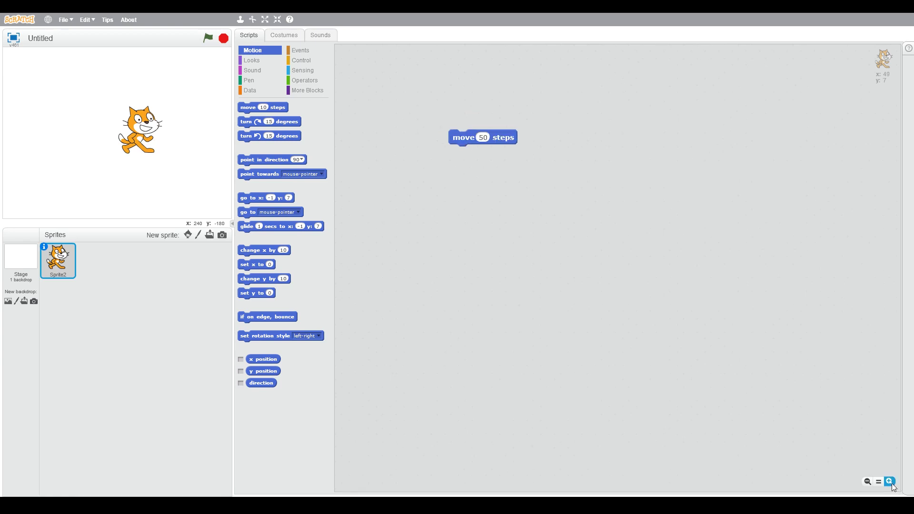
pyautogui.moveTo(506, 170); pyautogui.dragTo(401, 114)
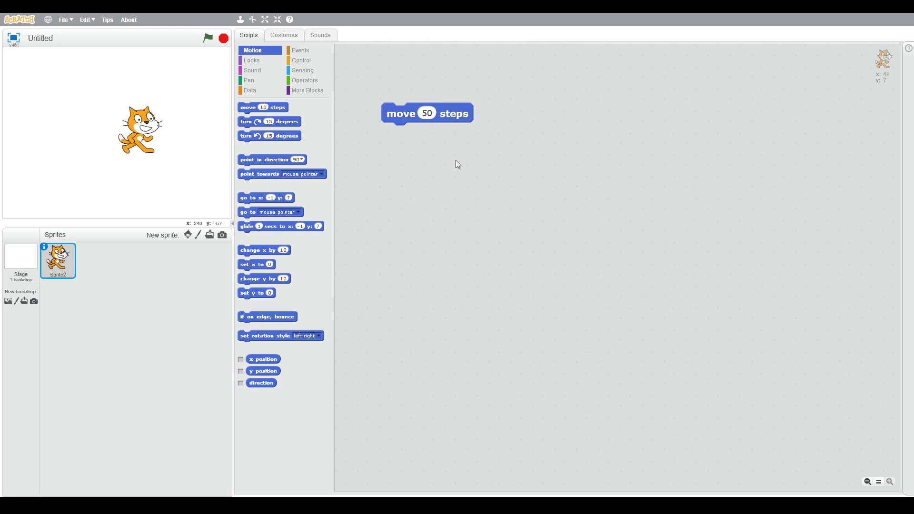
pyautogui.rightClick(452, 118)
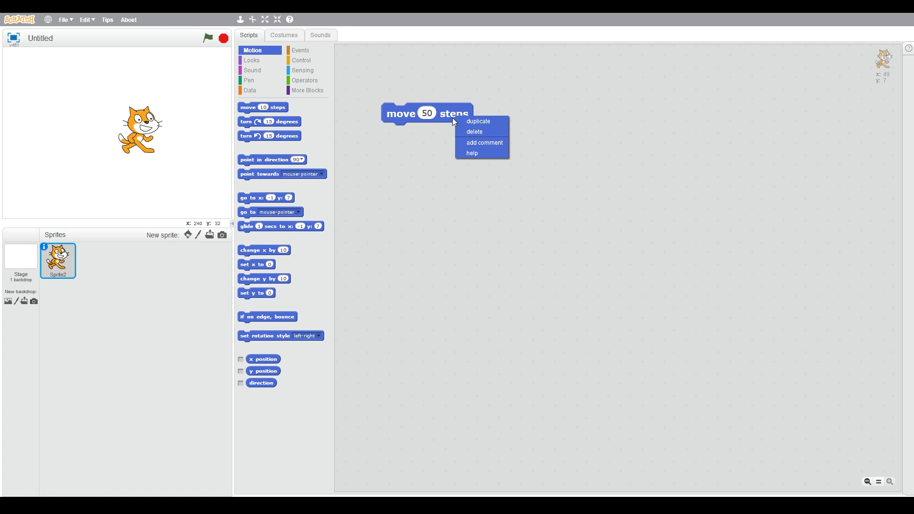
pyautogui.click(481, 121)
pyautogui.click(458, 145)
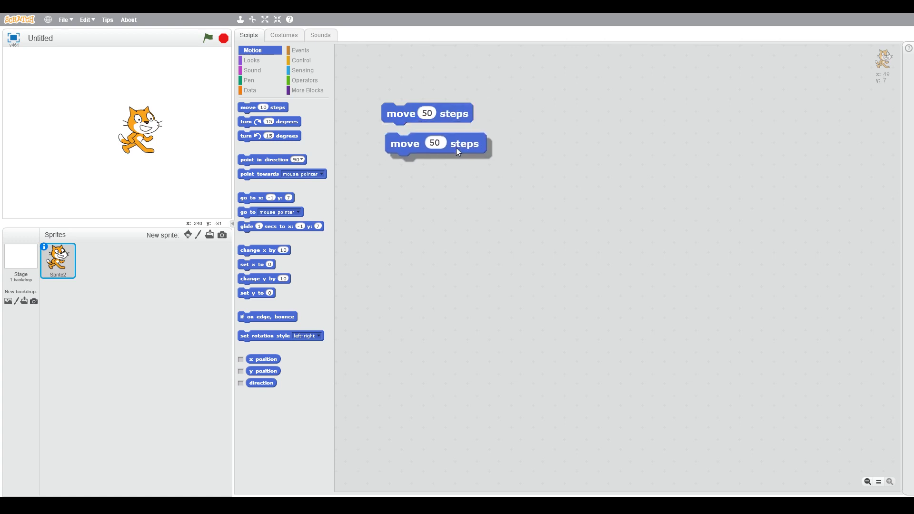
pyautogui.moveTo(456, 147); pyautogui.dragTo(452, 140)
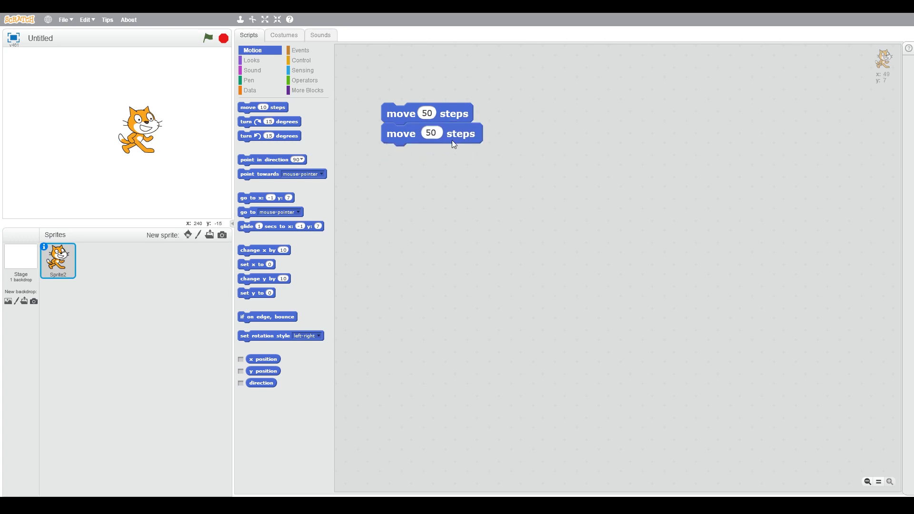
# Step: Run the two stacked moves, resetting the cat to the stage's left between runs
pyautogui.click(400, 118)
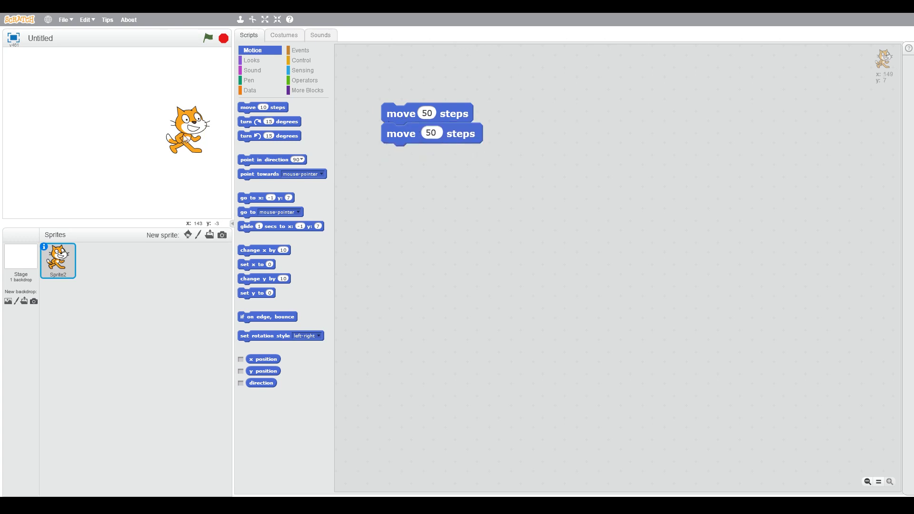
pyautogui.moveTo(188, 134); pyautogui.dragTo(108, 128)
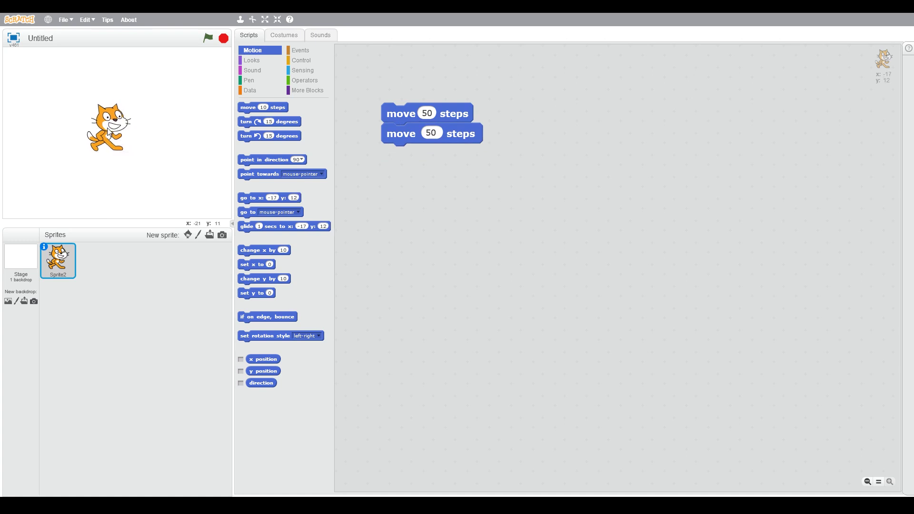
pyautogui.click(393, 114)
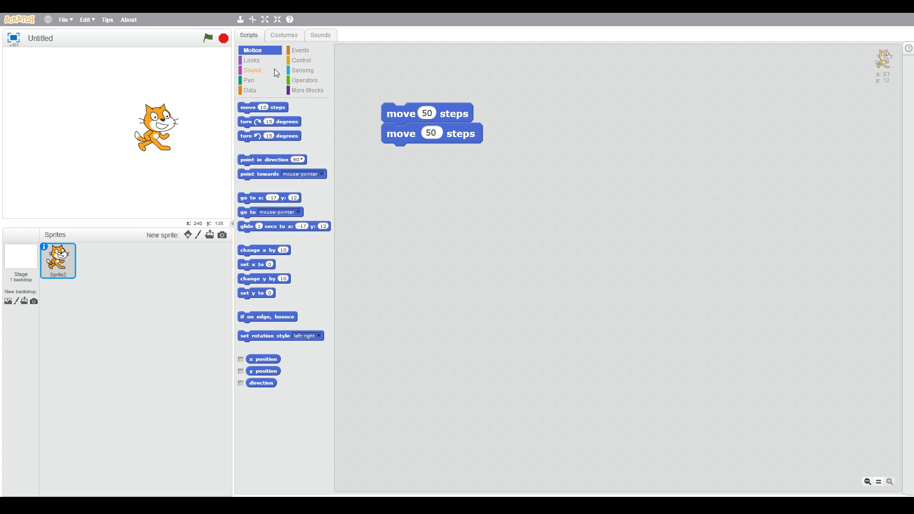
# Step: Cap the two moves with 'when flag clicked', reset the cat left, and run the project
pyautogui.click(303, 51)
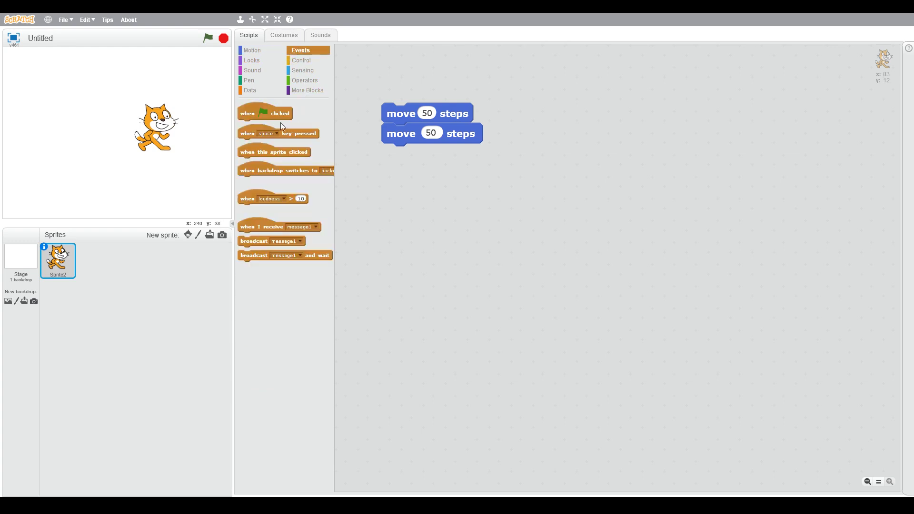
pyautogui.moveTo(253, 115); pyautogui.dragTo(394, 79)
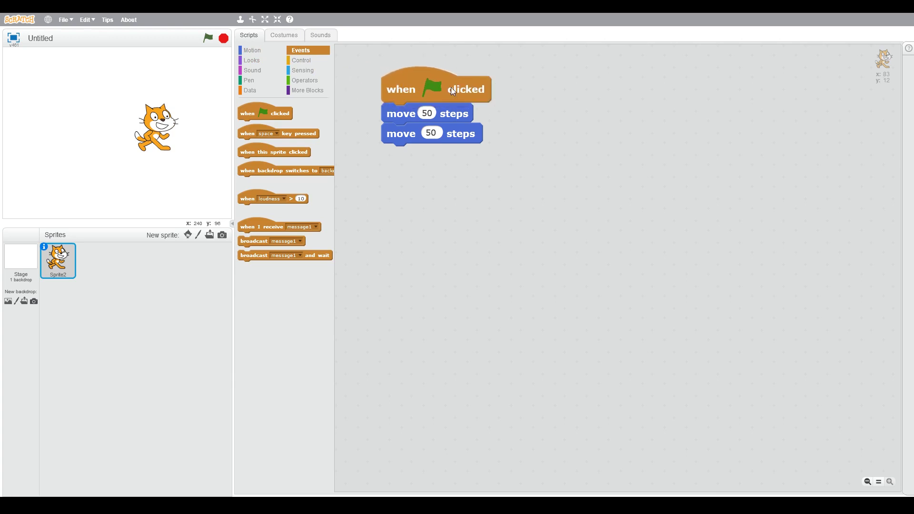
pyautogui.moveTo(157, 131); pyautogui.dragTo(117, 125)
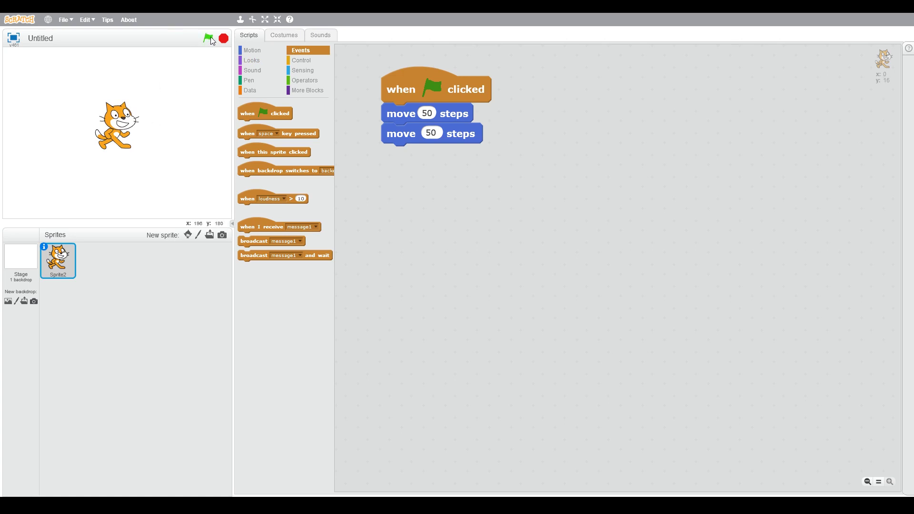
pyautogui.click(208, 38)
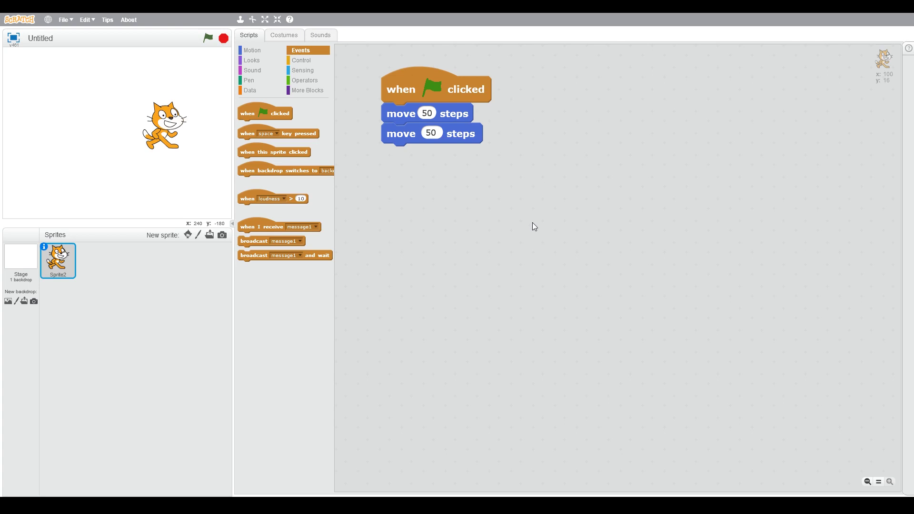
# Step: Try a 'say Hello! for 2 secs' block under the moves, then detach it
pyautogui.click(254, 60)
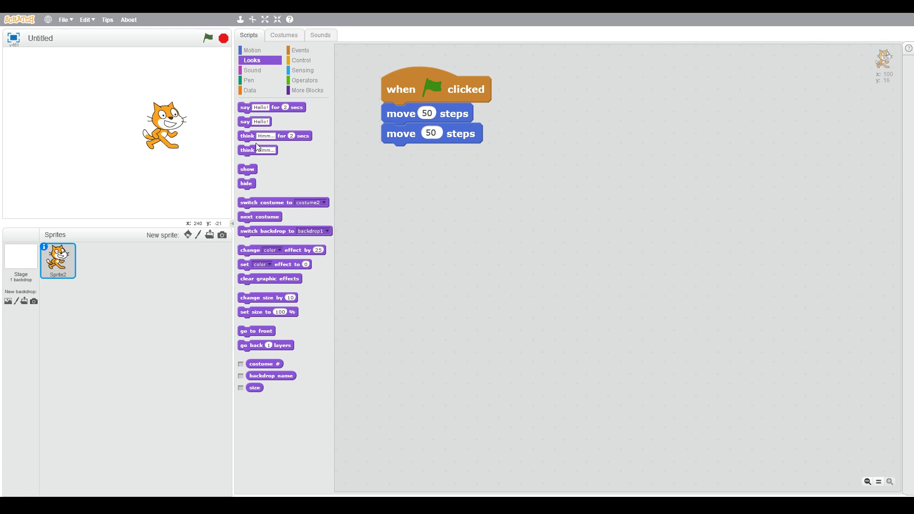
pyautogui.moveTo(246, 107); pyautogui.dragTo(386, 150)
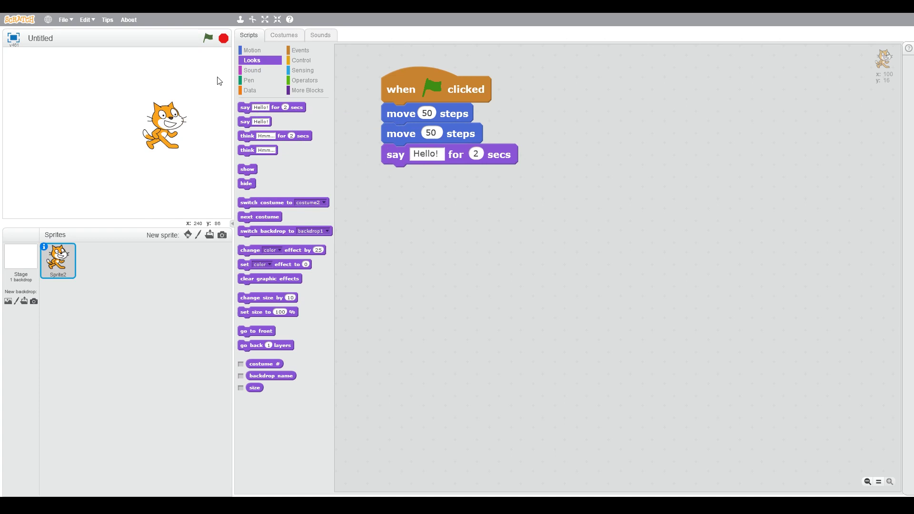
pyautogui.click(208, 38)
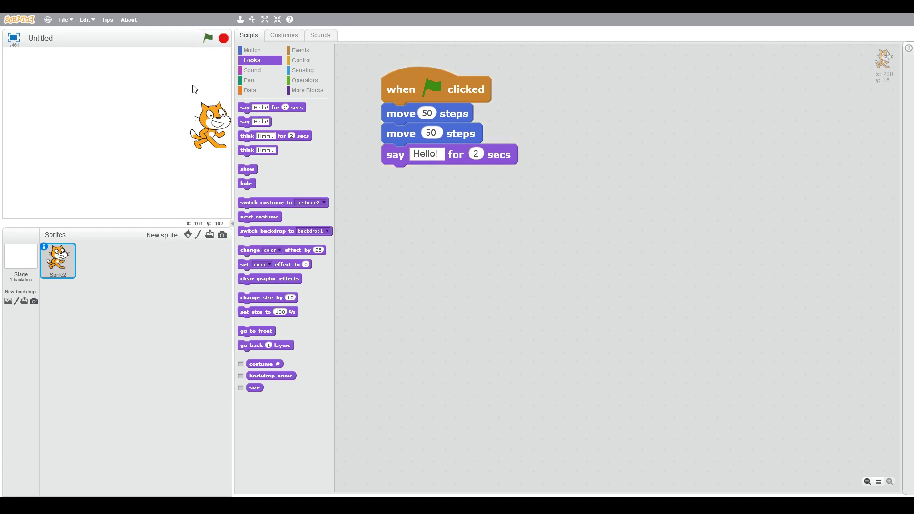
pyautogui.moveTo(392, 154); pyautogui.dragTo(392, 156)
pyautogui.moveTo(392, 153); pyautogui.dragTo(395, 204)
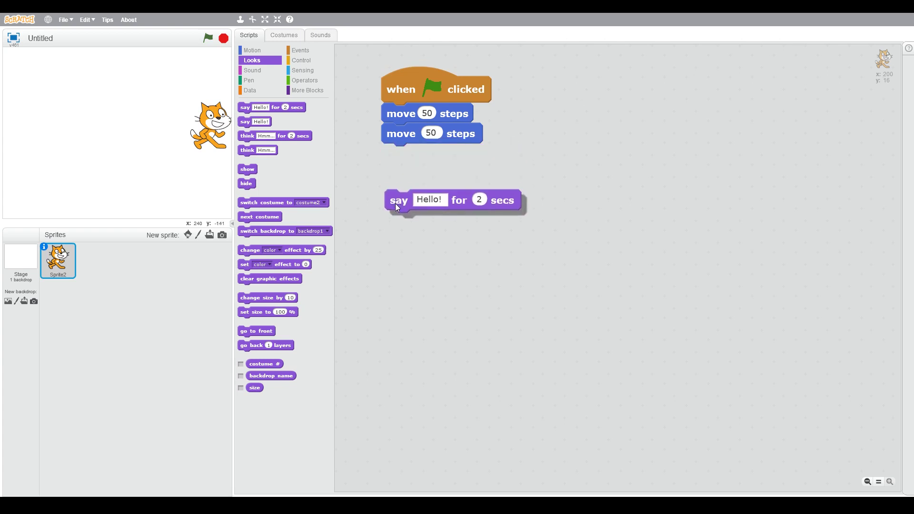
pyautogui.click(208, 38)
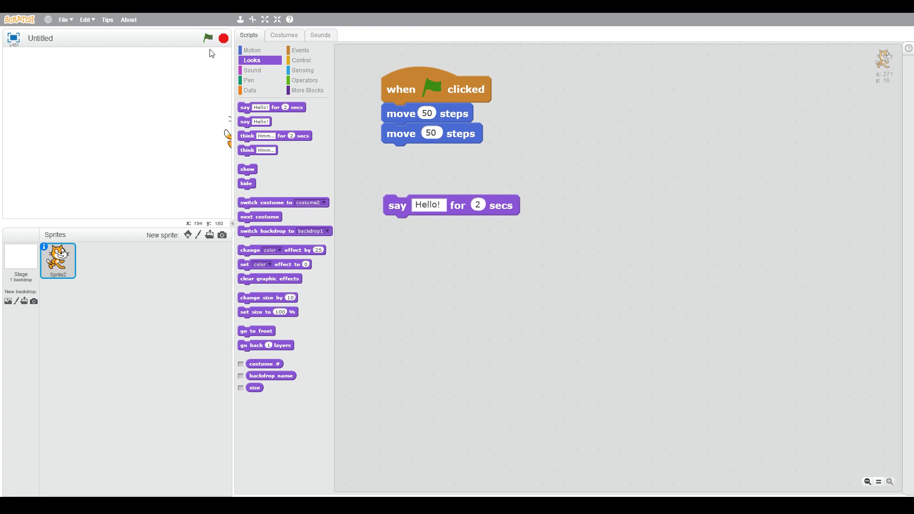
# Step: Discard that block, attach a plain 'say Hello!' block, and run the project
pyautogui.moveTo(227, 133); pyautogui.dragTo(107, 135)
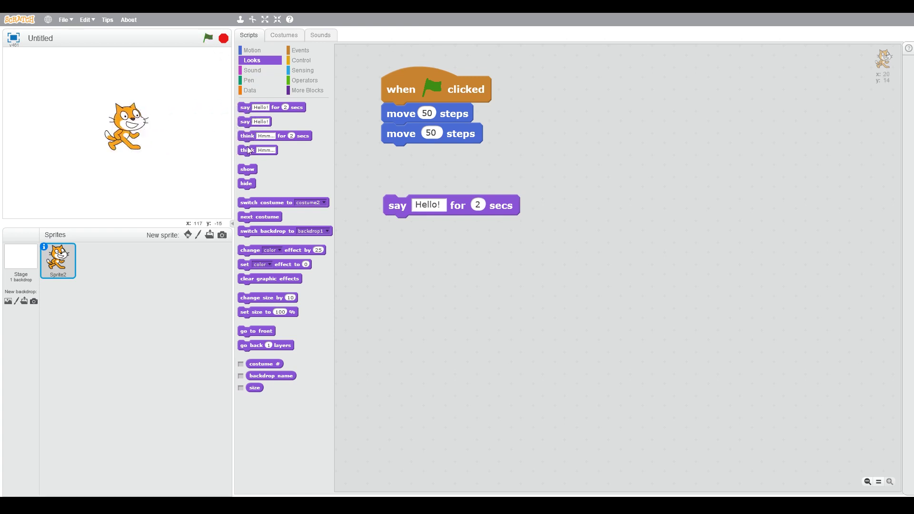
pyautogui.moveTo(393, 209); pyautogui.dragTo(244, 403)
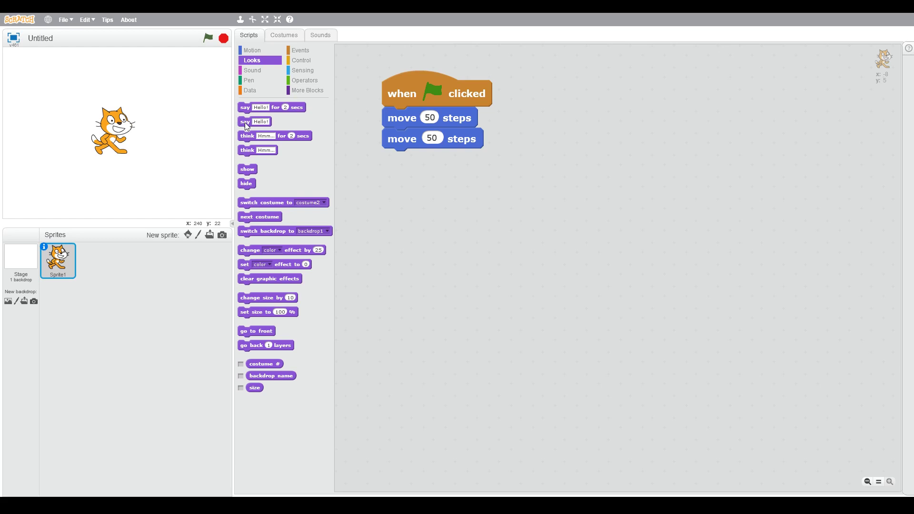
pyautogui.moveTo(245, 121); pyautogui.dragTo(387, 162)
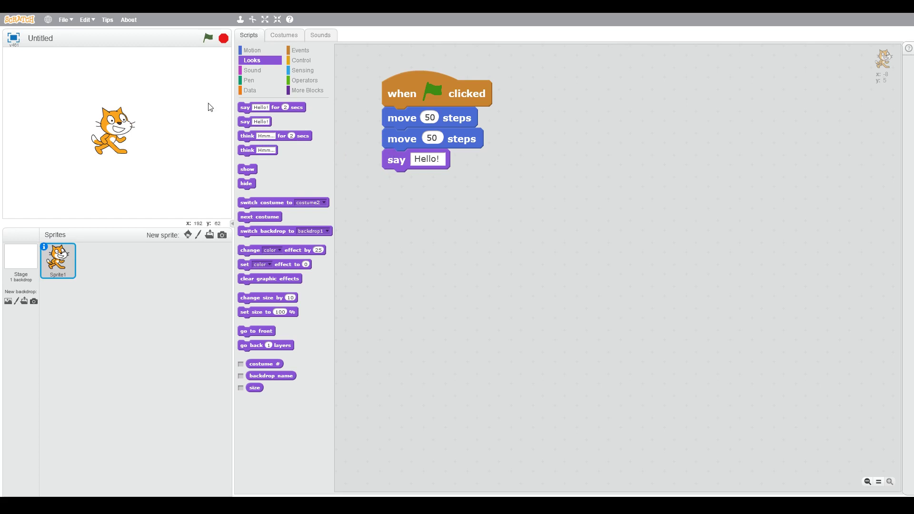
pyautogui.click(210, 42)
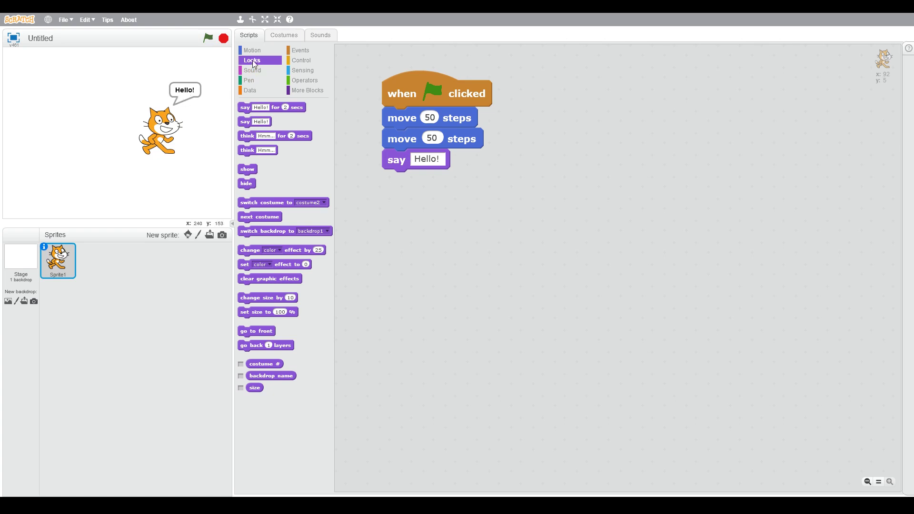
# Step: Place loose 'wait 1 secs' and 'play sound meow' blocks beside the cat's script
pyautogui.click(295, 59)
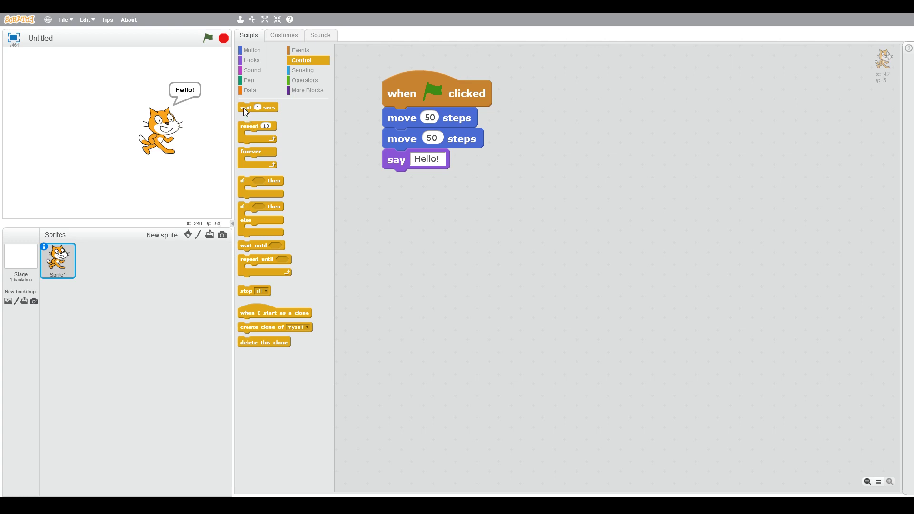
pyautogui.moveTo(244, 109); pyautogui.dragTo(561, 136)
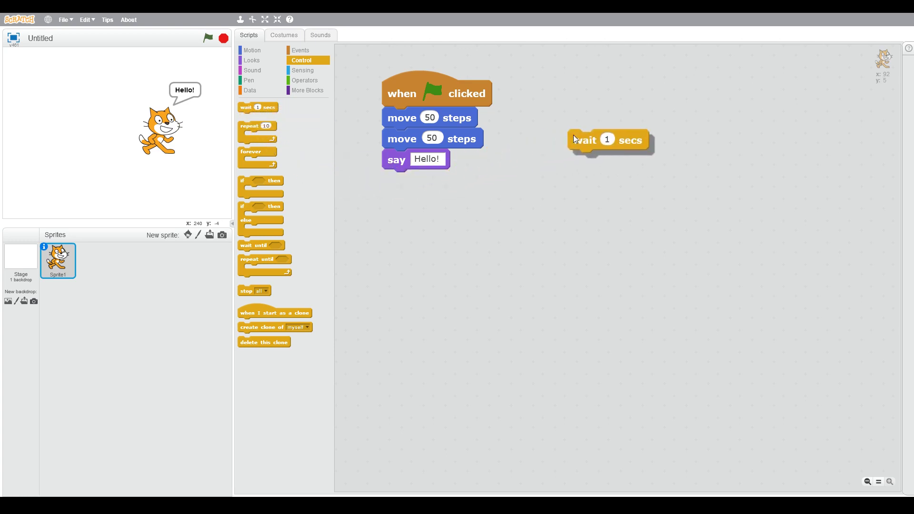
pyautogui.moveTo(573, 135); pyautogui.dragTo(573, 136)
pyautogui.click(252, 70)
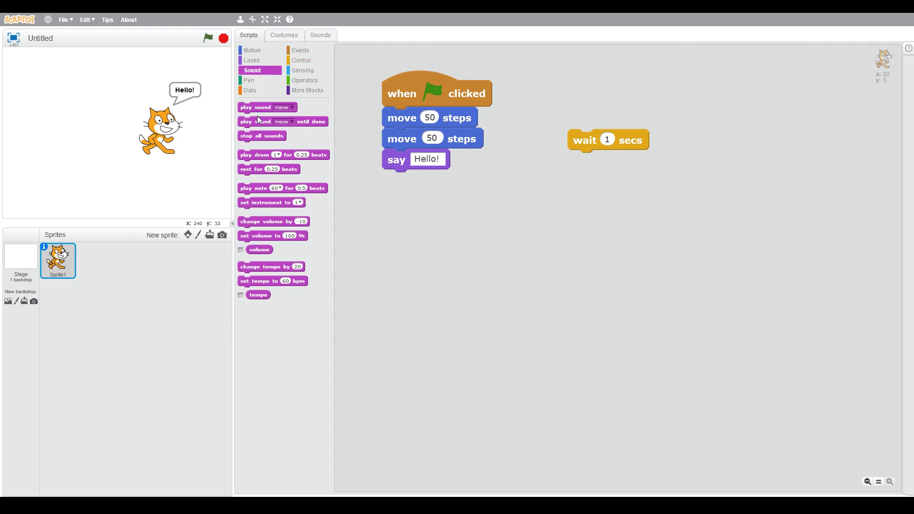
pyautogui.moveTo(250, 111); pyautogui.dragTo(577, 175)
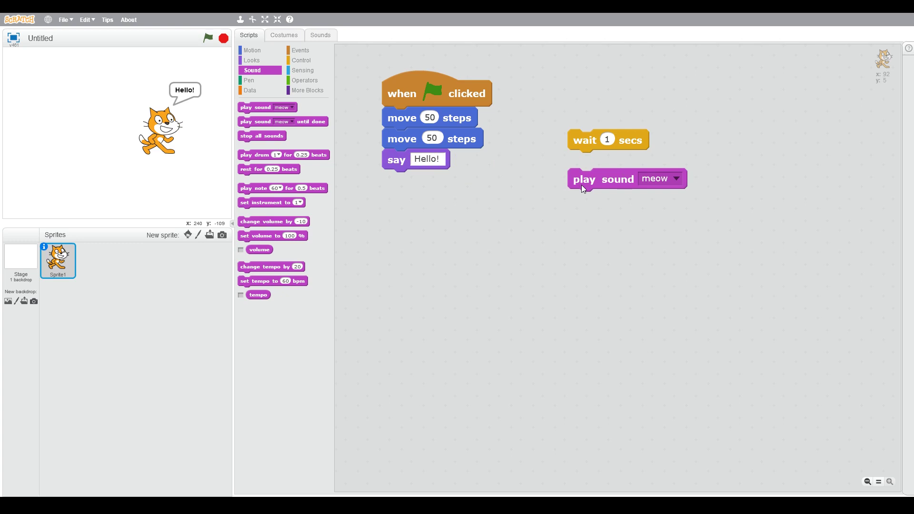
# Step: Browse the Sensing, Pen, Operators and Data palettes, then return to Motion
pyautogui.click(301, 70)
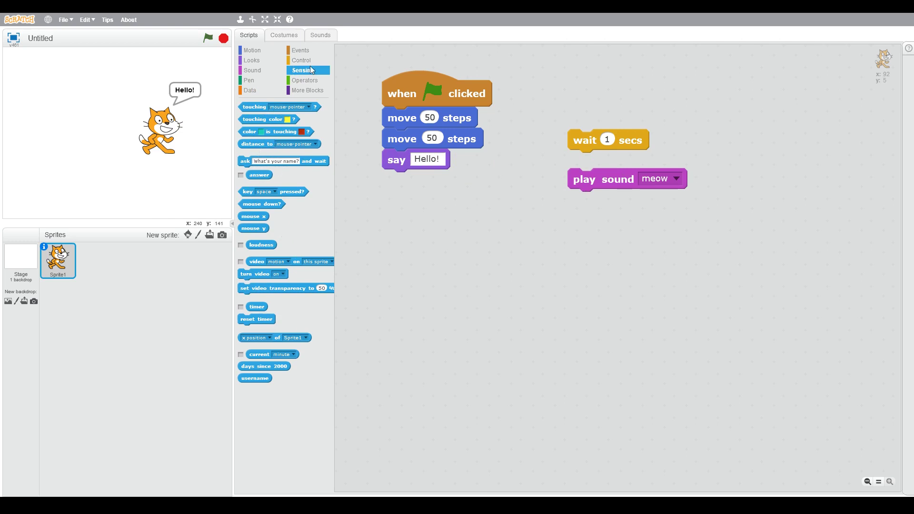
pyautogui.click(256, 80)
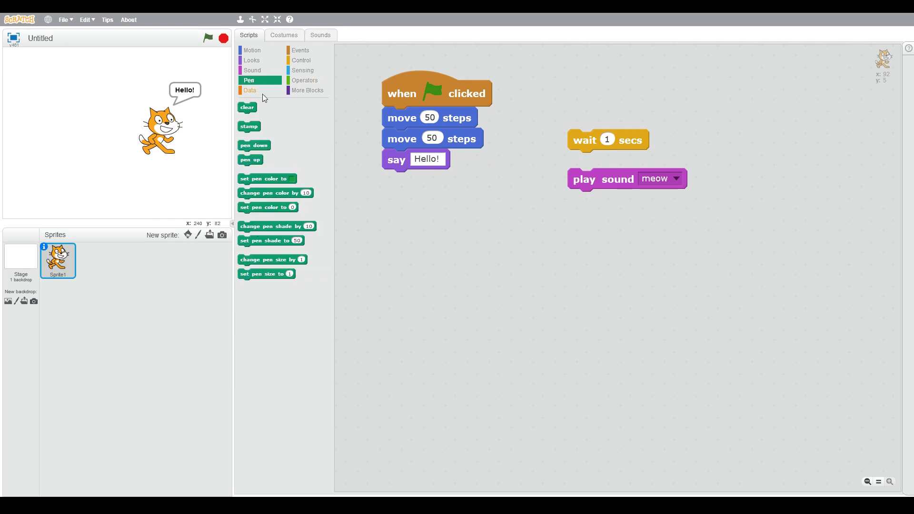
pyautogui.click(300, 81)
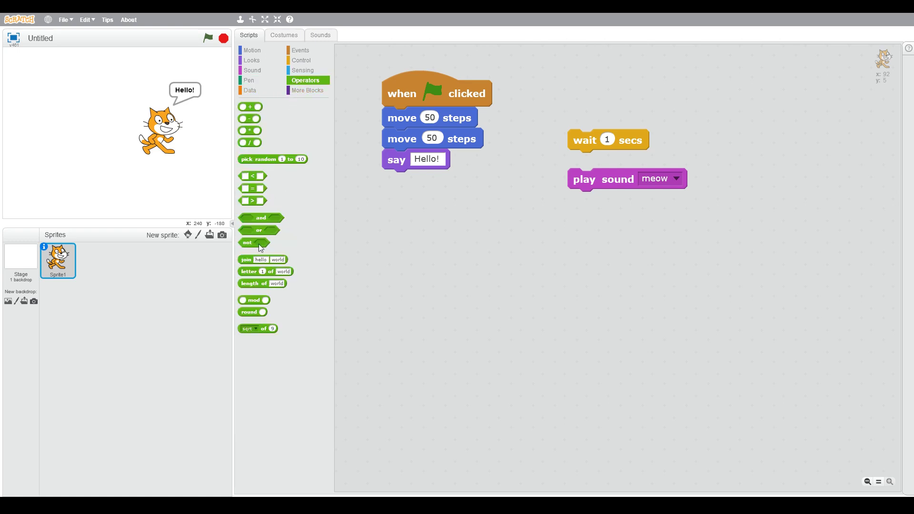
pyautogui.click(247, 92)
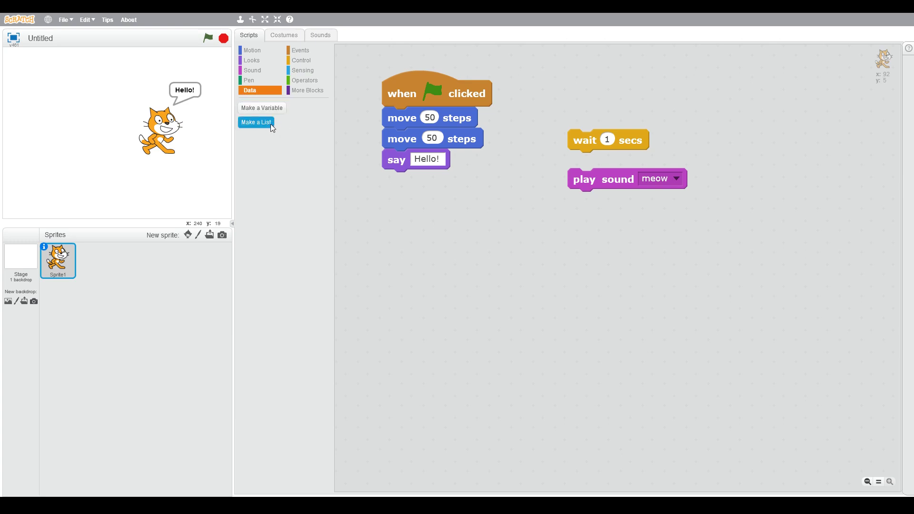
pyautogui.click(255, 51)
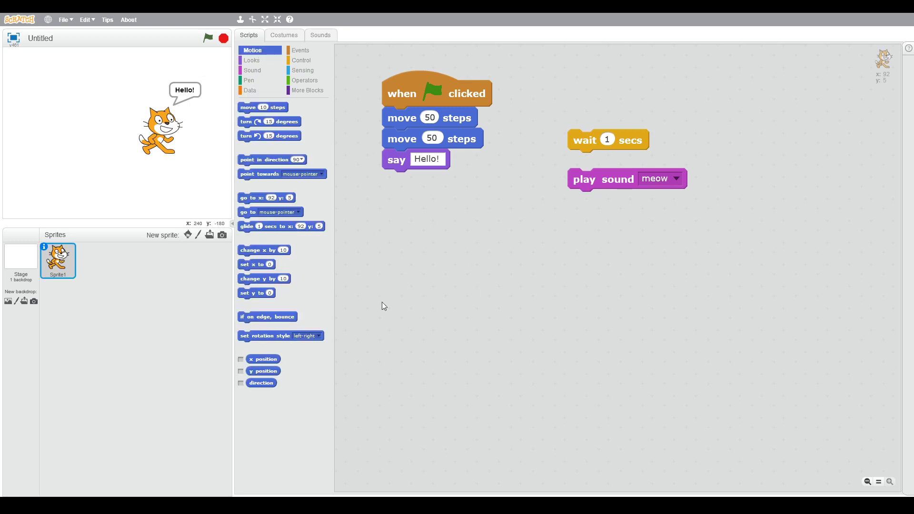
# Step: Run the cat's script twice and move the cat back to the stage centre
pyautogui.click(209, 39)
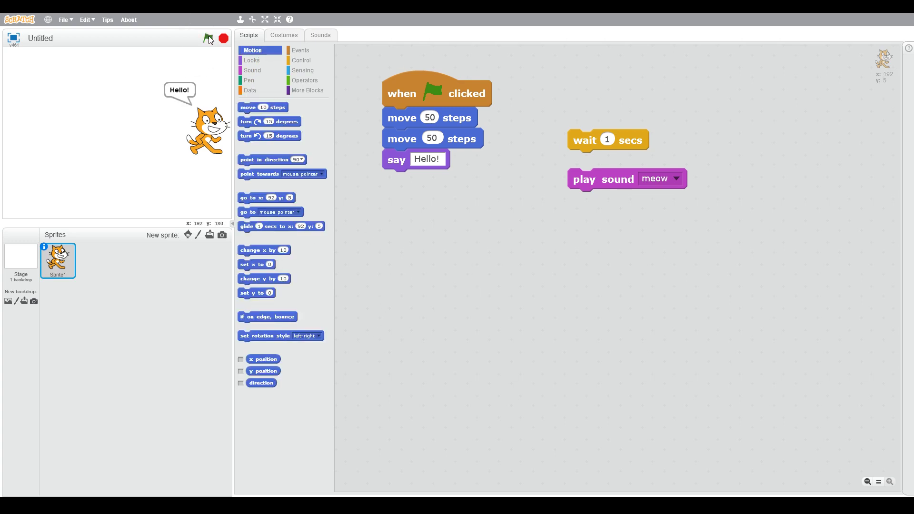
pyautogui.click(208, 39)
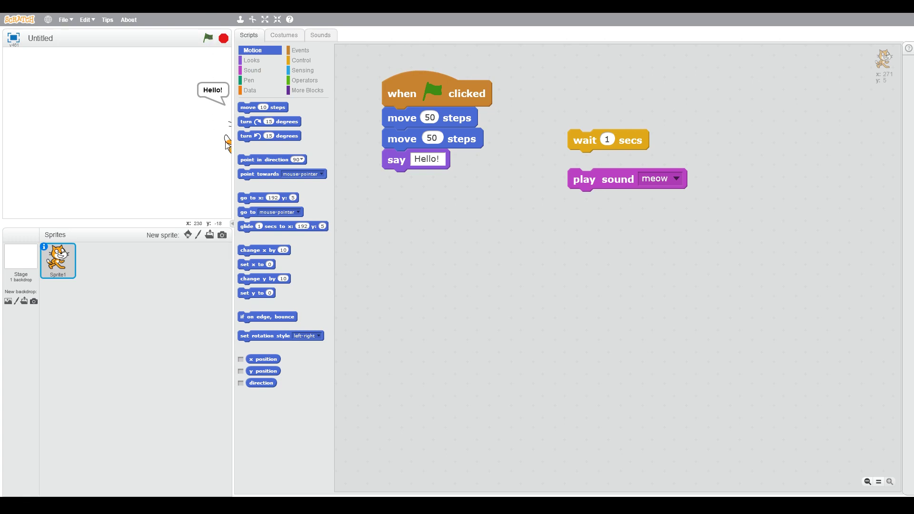
pyautogui.moveTo(226, 145); pyautogui.dragTo(127, 128)
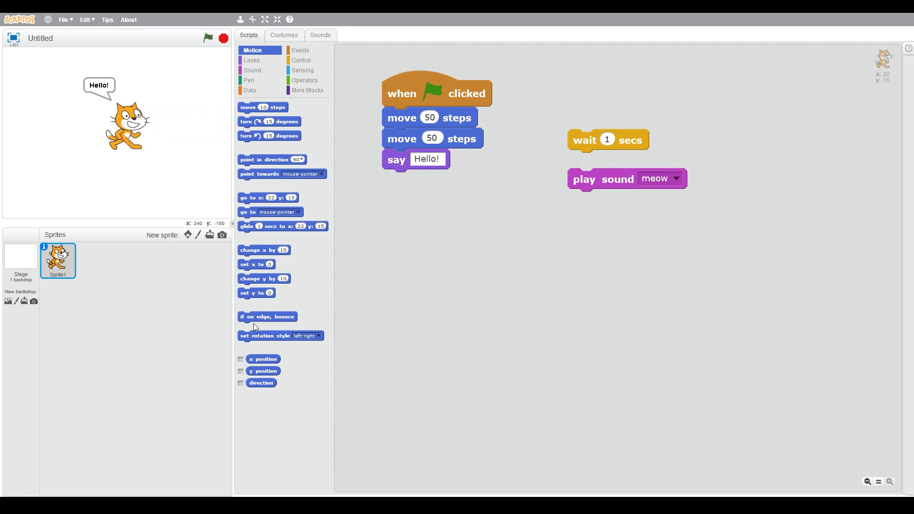
# Step: Attach 'if on edge, bounce' under the say block and run repeatedly to test
pyautogui.moveTo(255, 317); pyautogui.dragTo(399, 176)
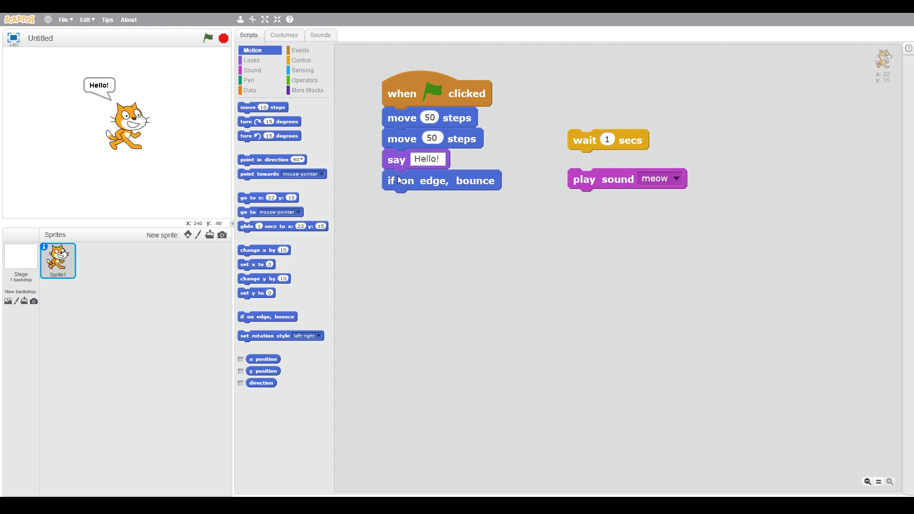
pyautogui.click(207, 38)
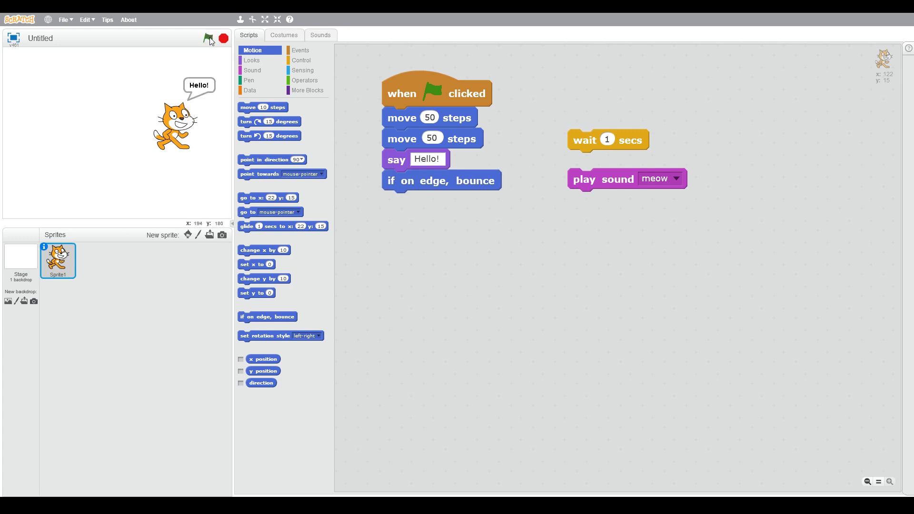
pyautogui.click(208, 38)
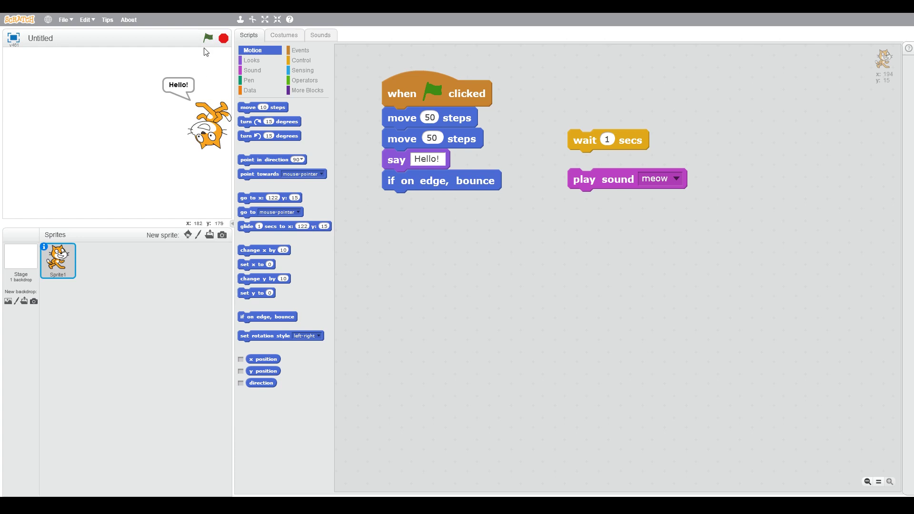
pyautogui.click(208, 39)
pyautogui.click(209, 39)
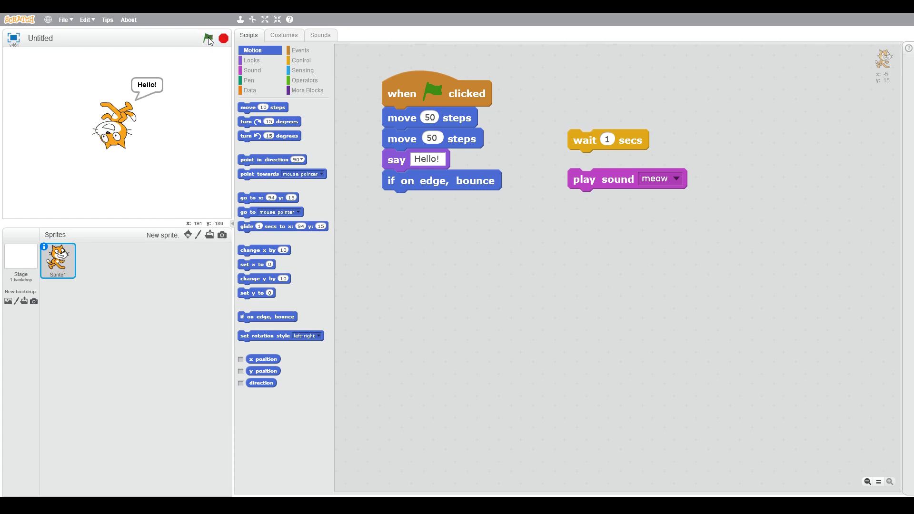
# Step: Run the script repeatedly until the cat reaches the left edge
pyautogui.click(208, 38)
pyautogui.click(209, 39)
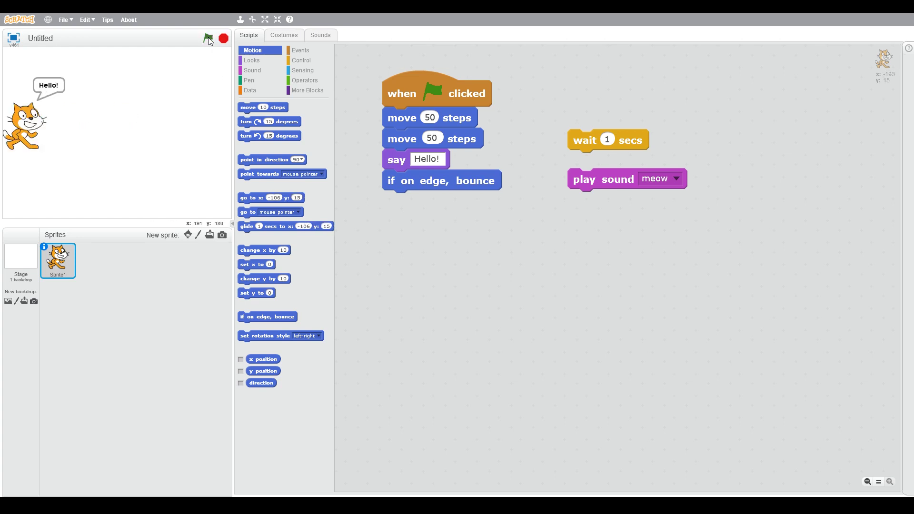
pyautogui.click(208, 38)
pyautogui.click(208, 39)
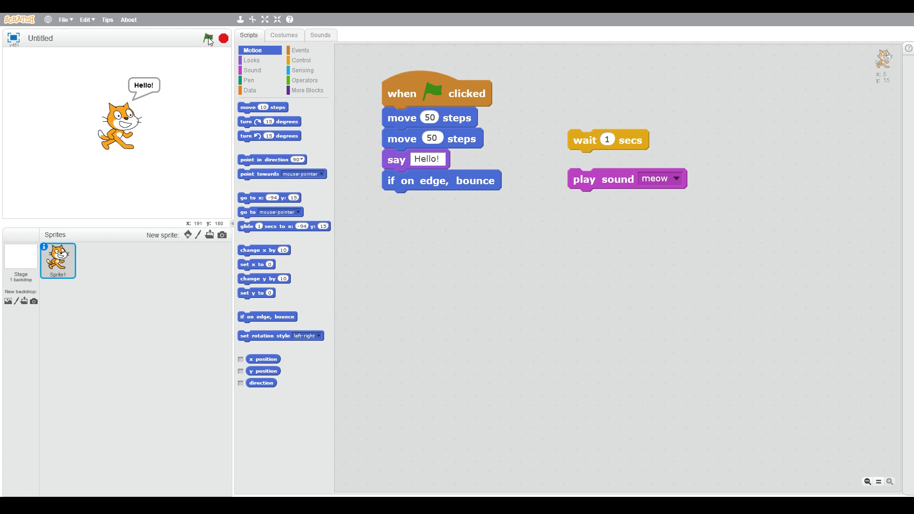
pyautogui.click(208, 39)
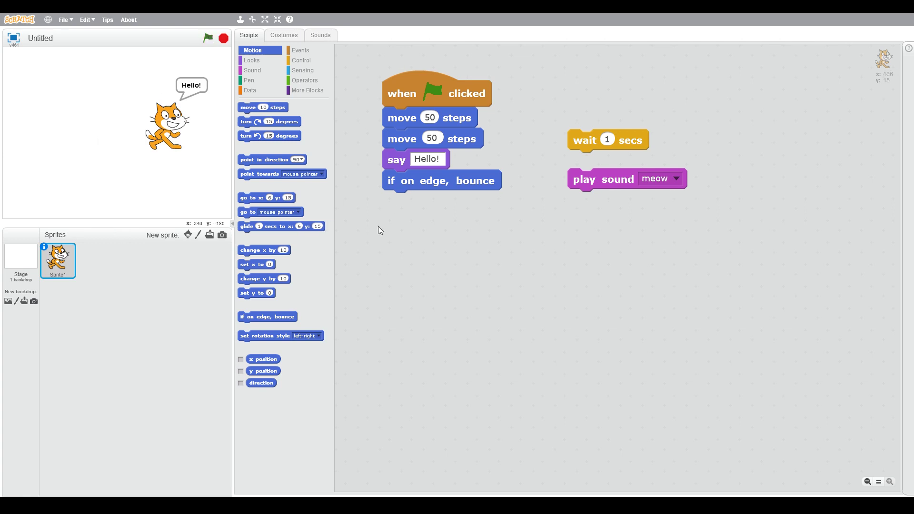
# Step: Insert 'set rotation style left-right' directly under the hat and reattach the stack
pyautogui.moveTo(393, 119); pyautogui.dragTo(401, 187)
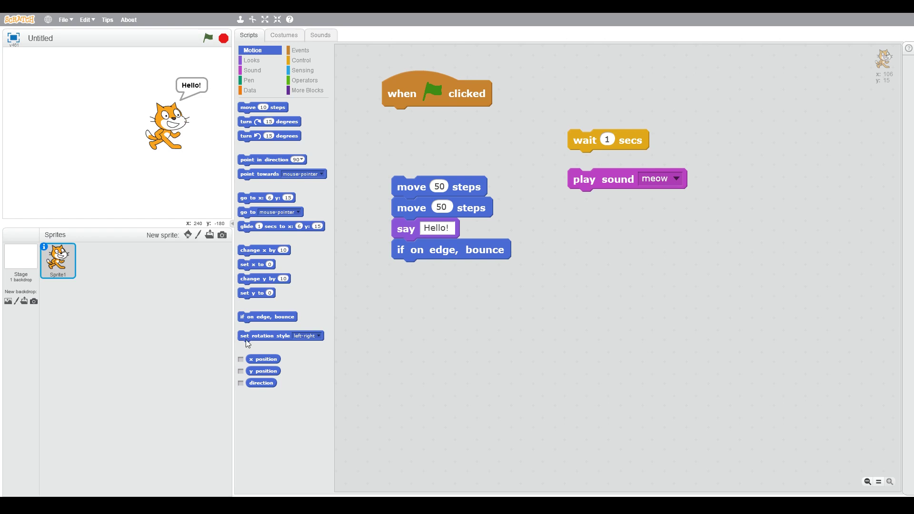
pyautogui.moveTo(246, 336); pyautogui.dragTo(384, 115)
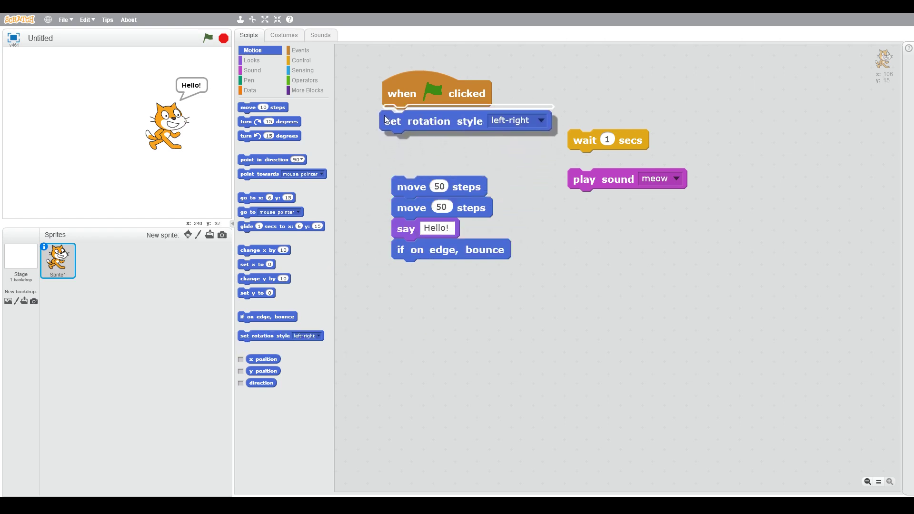
pyautogui.moveTo(406, 189); pyautogui.dragTo(395, 140)
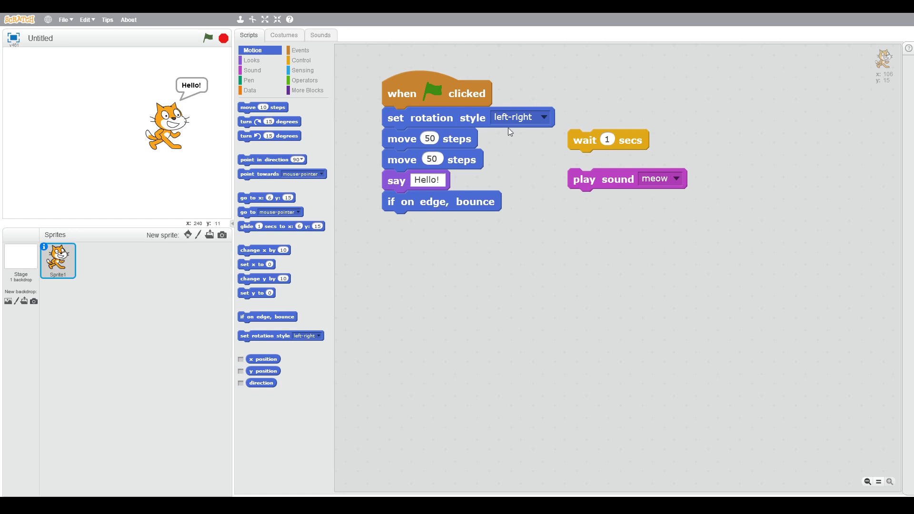
pyautogui.click(544, 118)
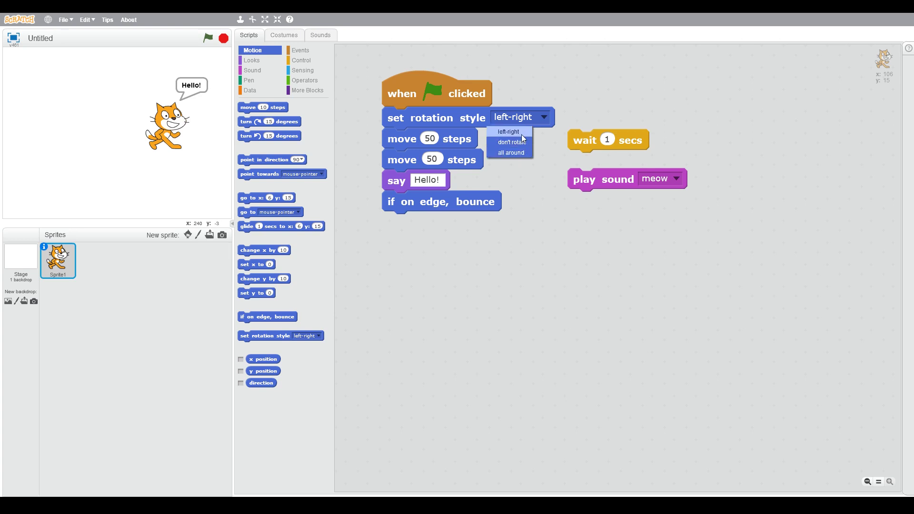
pyautogui.click(522, 135)
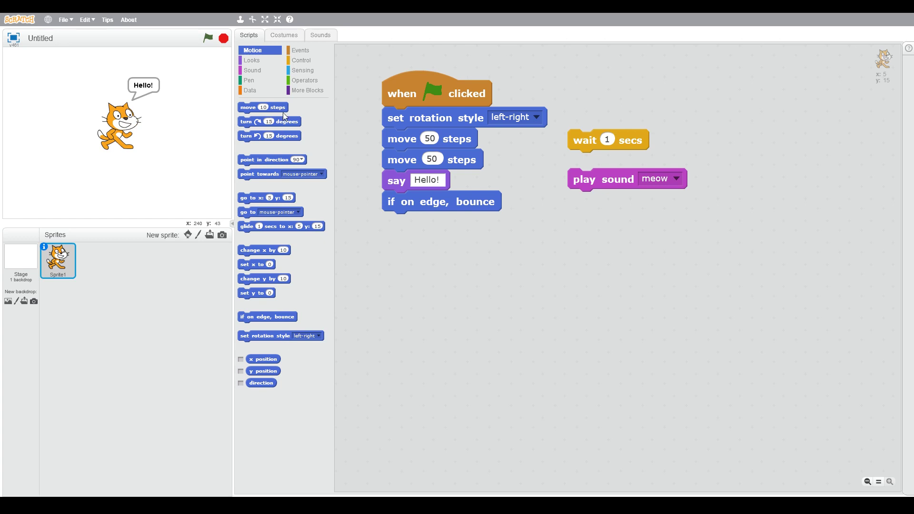
# Step: Browse the Events and Looks palettes, then return to Motion
pyautogui.click(296, 48)
pyautogui.click(256, 60)
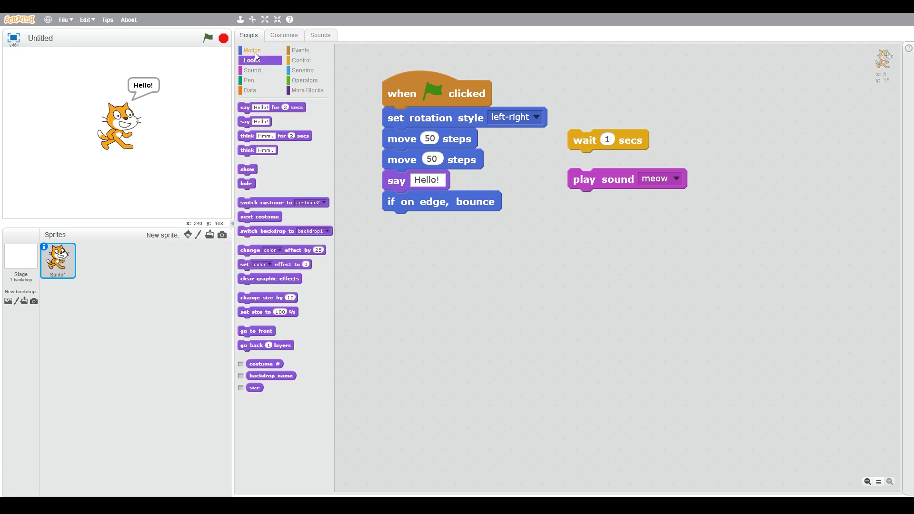
pyautogui.click(253, 50)
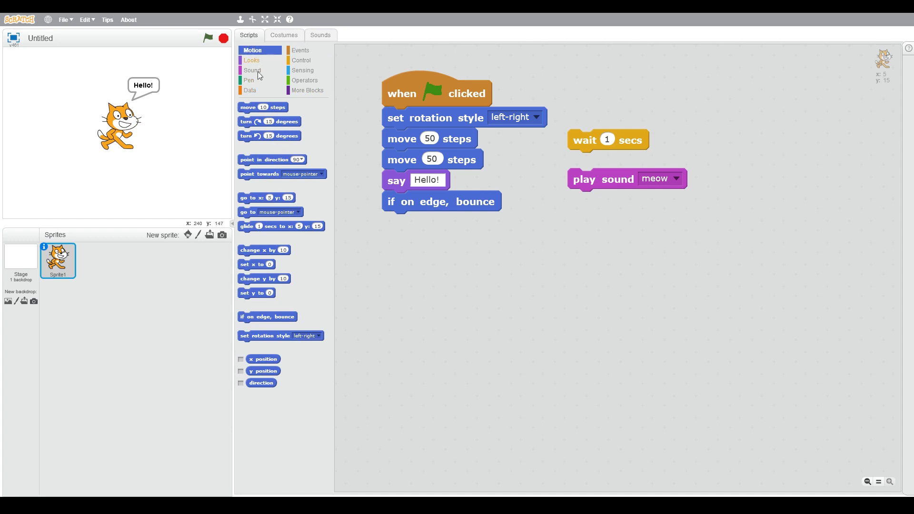
# Step: Switch the cat to costume2, look over its sounds, and return to Scripts
pyautogui.click(283, 35)
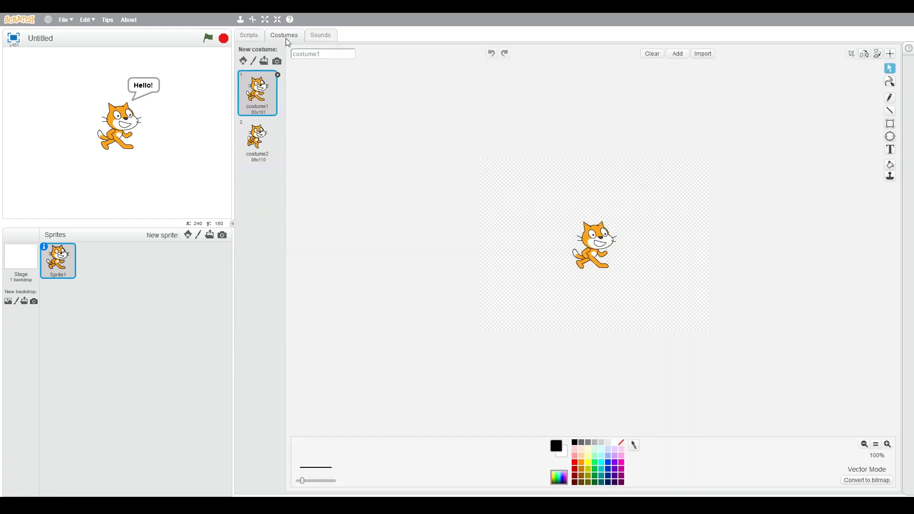
pyautogui.click(258, 145)
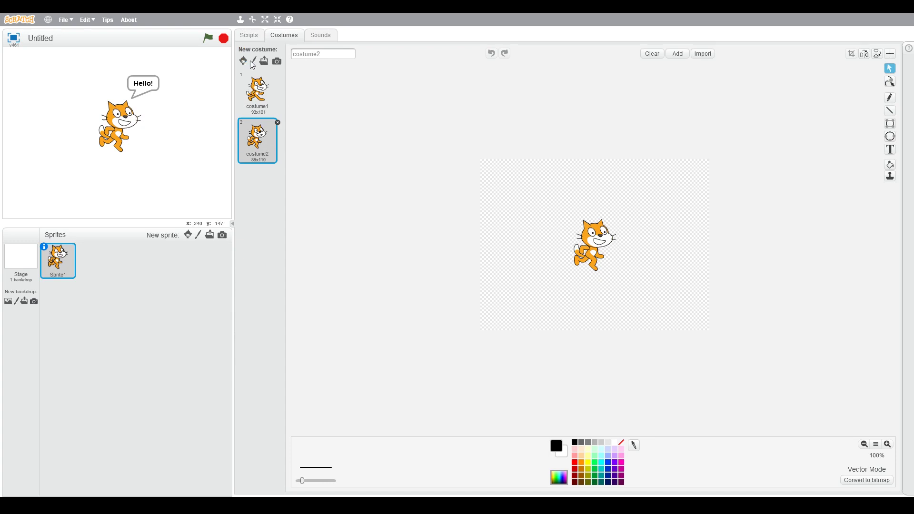
pyautogui.click(318, 35)
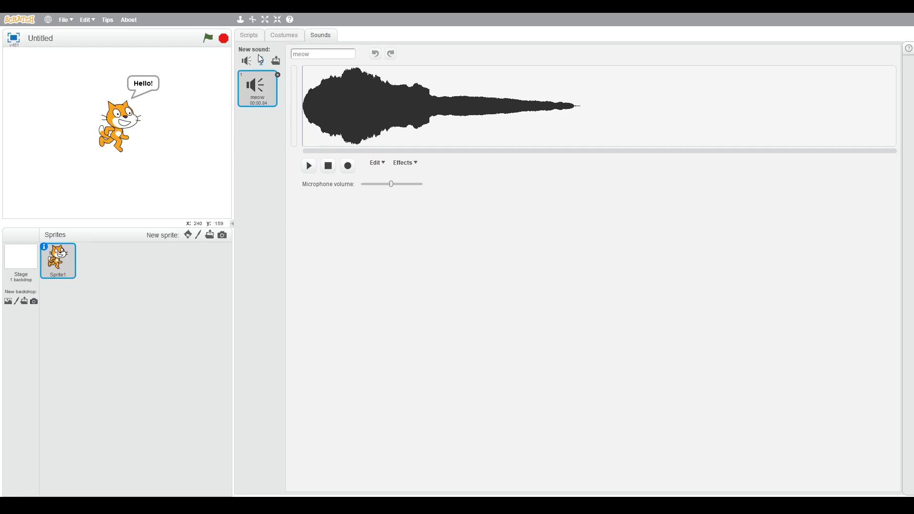
pyautogui.click(248, 35)
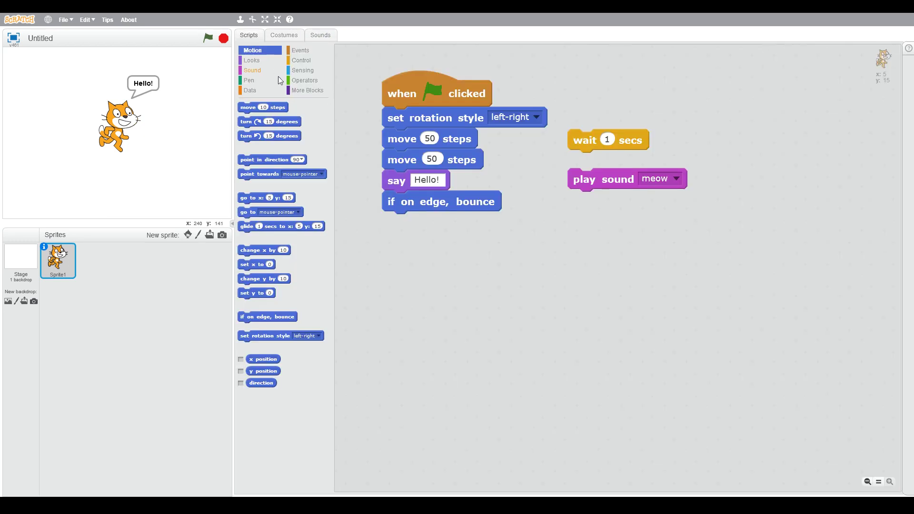
pyautogui.click(279, 20)
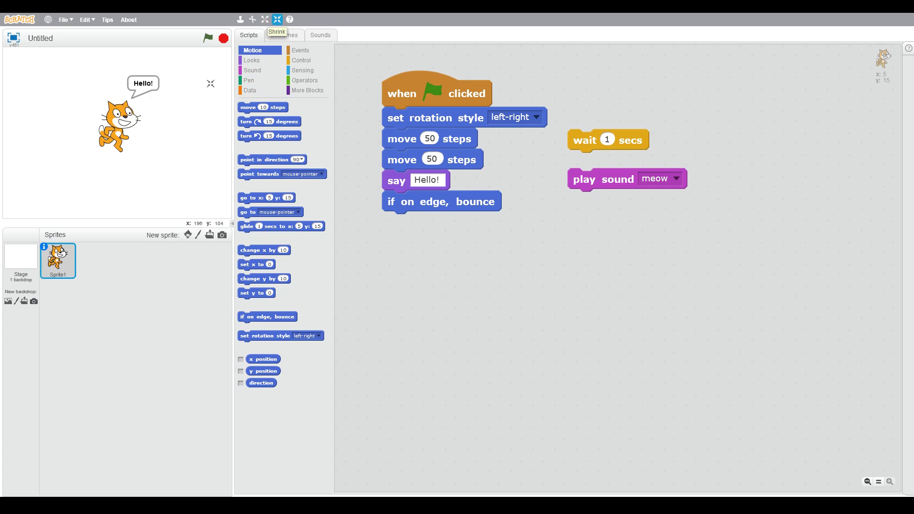
pyautogui.click(118, 127)
pyautogui.click(117, 127)
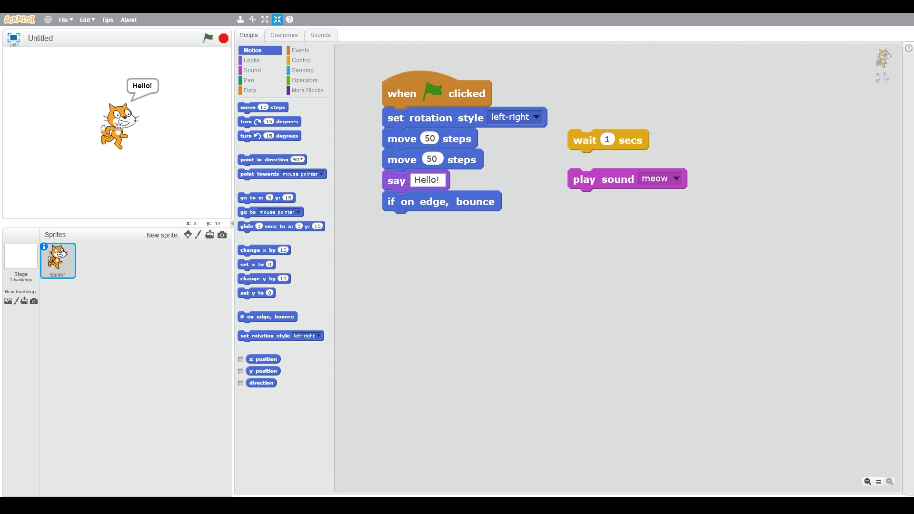
pyautogui.click(117, 128)
pyautogui.click(117, 127)
pyautogui.click(278, 19)
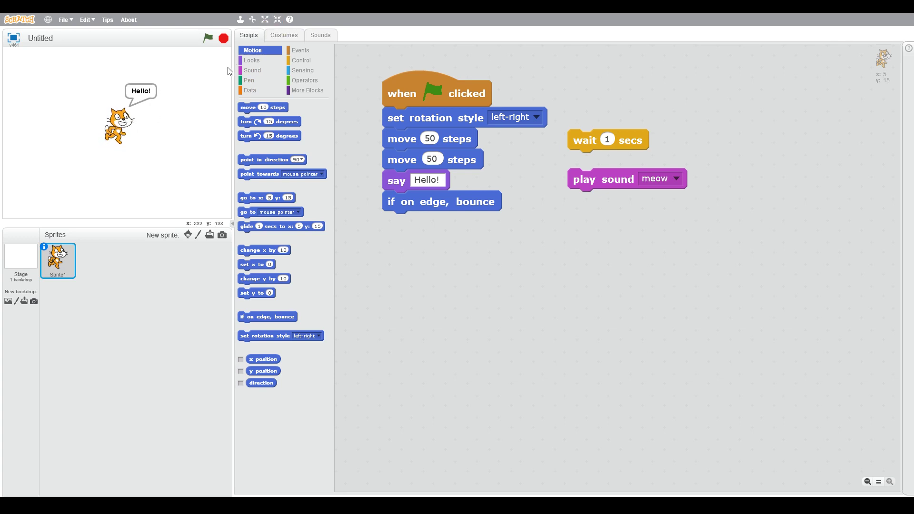
pyautogui.click(267, 18)
pyautogui.click(119, 128)
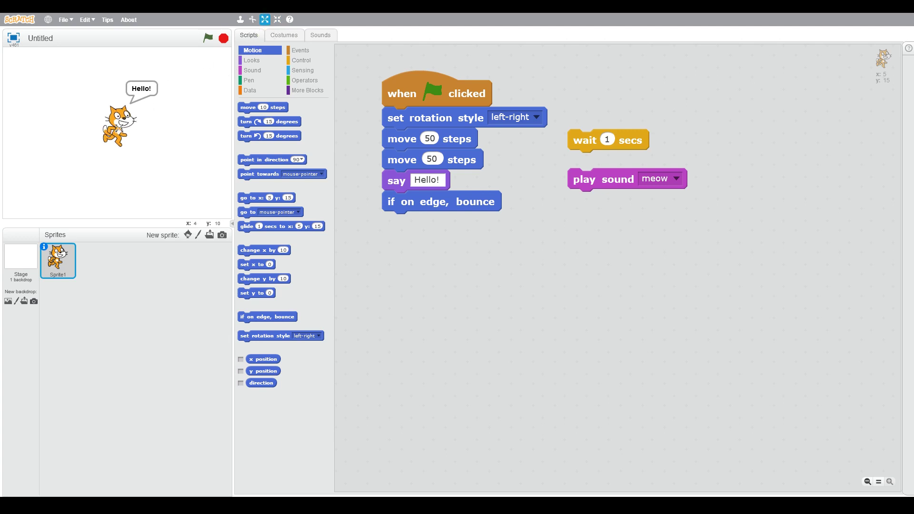
pyautogui.click(120, 130)
pyautogui.click(119, 130)
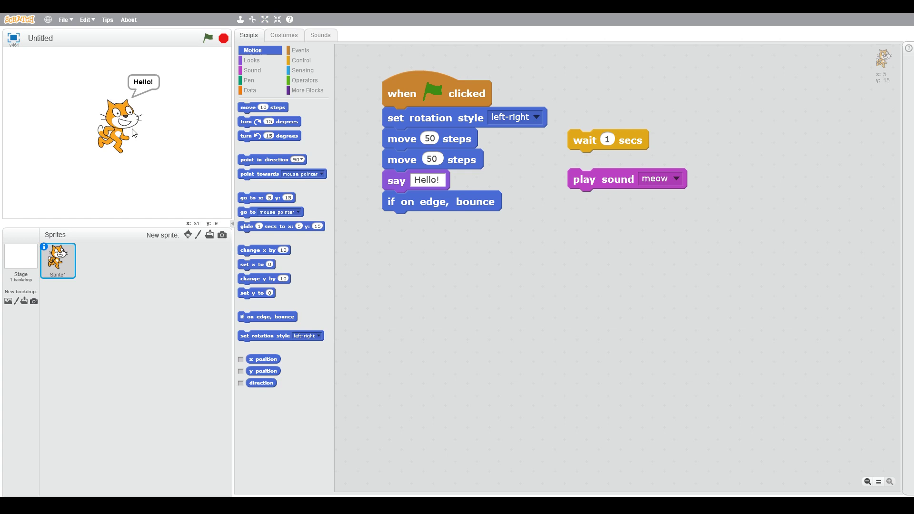
pyautogui.click(253, 20)
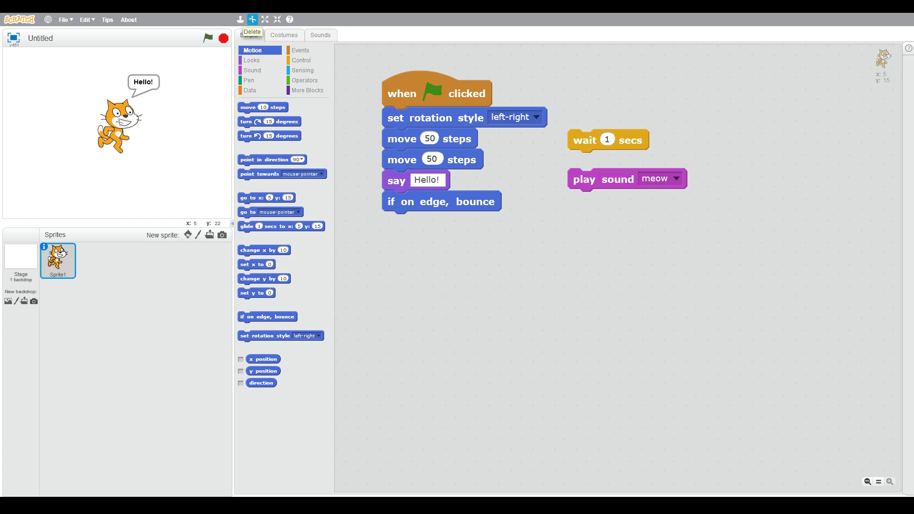
pyautogui.click(120, 123)
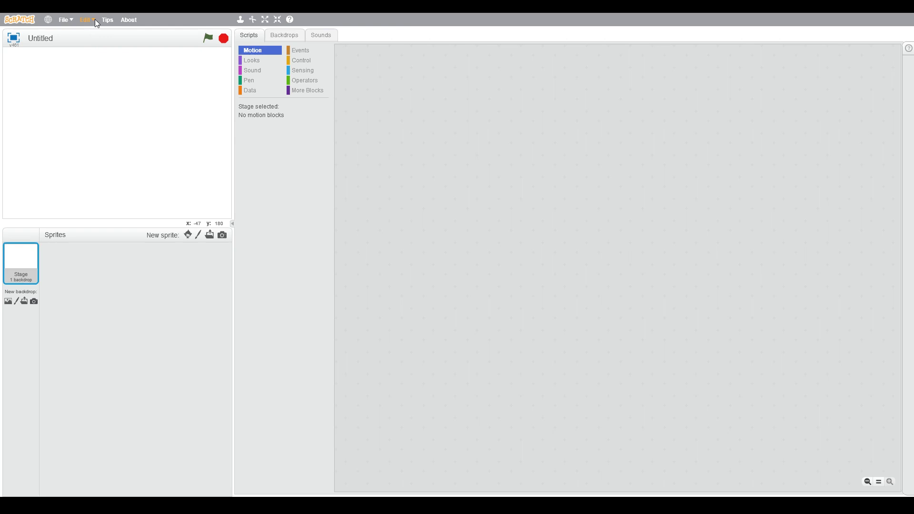
pyautogui.click(93, 18)
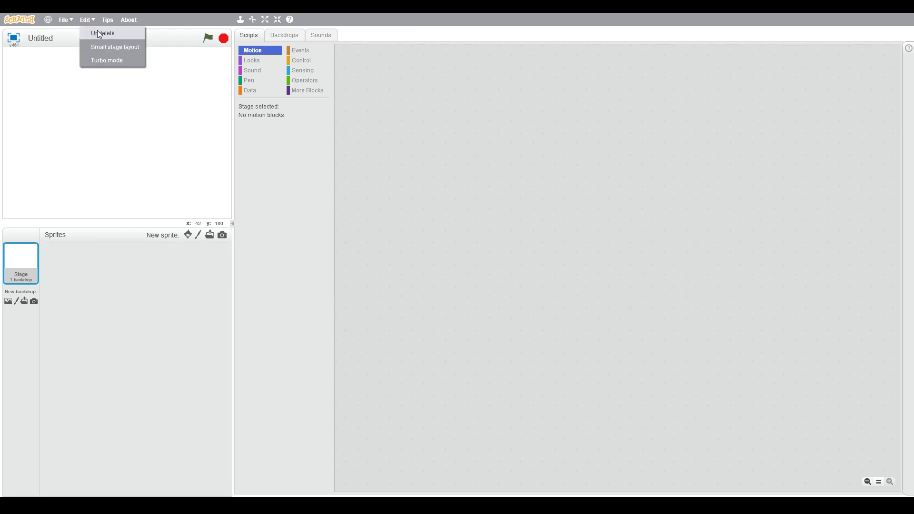
pyautogui.click(100, 33)
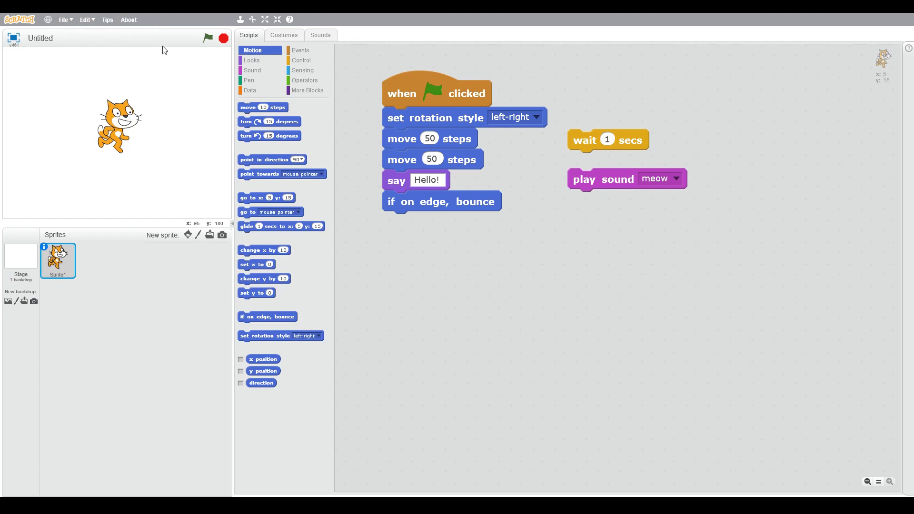
pyautogui.click(241, 18)
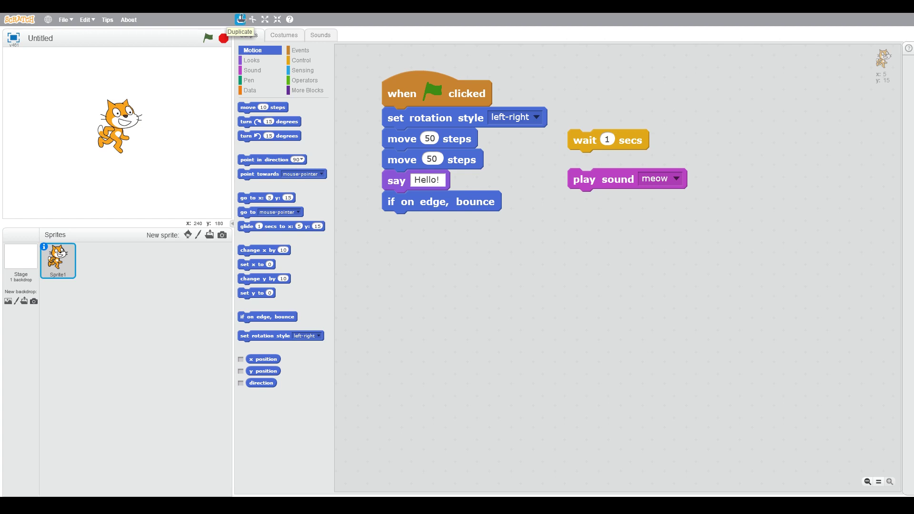
pyautogui.click(120, 127)
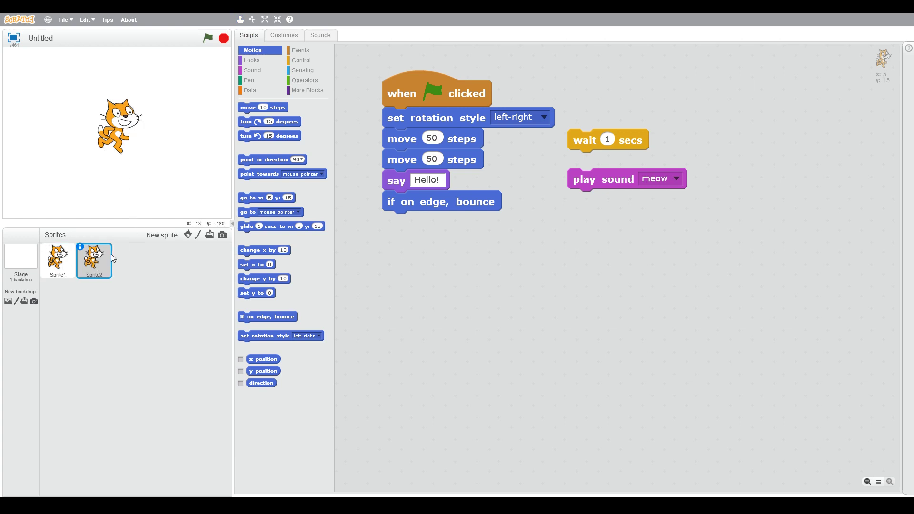
pyautogui.click(54, 262)
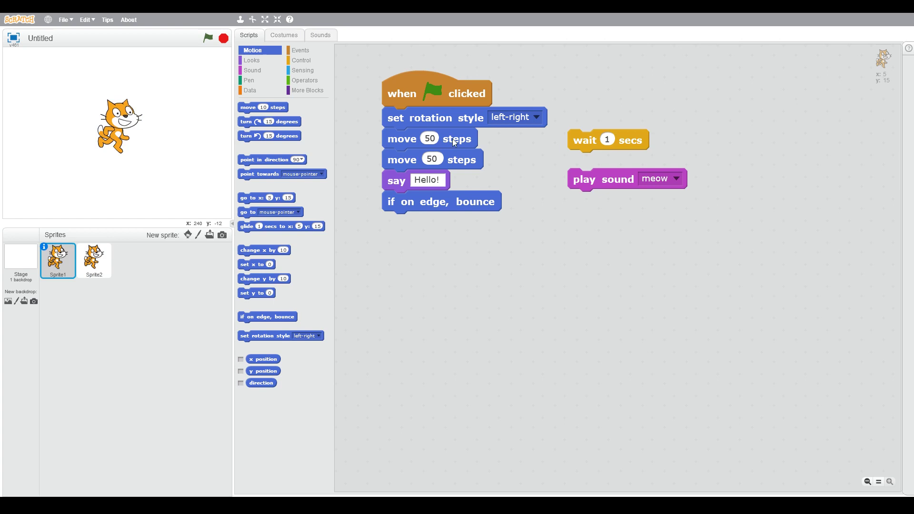
pyautogui.click(93, 261)
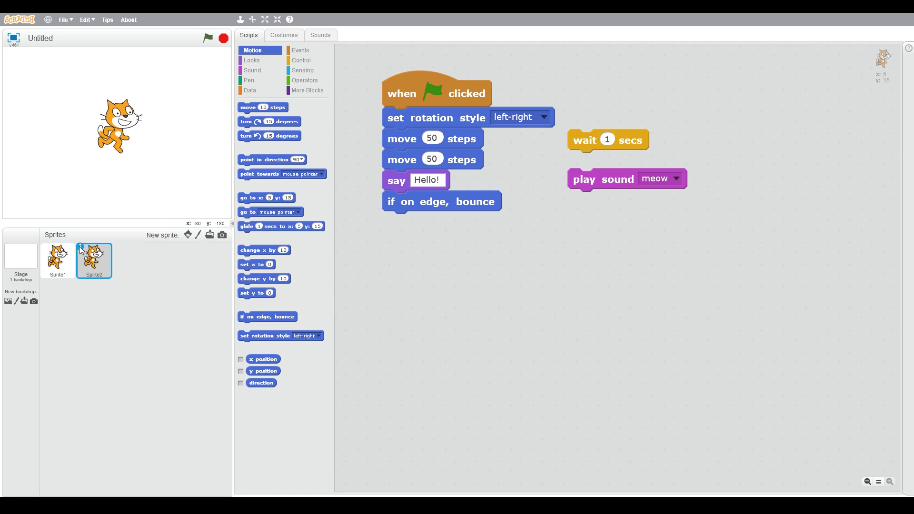
pyautogui.click(80, 250)
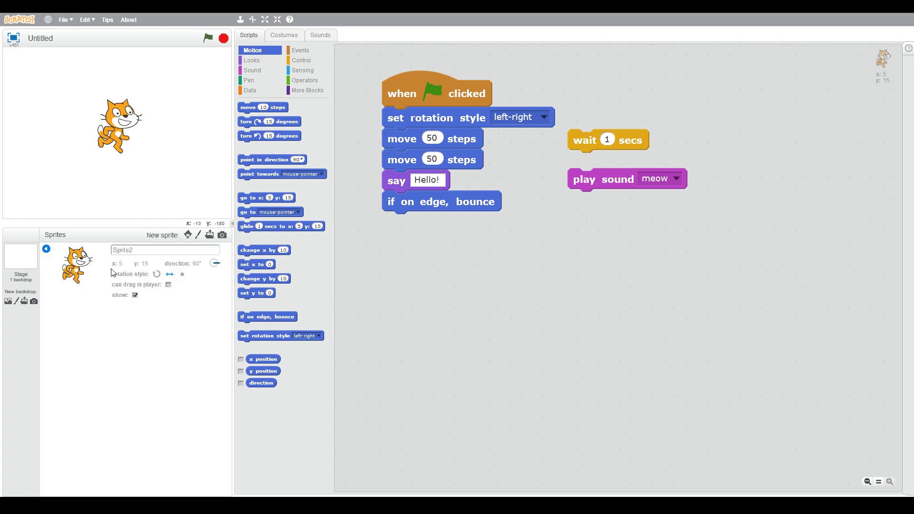
pyautogui.click(128, 249)
pyautogui.write('cat2')
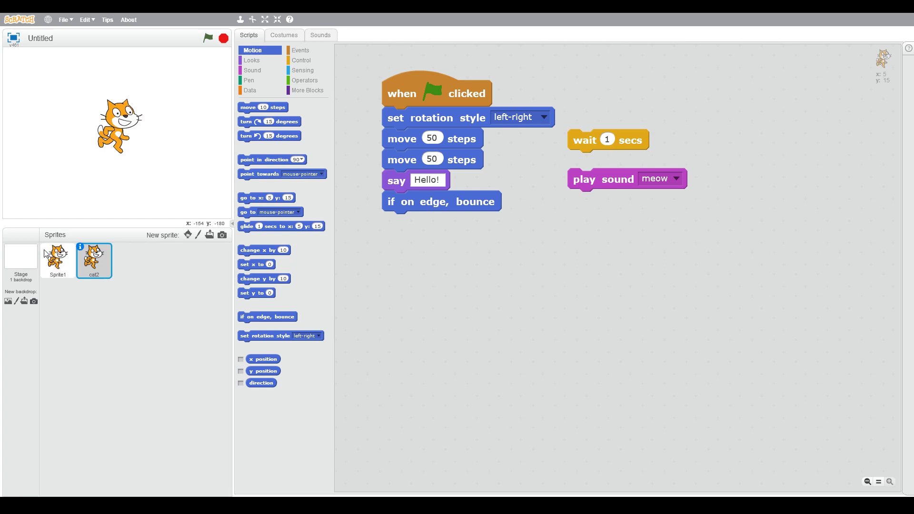
pyautogui.rightClick(97, 258)
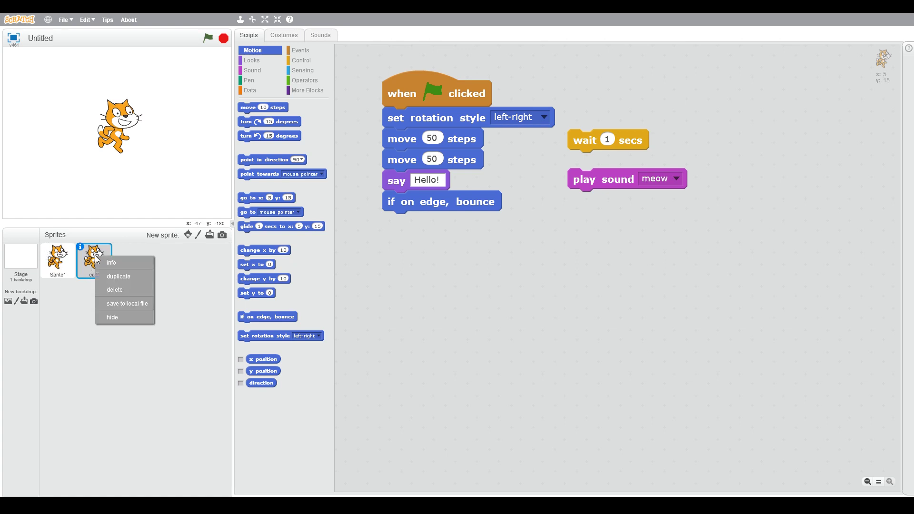
pyautogui.click(132, 290)
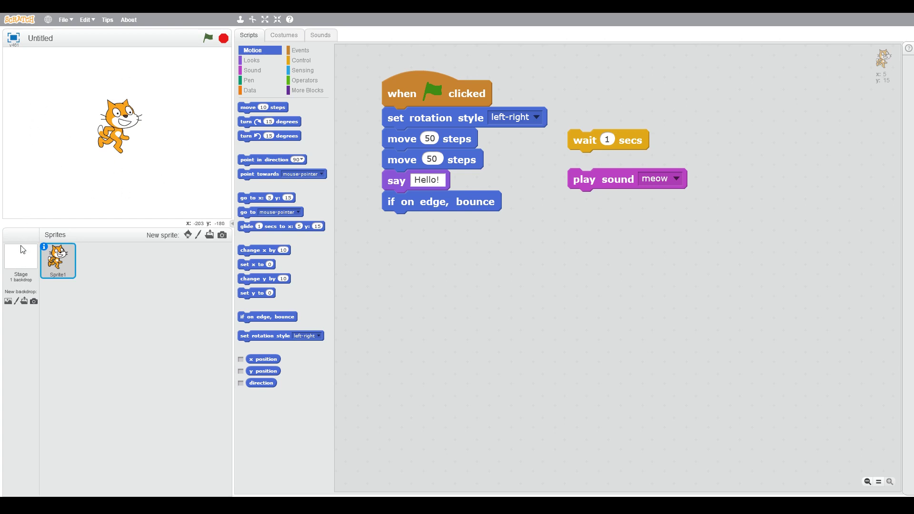
# Step: Select the Stage and add the 'stars' backdrop from the backdrop library
pyautogui.click(23, 258)
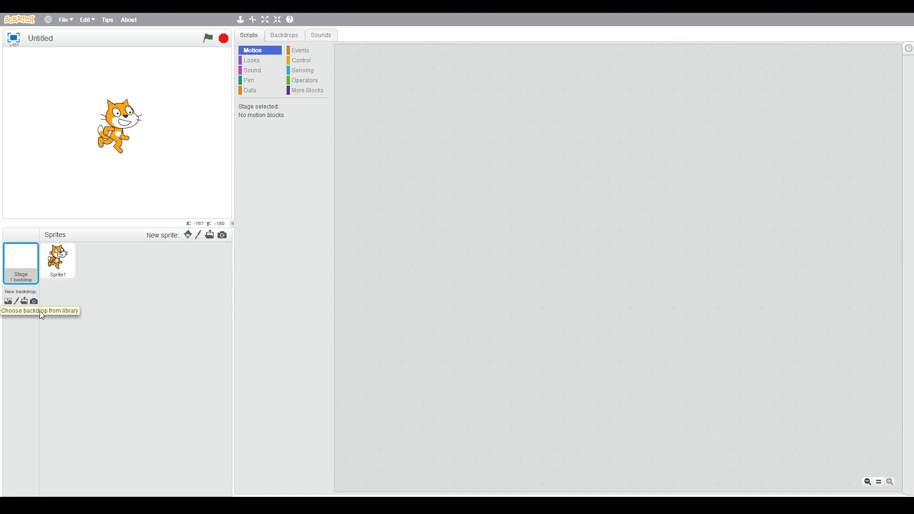
pyautogui.click(7, 302)
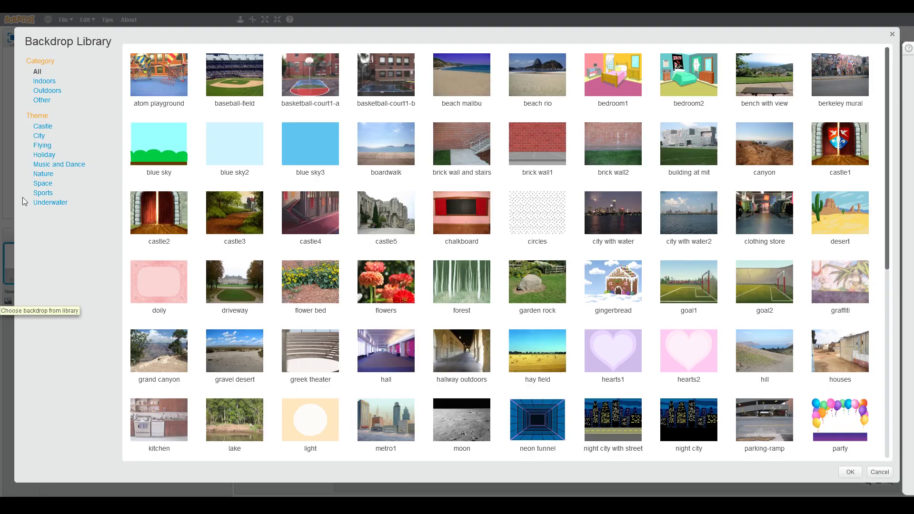
pyautogui.scroll(-3, 522, 171)
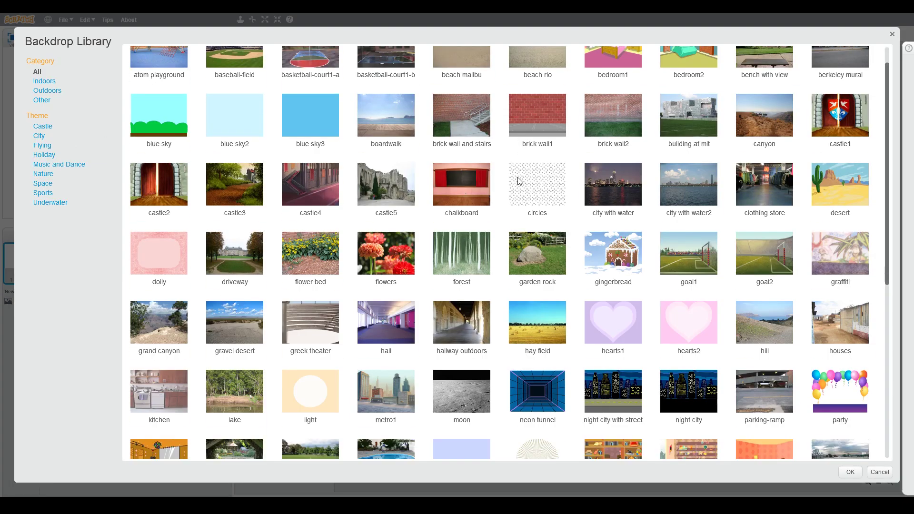
pyautogui.scroll(-3, 543, 186)
pyautogui.scroll(-2, 589, 195)
pyautogui.scroll(-3, 590, 195)
pyautogui.scroll(-2, 589, 194)
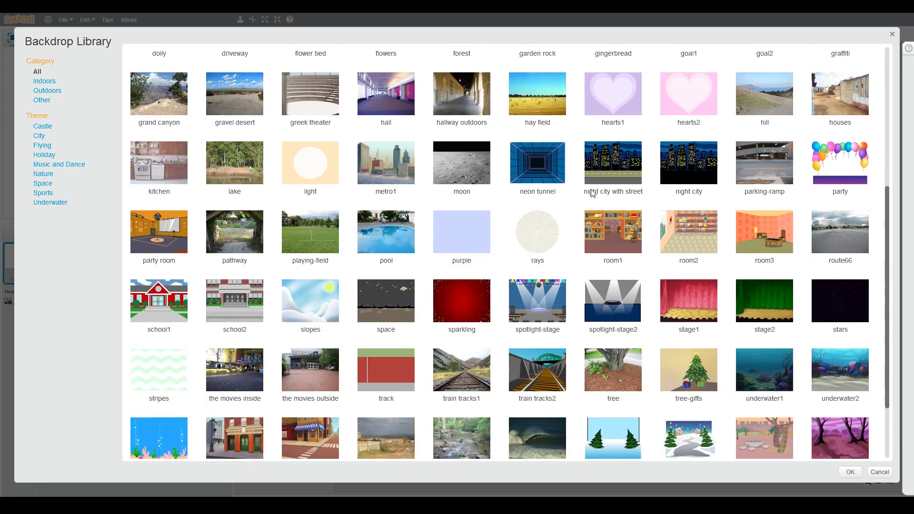
pyautogui.scroll(-3, 590, 195)
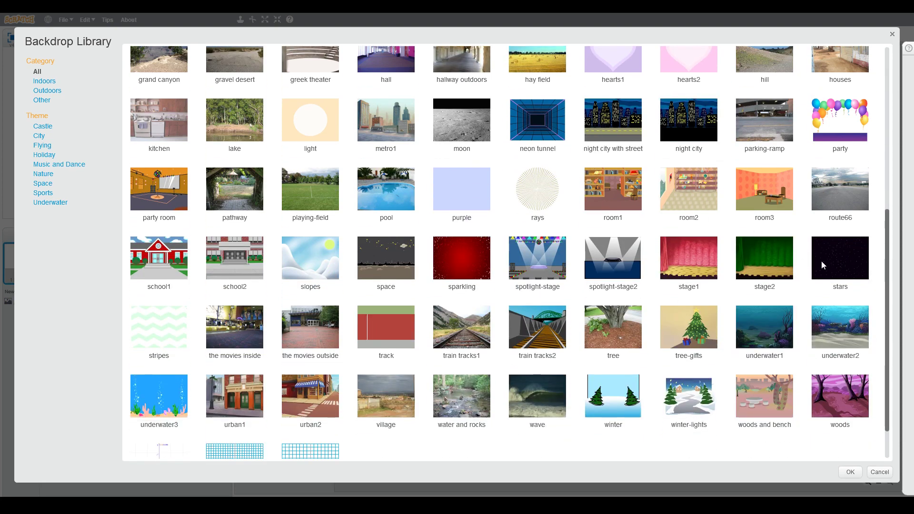
pyautogui.click(839, 265)
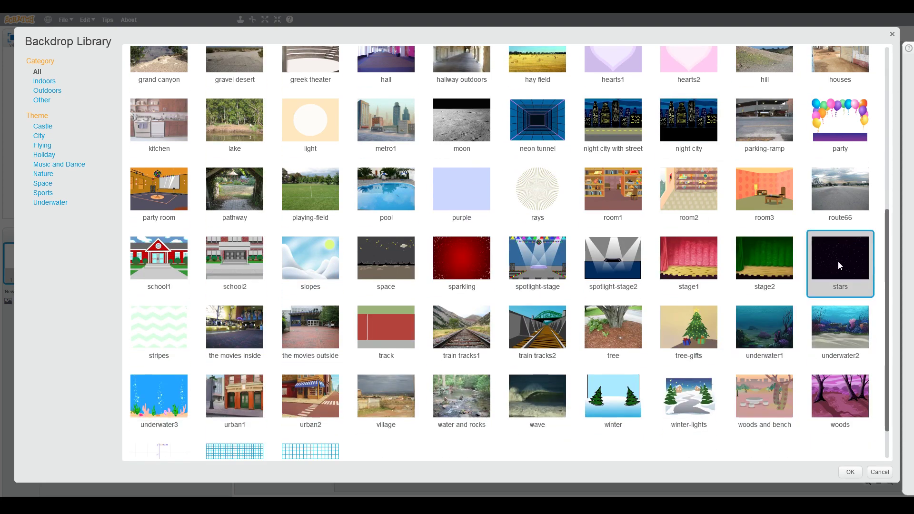
pyautogui.click(849, 472)
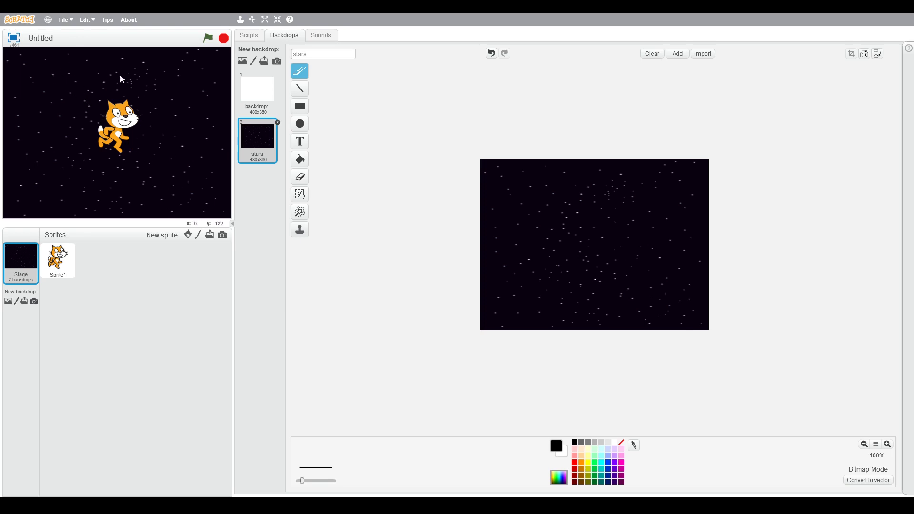
pyautogui.click(14, 38)
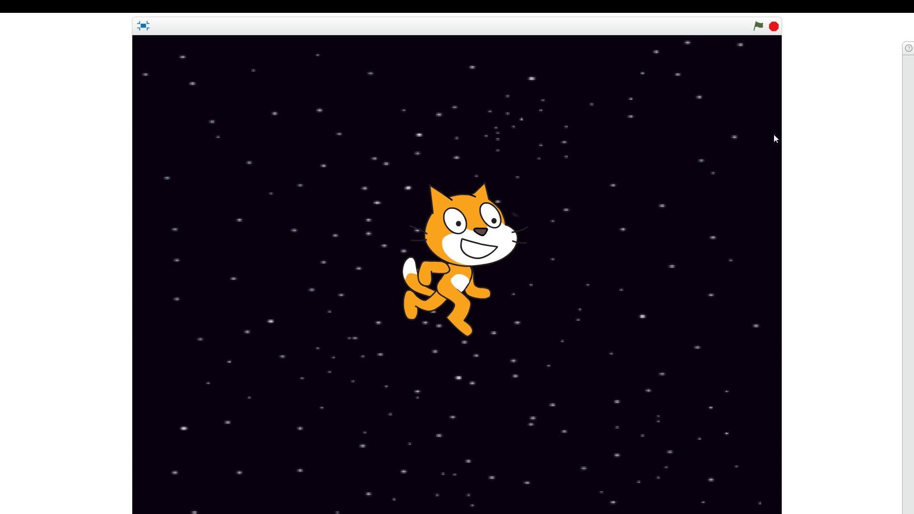
pyautogui.click(759, 26)
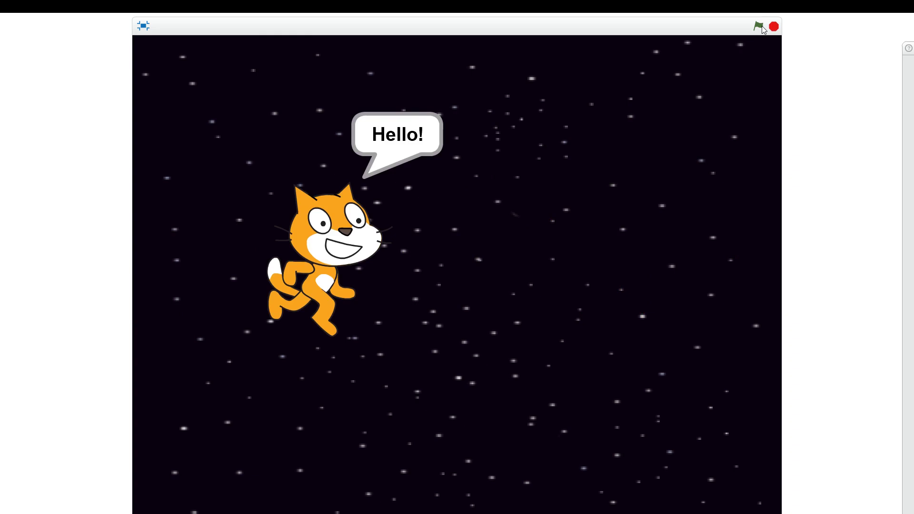
pyautogui.click(774, 28)
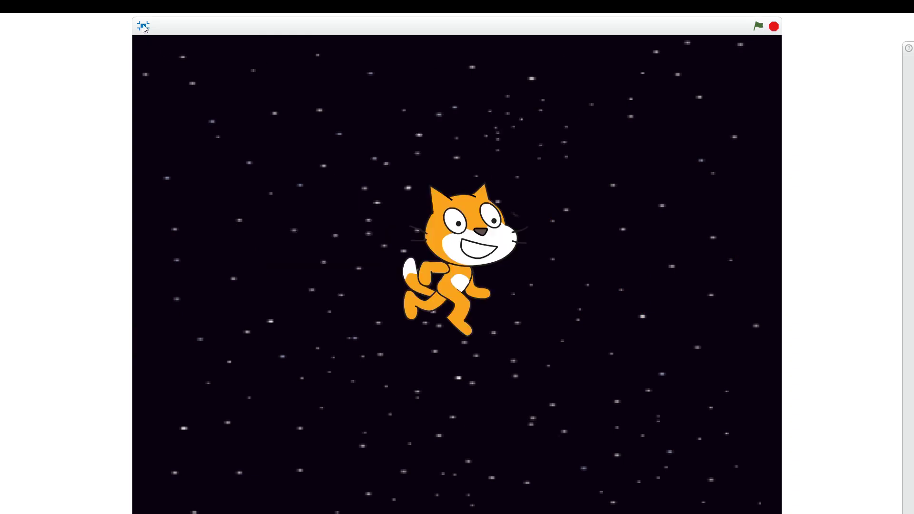
pyautogui.click(143, 26)
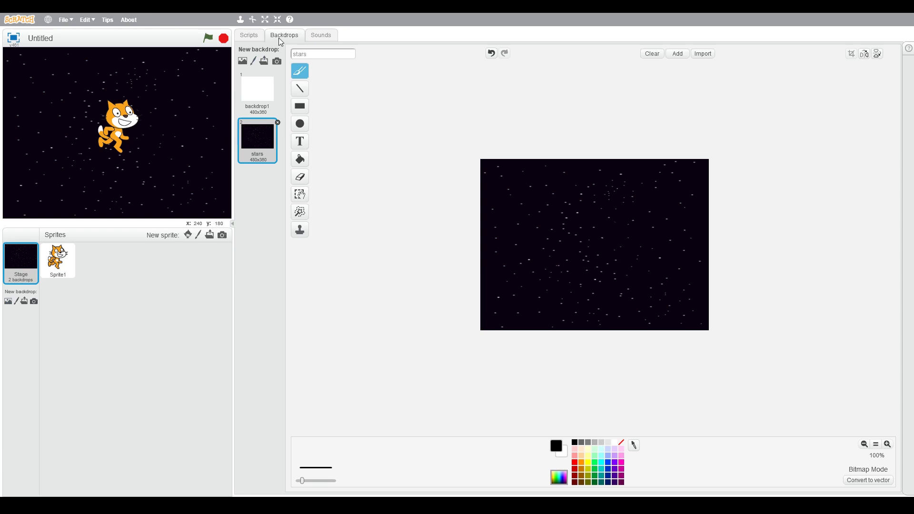
# Step: Leave the backdrop editor and select the Sprite1 cat to show its green-flag script
pyautogui.click(249, 35)
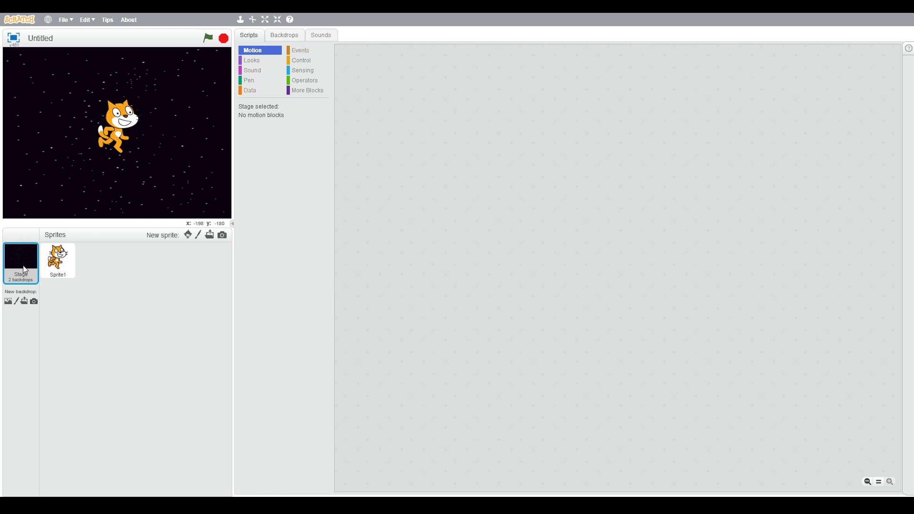
pyautogui.click(64, 259)
pyautogui.click(56, 266)
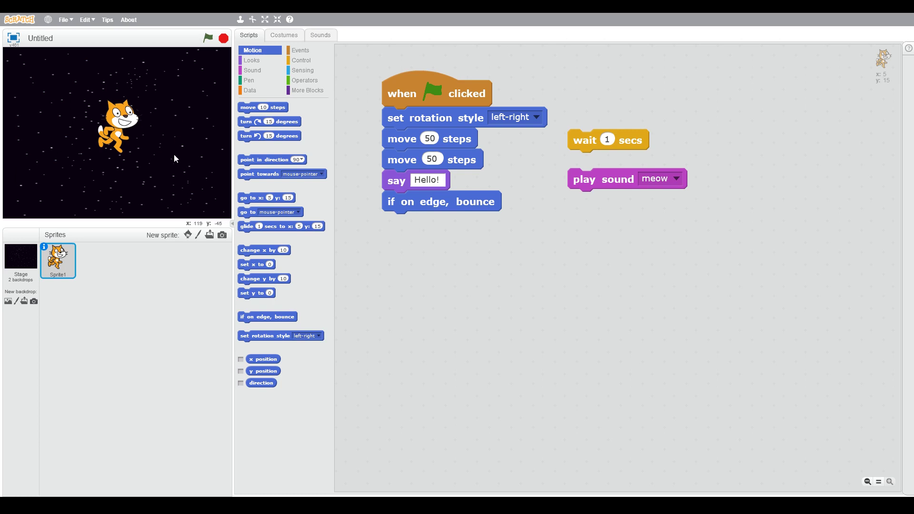
pyautogui.click(71, 20)
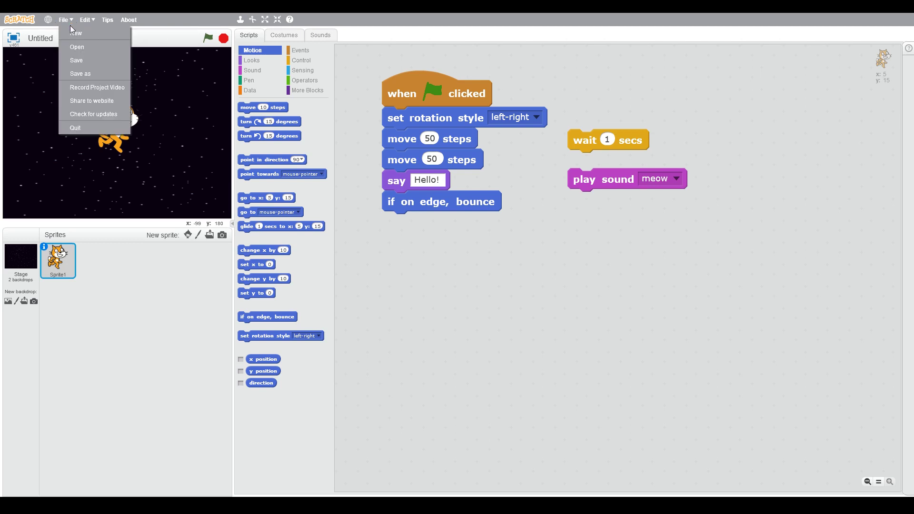
pyautogui.click(79, 73)
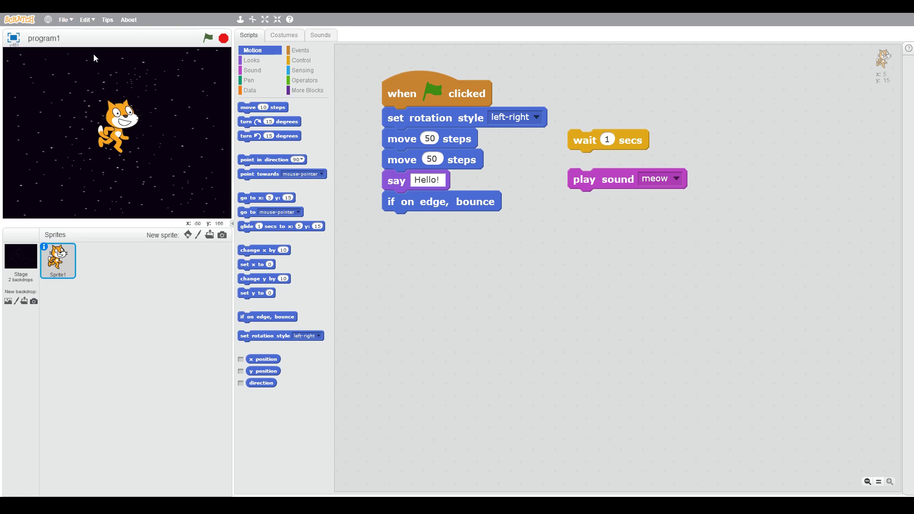
# Step: Glance at the Tips panel, enable Turbo mode, and run the cat script four times
pyautogui.click(106, 20)
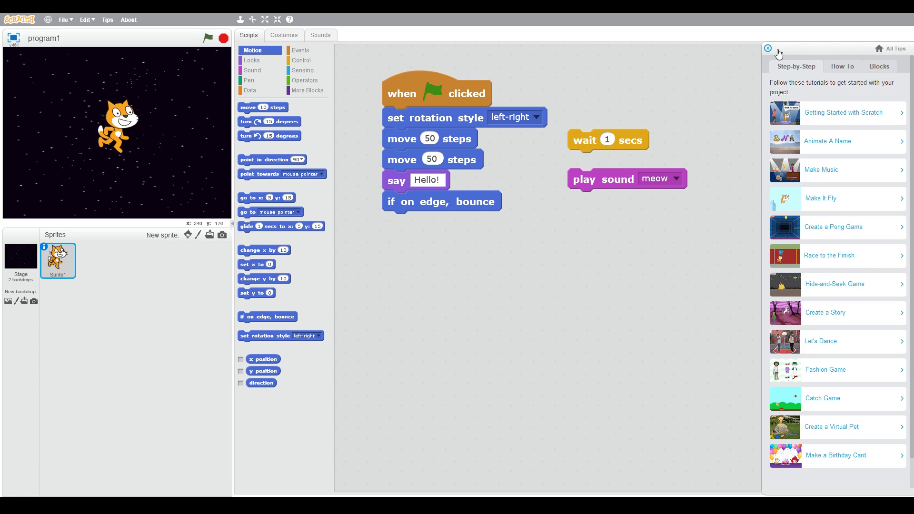
pyautogui.click(767, 49)
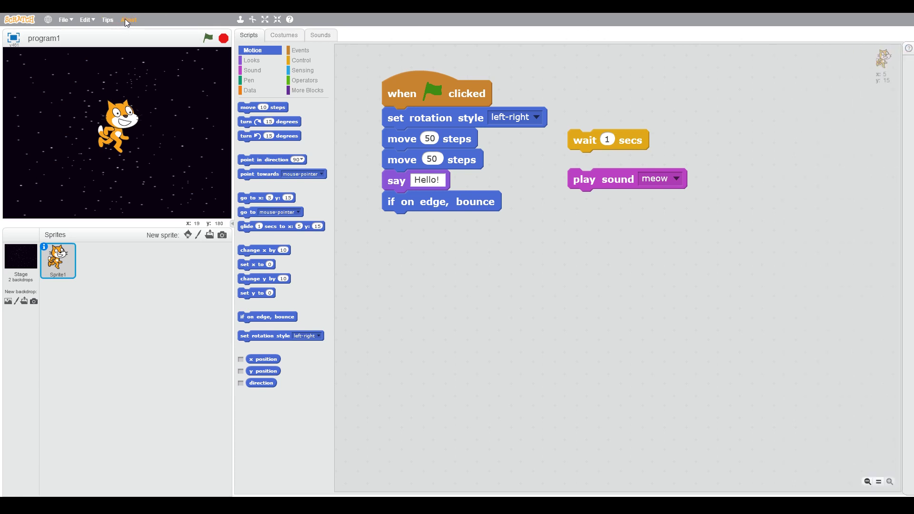
pyautogui.click(88, 19)
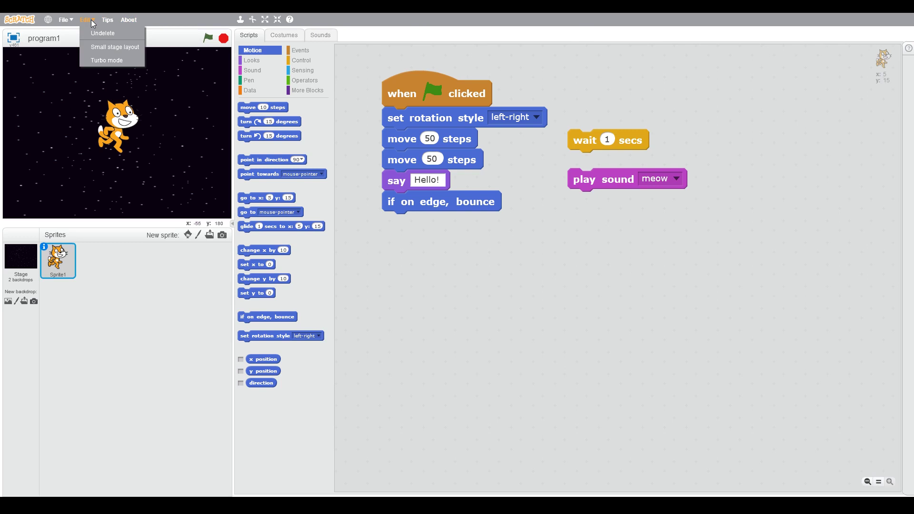
pyautogui.click(102, 62)
pyautogui.click(207, 38)
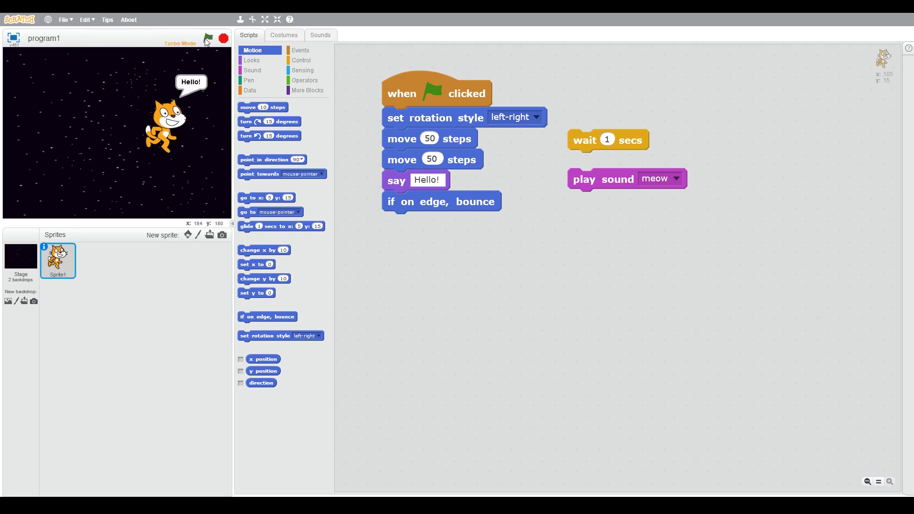
pyautogui.click(208, 38)
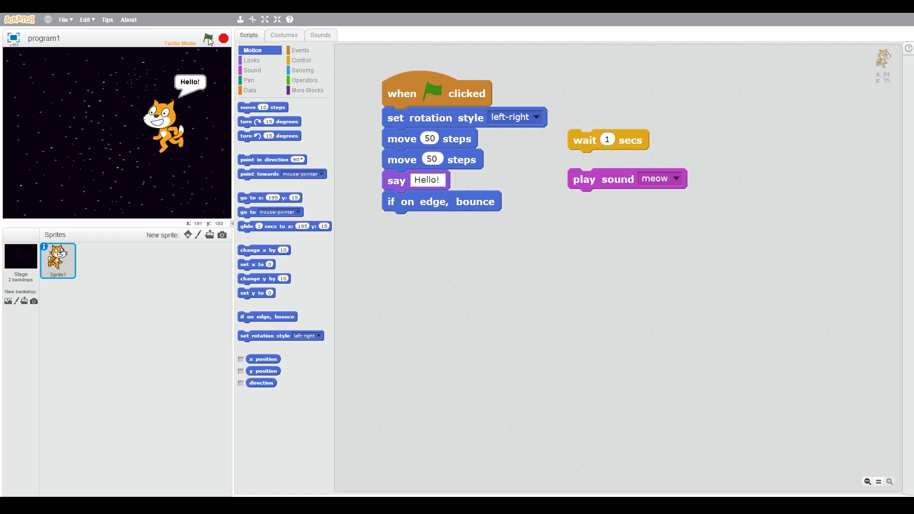
pyautogui.click(208, 38)
pyautogui.click(208, 38)
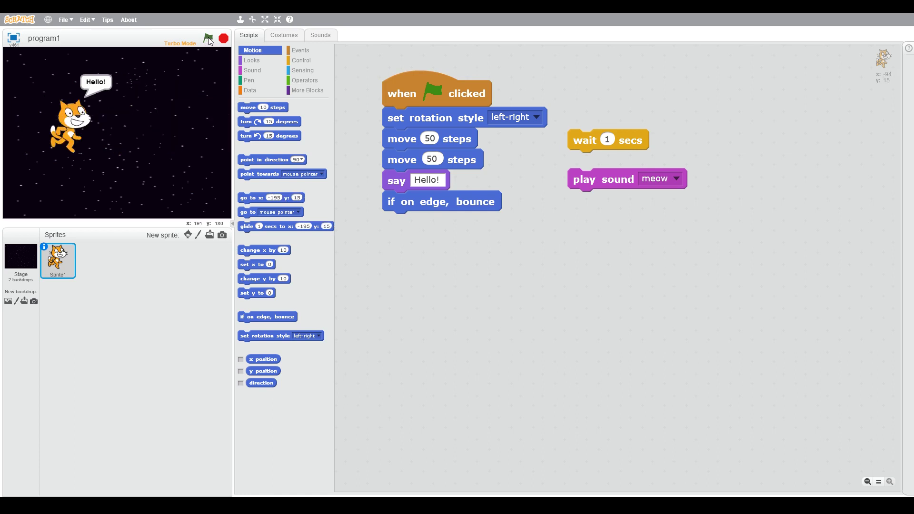
# Step: Turn Turbo mode off and run the script at normal speed
pyautogui.click(87, 19)
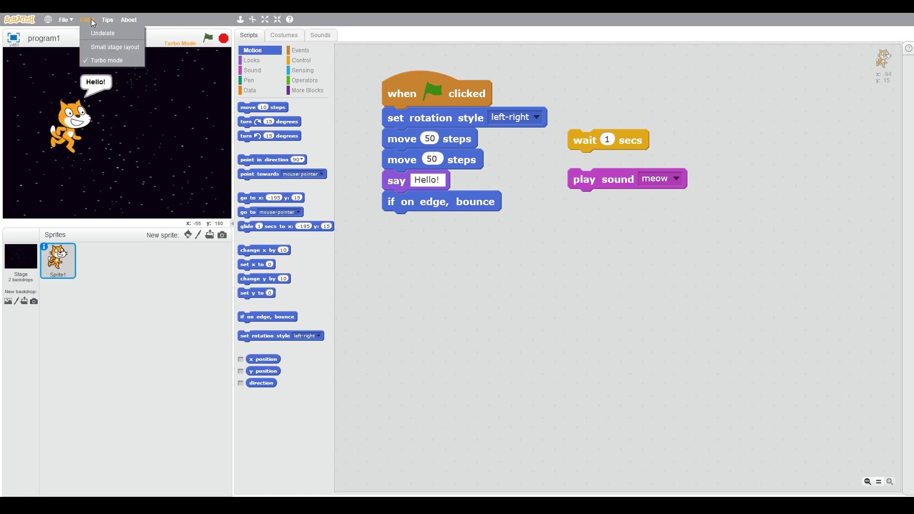
pyautogui.click(107, 60)
pyautogui.click(208, 37)
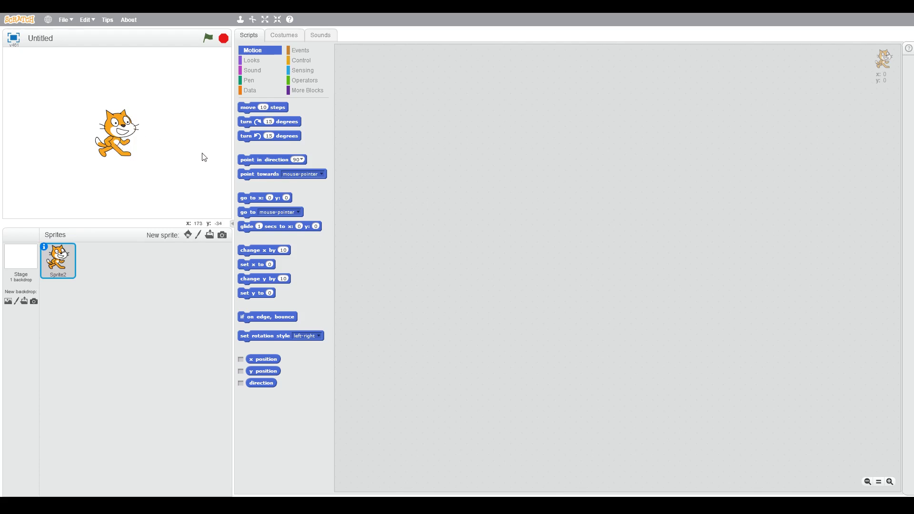
# Step: Add an enlarged 'go to x: y:' block and test it with x 100
pyautogui.moveTo(252, 198); pyautogui.dragTo(407, 174)
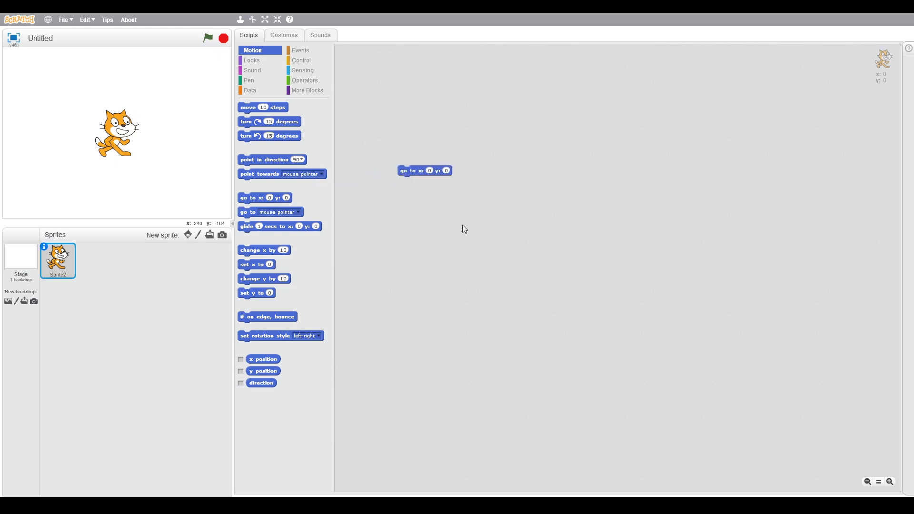
pyautogui.click(888, 481)
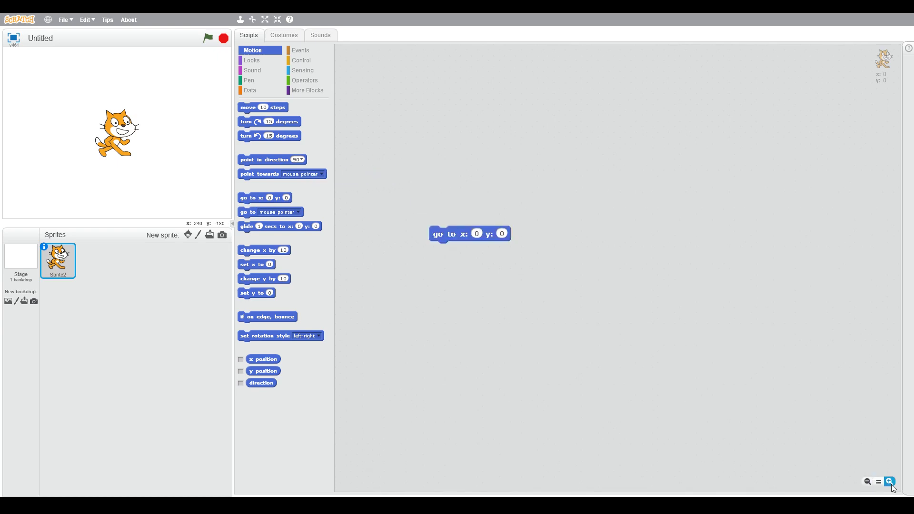
pyautogui.moveTo(461, 243); pyautogui.dragTo(422, 138)
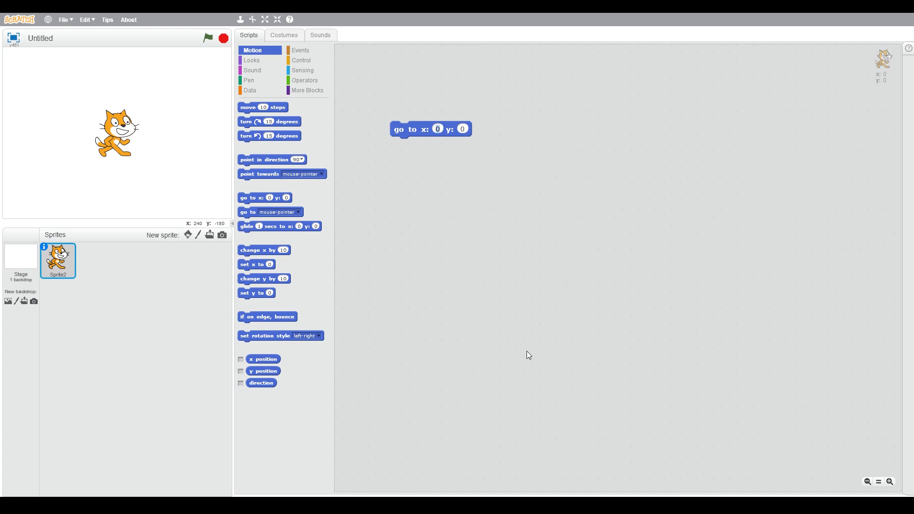
pyautogui.write('100')
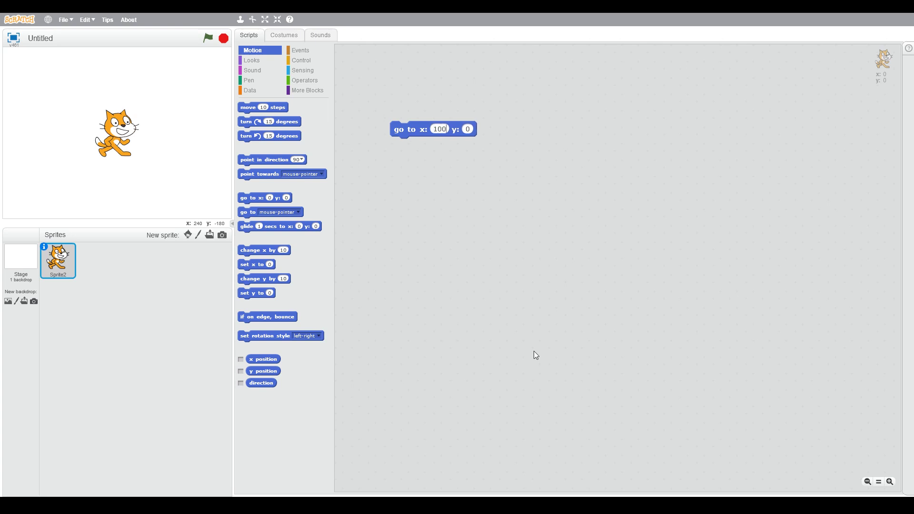
pyautogui.click(427, 216)
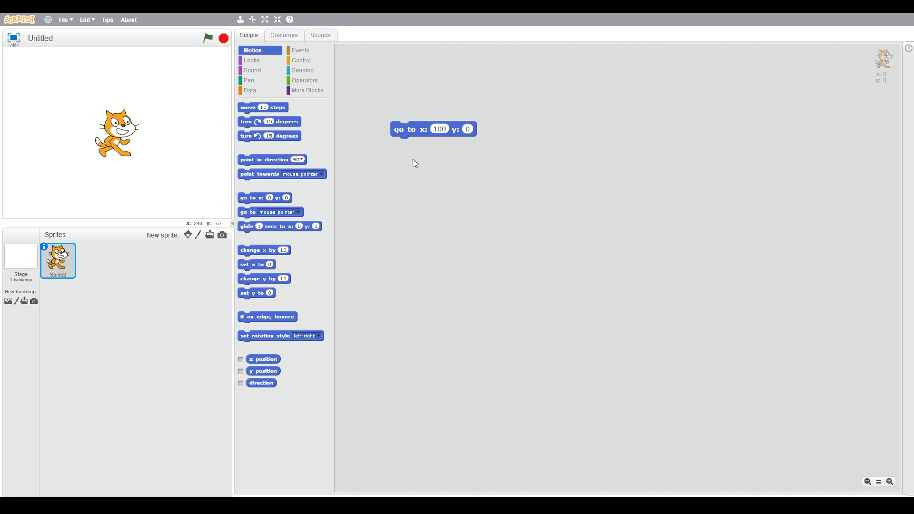
pyautogui.click(409, 132)
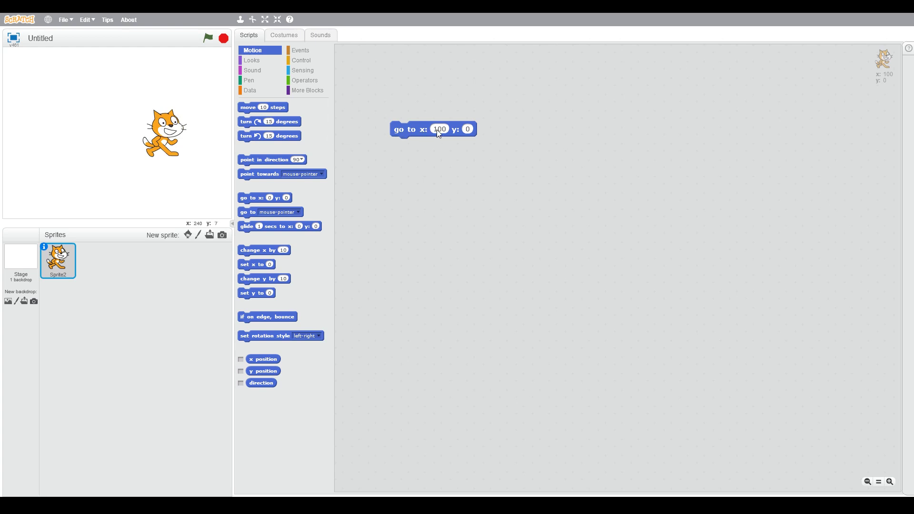
# Step: Test the block with x -100, nudge the cat, then set x back to 0
pyautogui.click(441, 203)
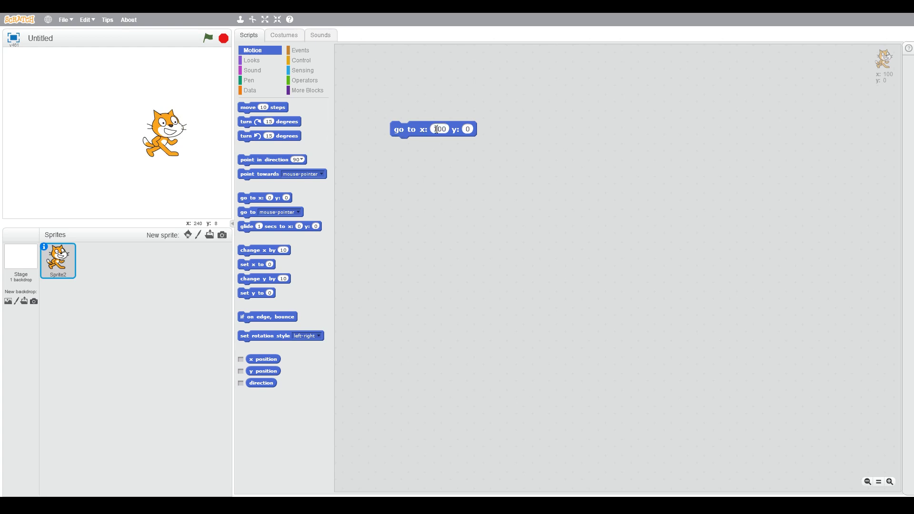
pyautogui.write('-100')
pyautogui.click(443, 205)
pyautogui.click(416, 131)
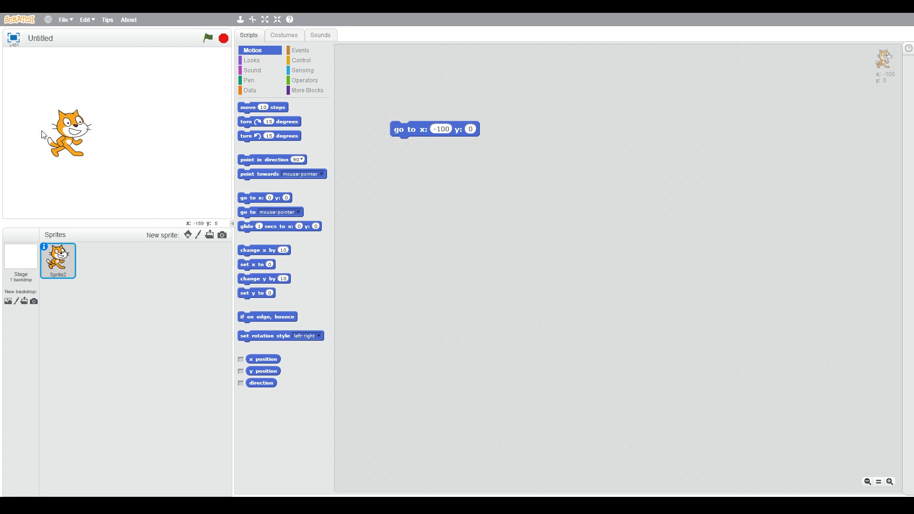
pyautogui.moveTo(68, 136); pyautogui.dragTo(100, 135)
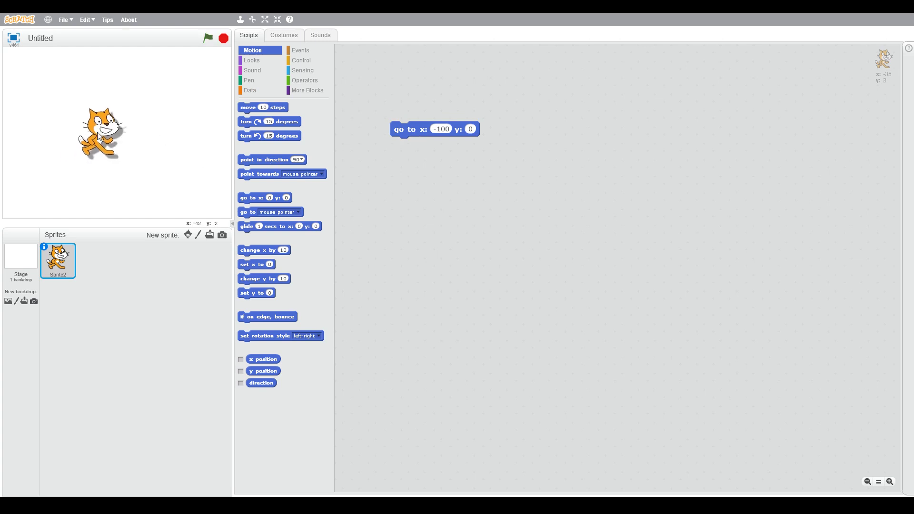
pyautogui.doubleClick(441, 129)
pyautogui.write('0')
pyautogui.press('Return')
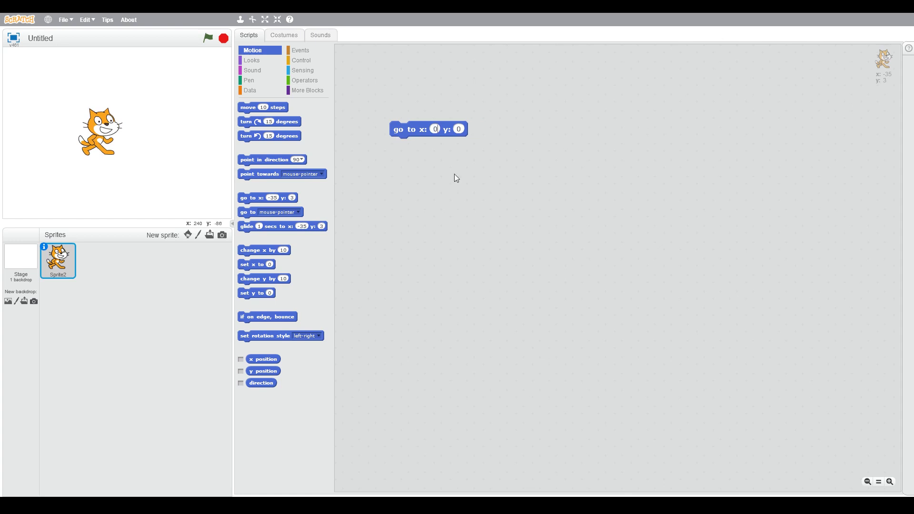
# Step: Test the go-to block with y values 100 and -100
pyautogui.click(412, 133)
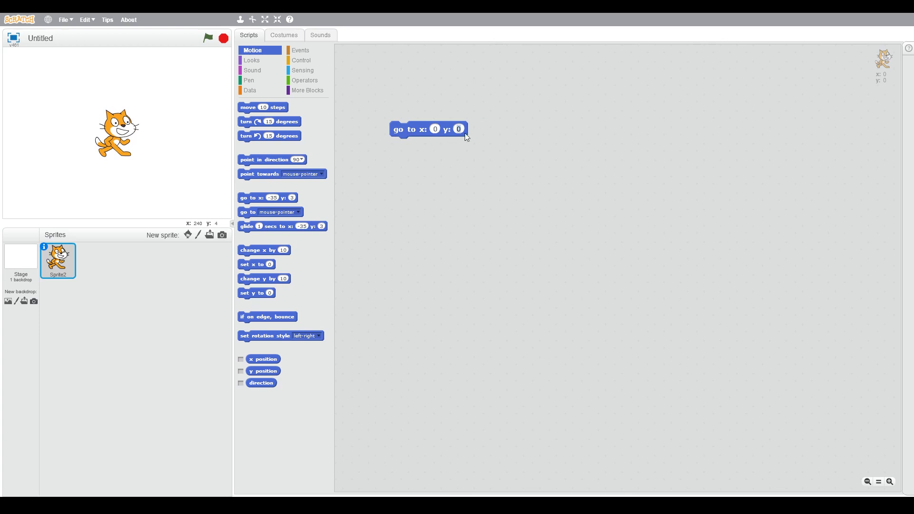
pyautogui.write('1')
pyautogui.write('00')
pyautogui.click(423, 127)
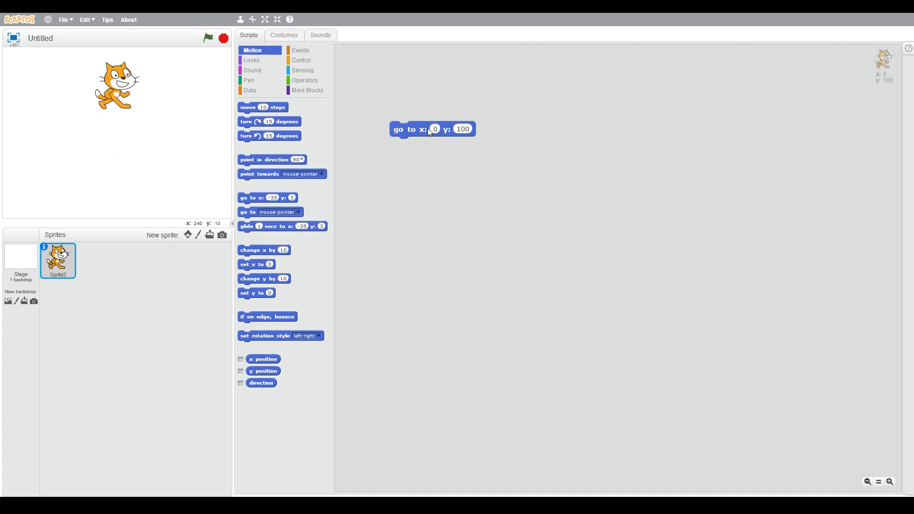
pyautogui.click(462, 129)
pyautogui.write('-100')
pyautogui.click(555, 210)
pyautogui.click(402, 132)
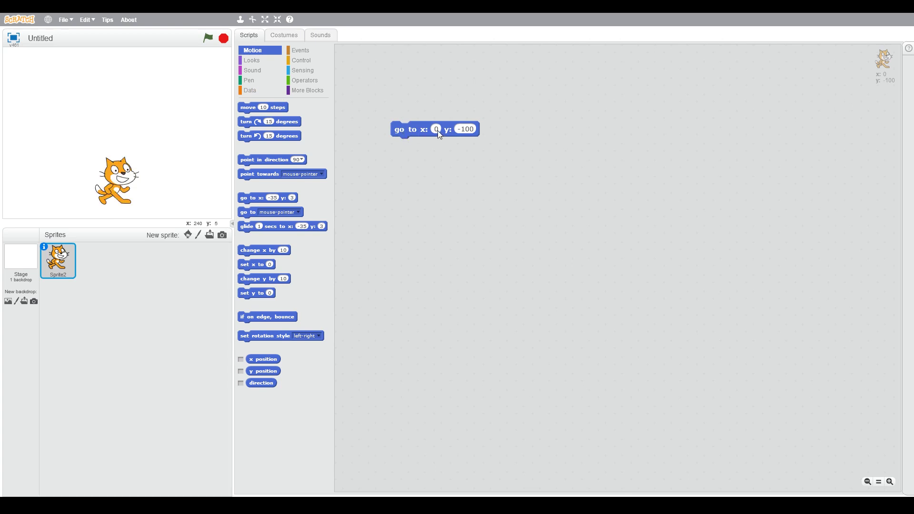
pyautogui.write('-100')
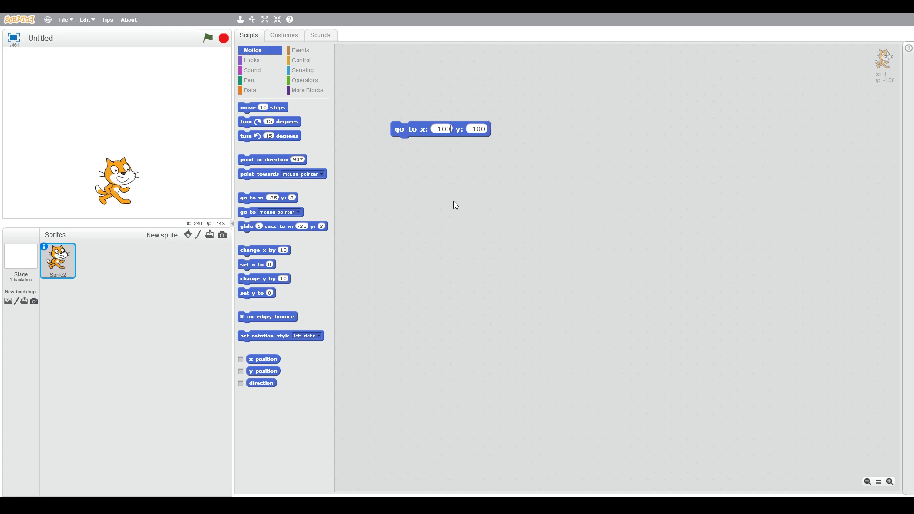
# Step: Send the cat to (-100, -100), then back to the centre at (0, 0)
pyautogui.click(406, 127)
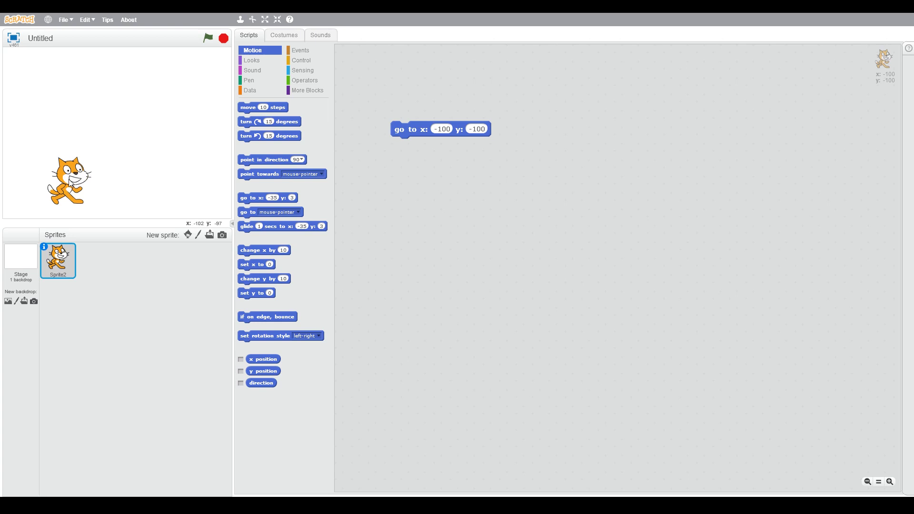
pyautogui.moveTo(442, 131); pyautogui.dragTo(444, 130)
pyautogui.write('0')
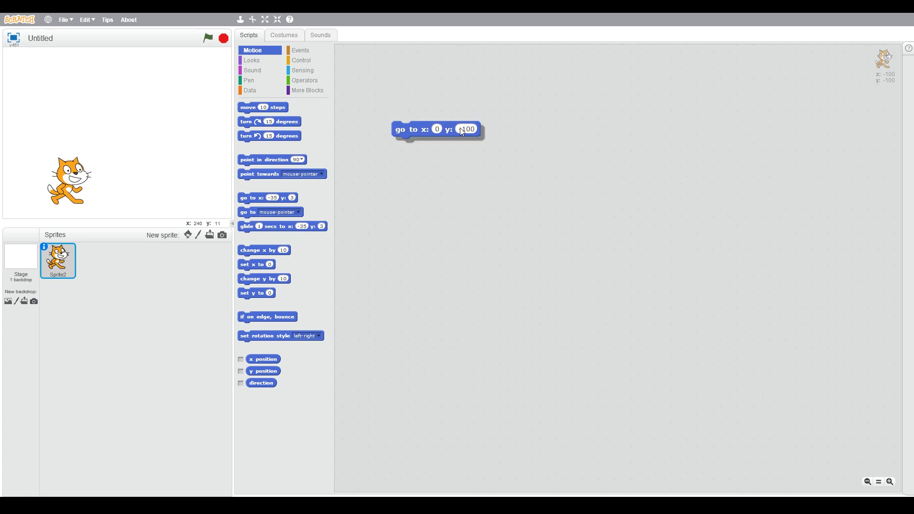
pyautogui.click(460, 129)
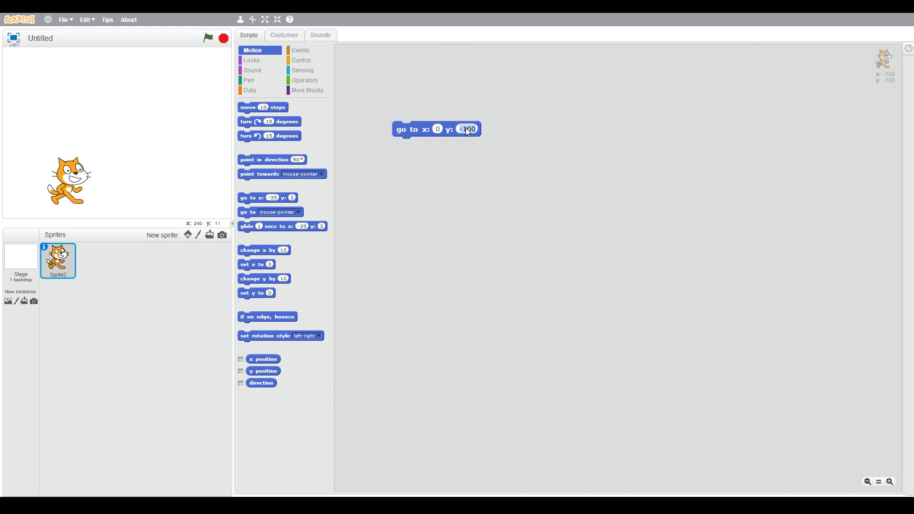
pyautogui.write('0')
pyautogui.click(415, 132)
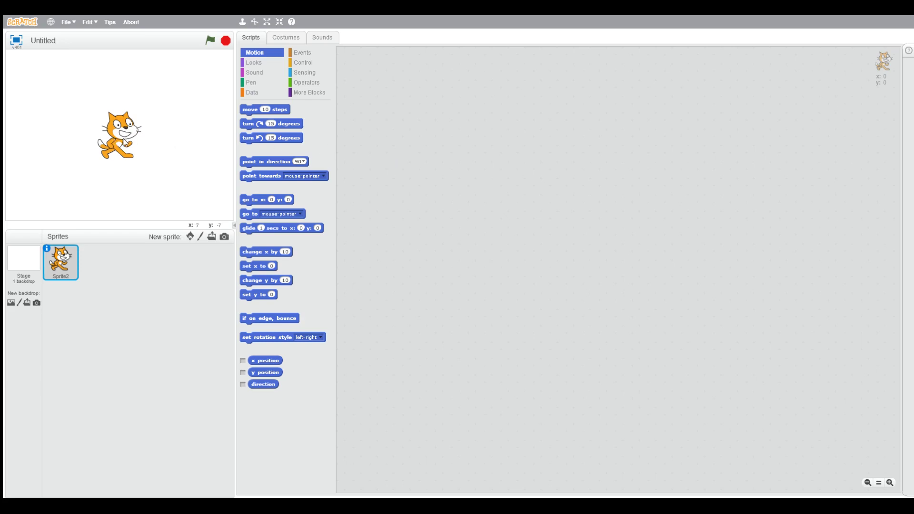
# Step: Add the Avery Walking sprite from the sprite library
pyautogui.click(189, 237)
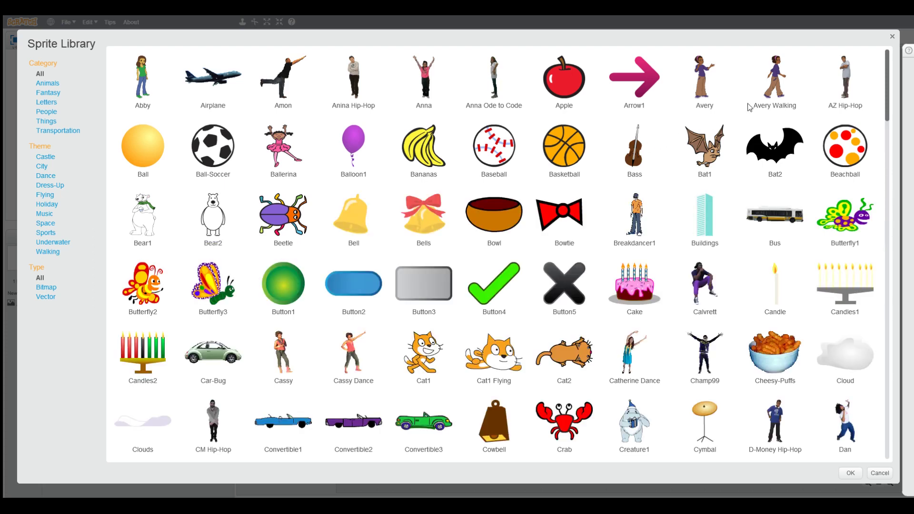
pyautogui.click(775, 85)
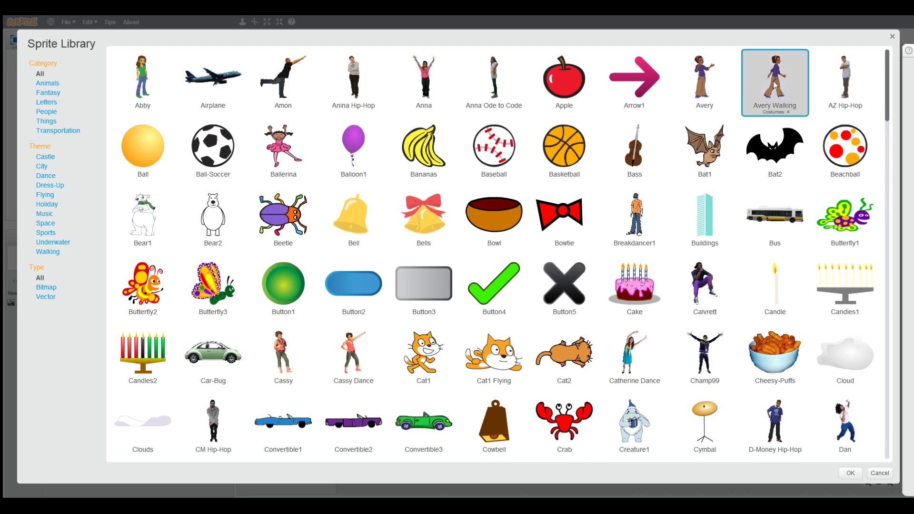
pyautogui.click(850, 474)
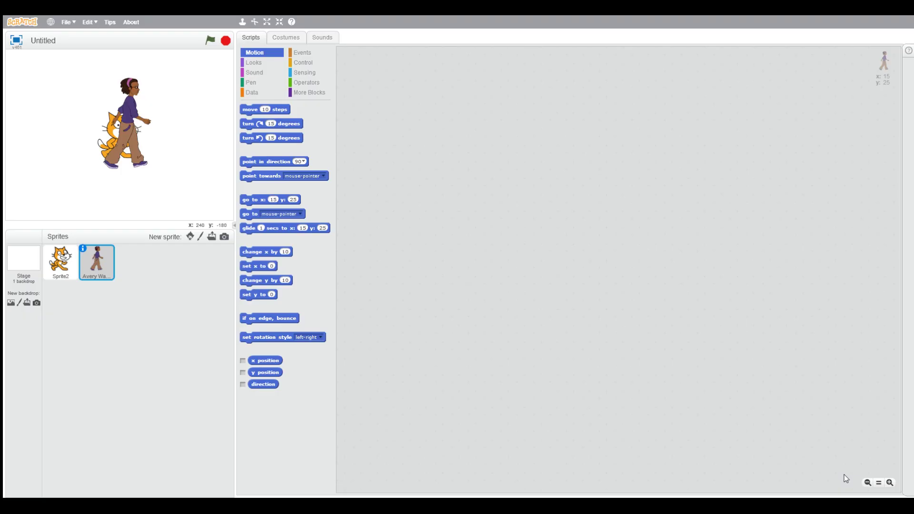
# Step: Delete the cat sprite and move Avery down-left on the stage
pyautogui.click(60, 263)
pyautogui.rightClick(60, 264)
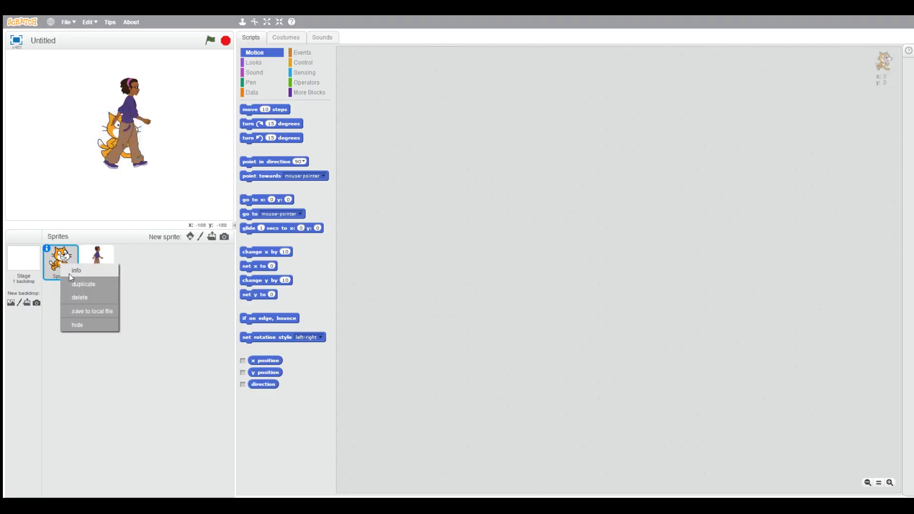
pyautogui.click(79, 296)
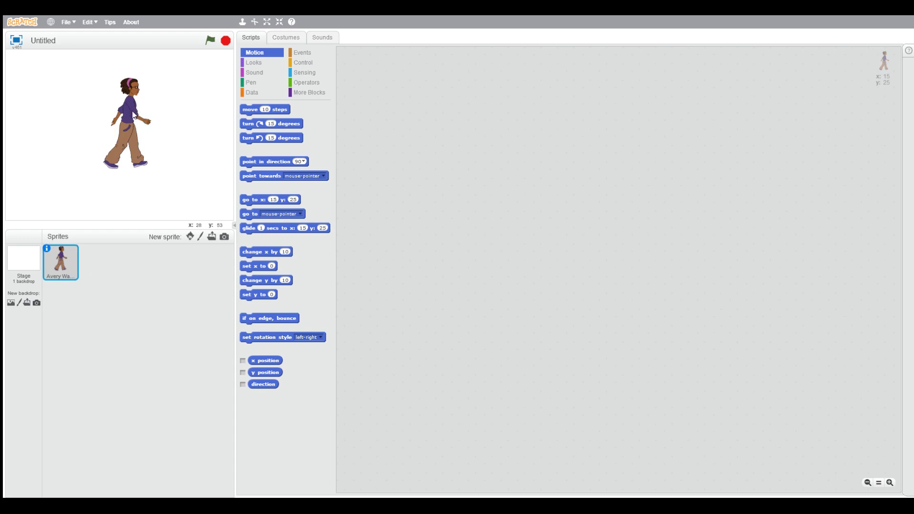
pyautogui.moveTo(141, 128); pyautogui.dragTo(126, 178)
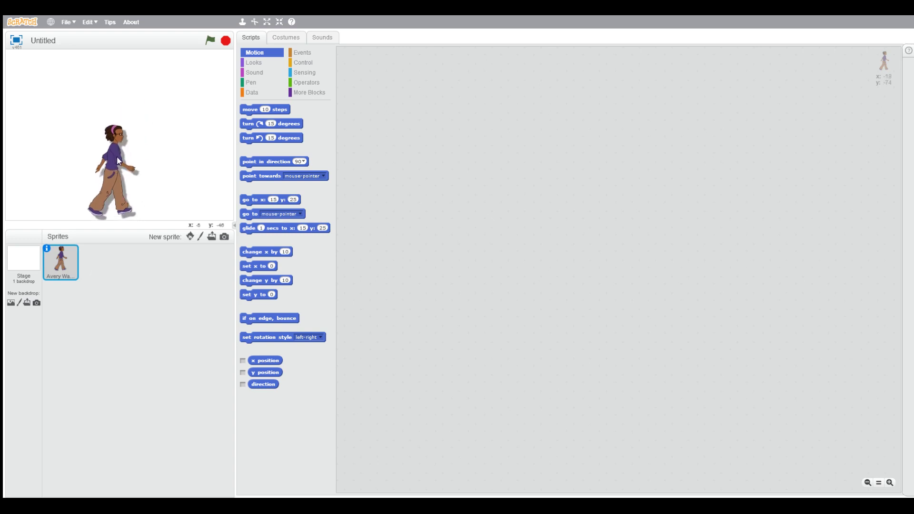
# Step: Browse Avery's walking costumes and leave avery walking-d selected
pyautogui.click(284, 38)
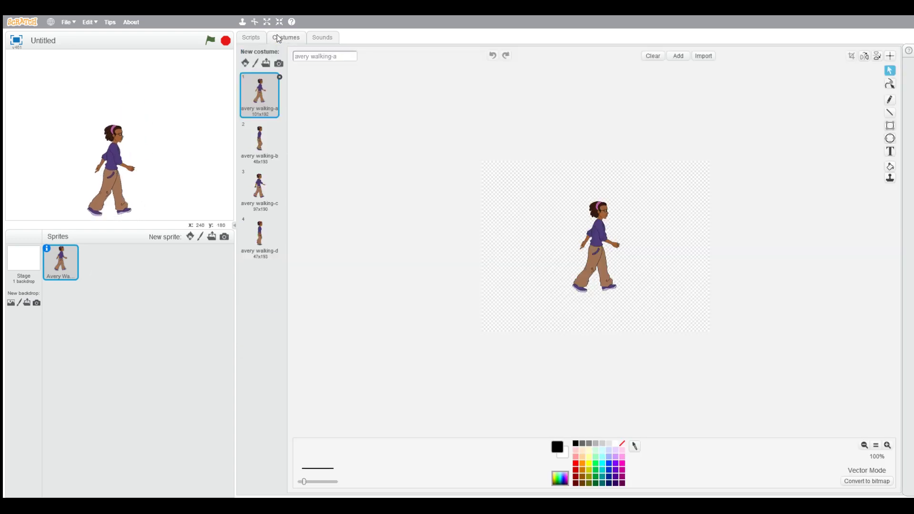
pyautogui.click(263, 139)
pyautogui.click(262, 193)
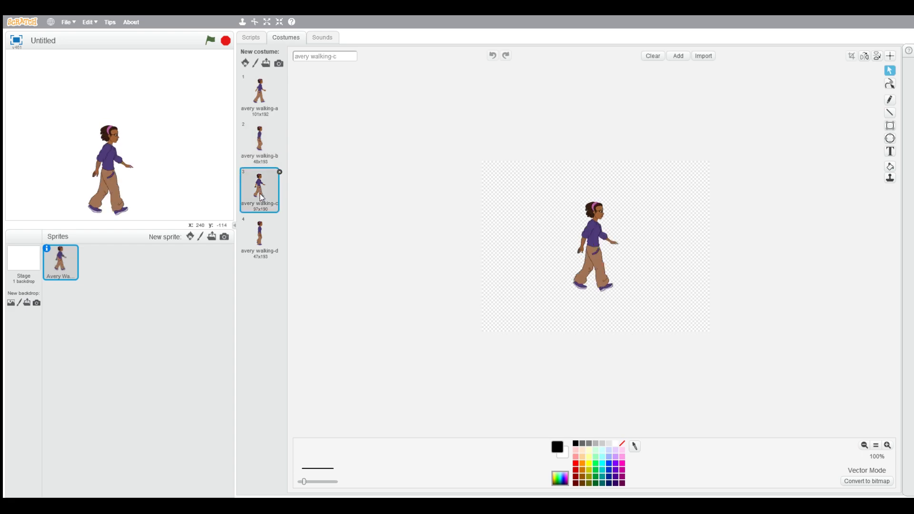
pyautogui.click(262, 236)
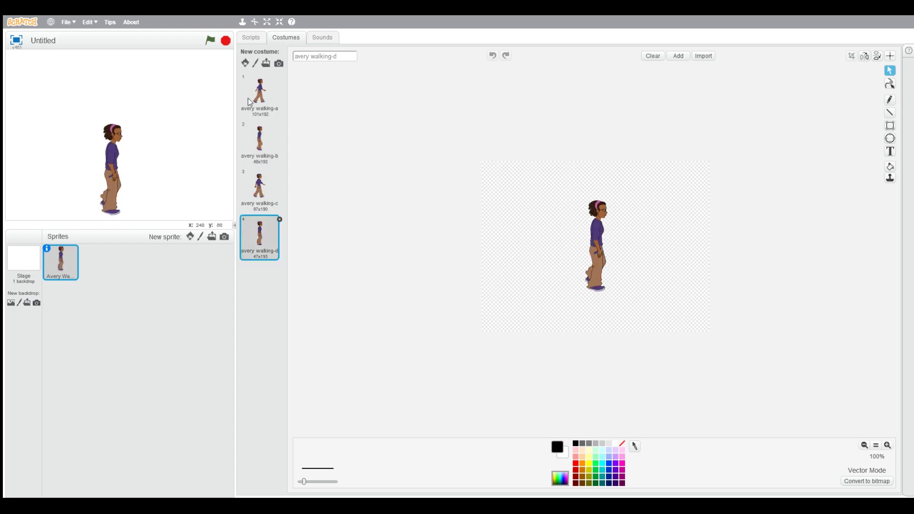
pyautogui.click(251, 37)
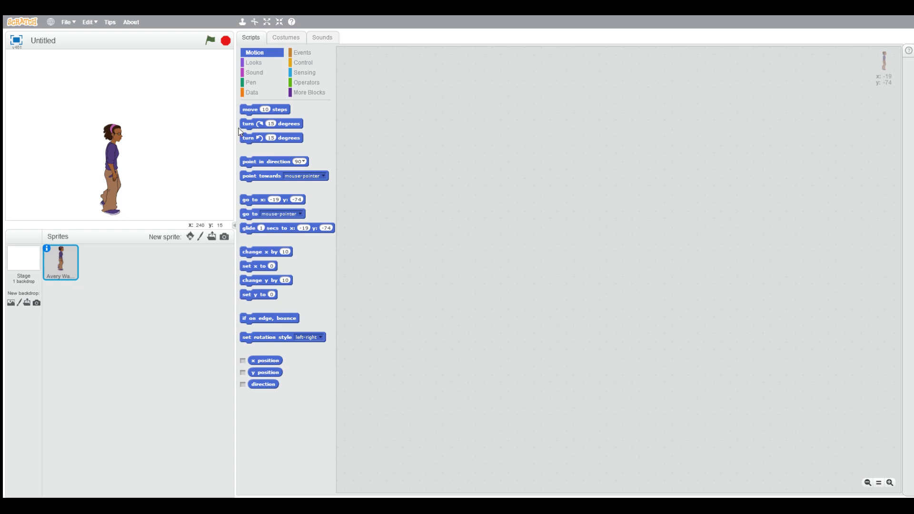
# Step: Add a 'move 10 steps' block and change it to 100 steps
pyautogui.moveTo(251, 110); pyautogui.dragTo(408, 147)
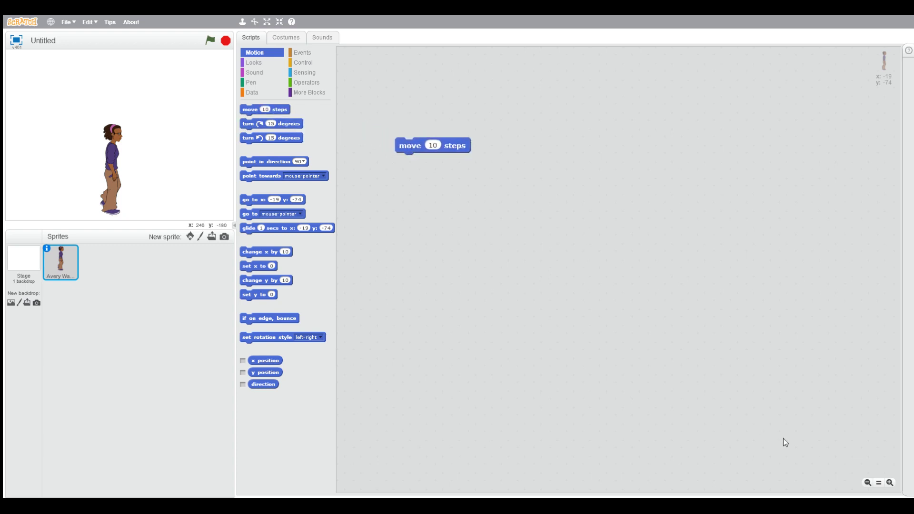
pyautogui.click(889, 483)
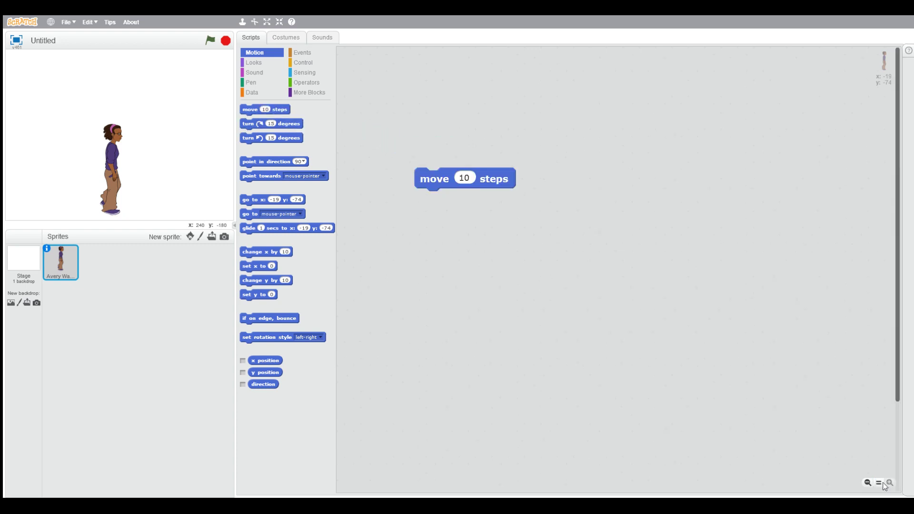
pyautogui.moveTo(441, 184); pyautogui.dragTo(437, 158)
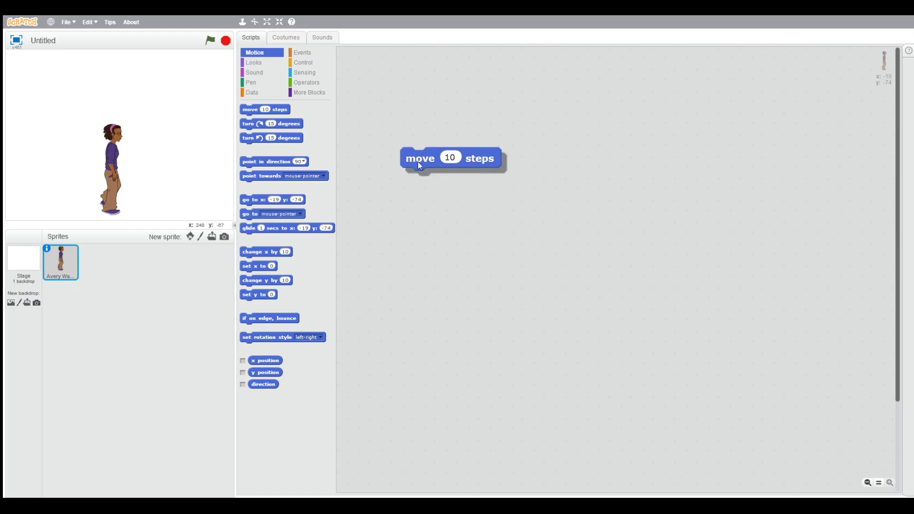
pyautogui.click(450, 151)
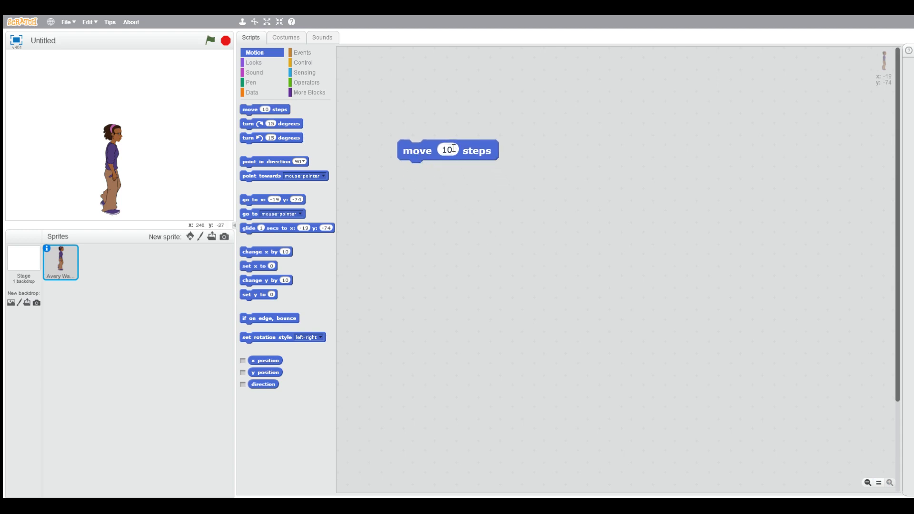
pyautogui.write('0')
# Step: Test the move block three times, reset Avery, and attach 'if on edge, bounce'
pyautogui.click(414, 150)
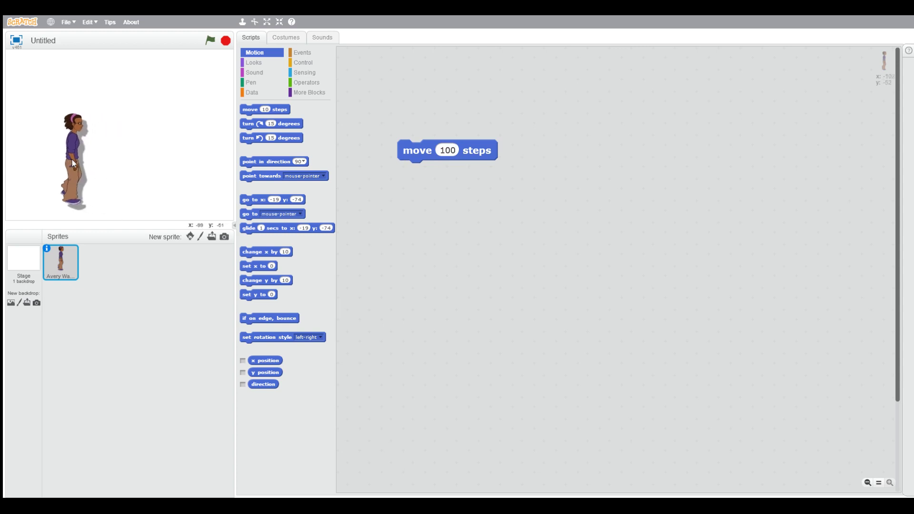
pyautogui.click(409, 151)
pyautogui.click(407, 151)
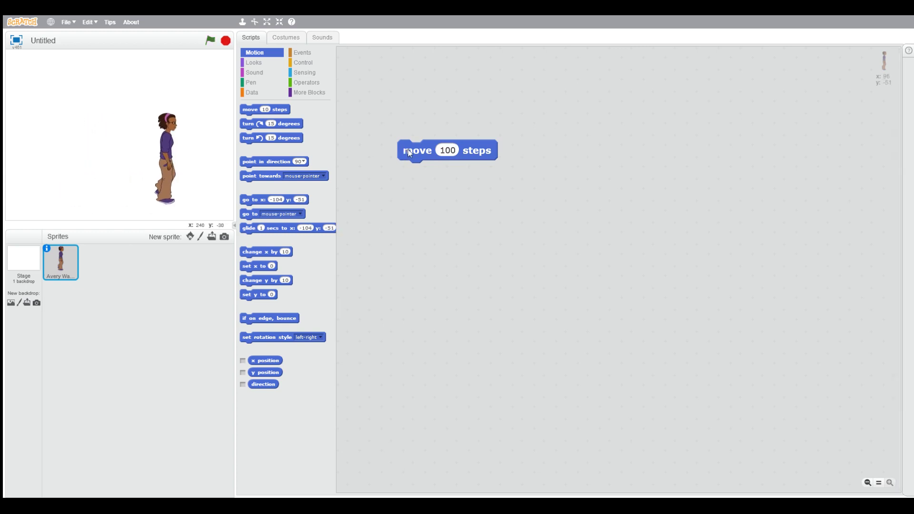
pyautogui.moveTo(159, 165); pyautogui.dragTo(102, 161)
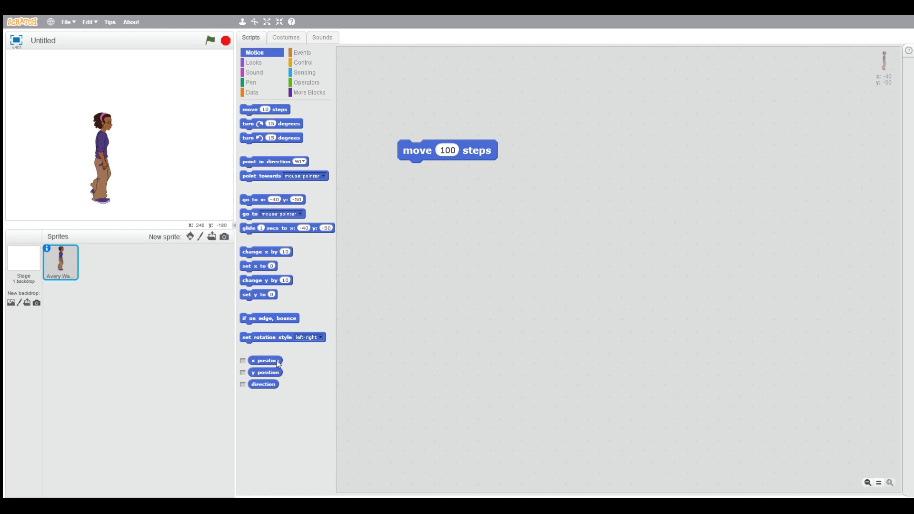
pyautogui.moveTo(262, 319); pyautogui.dragTo(417, 171)
# Step: Wrap the move and bounce blocks in a forever loop and test it
pyautogui.click(297, 62)
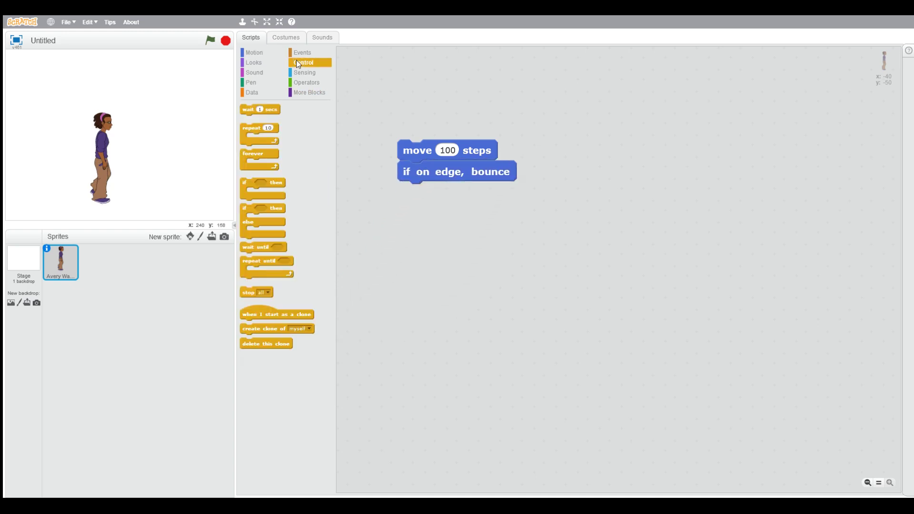
pyautogui.moveTo(251, 154); pyautogui.dragTo(392, 128)
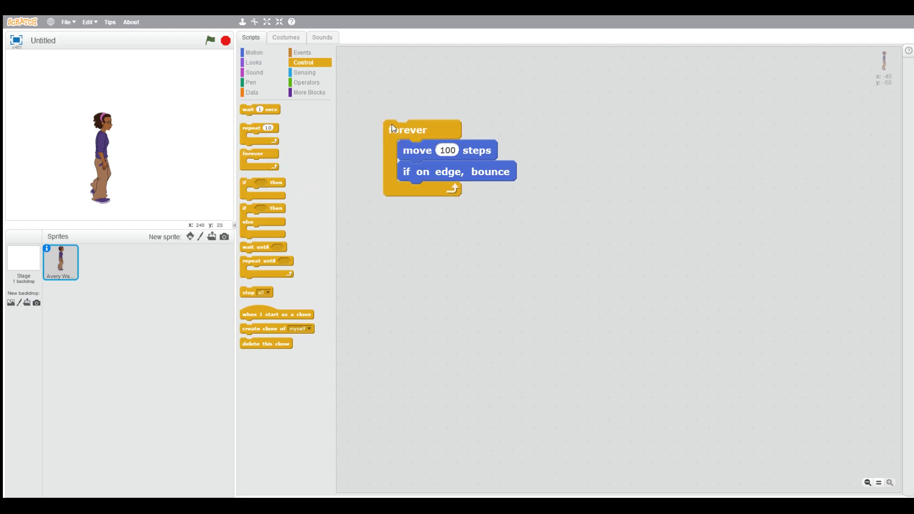
pyautogui.click(210, 41)
pyautogui.click(416, 132)
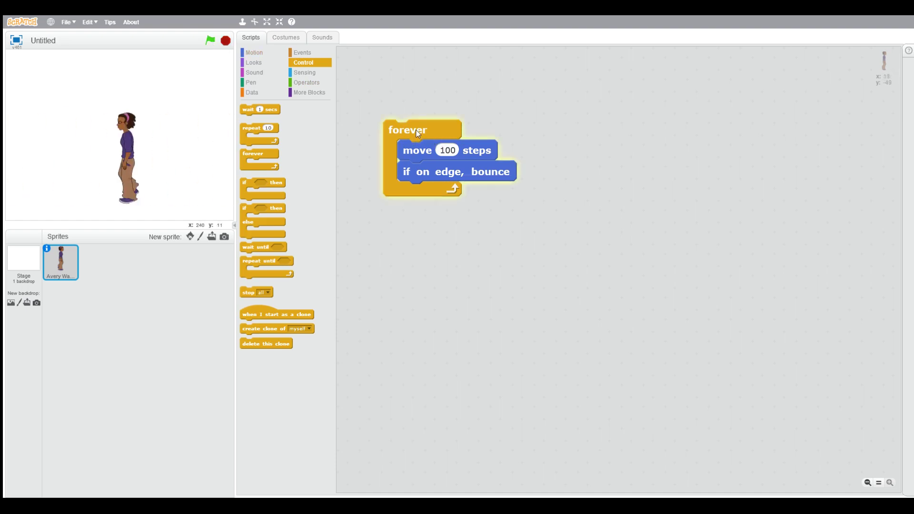
pyautogui.click(226, 41)
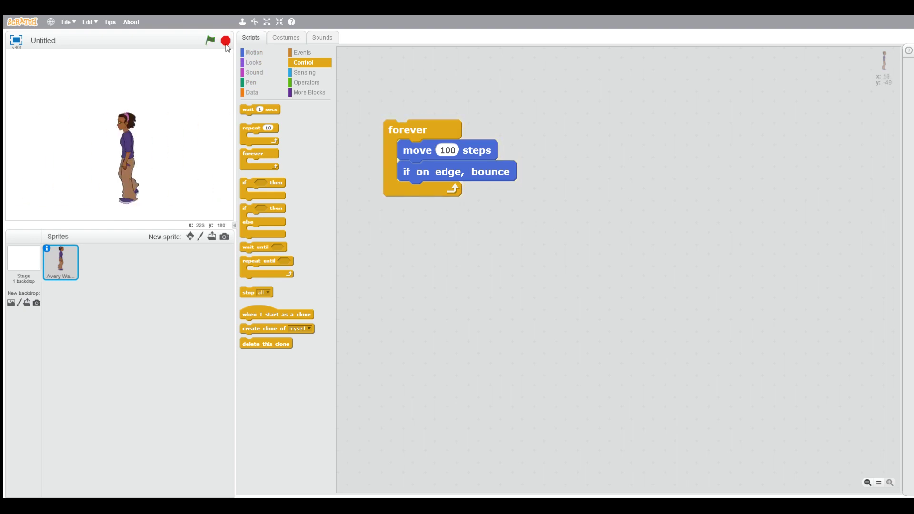
# Step: Put 'when green flag clicked' on top of the loop and test it
pyautogui.click(293, 52)
pyautogui.moveTo(272, 112); pyautogui.dragTo(406, 97)
pyautogui.click(210, 40)
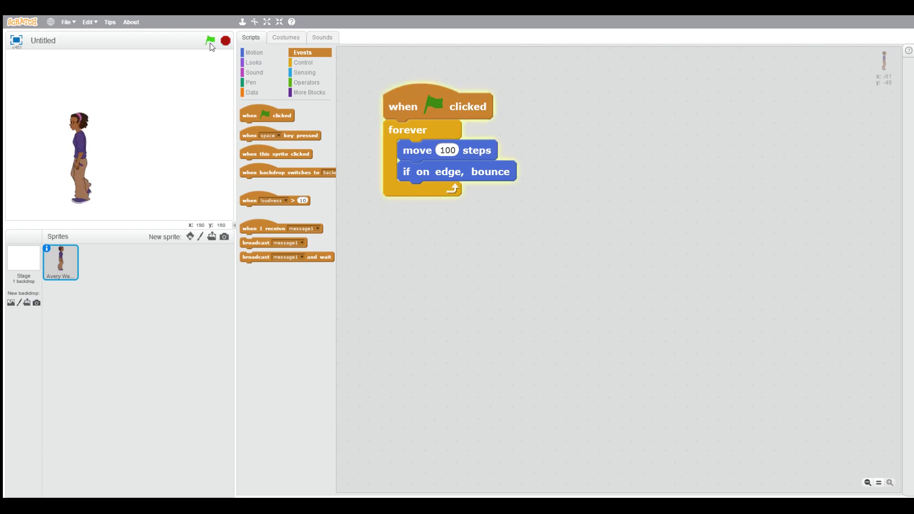
pyautogui.click(225, 40)
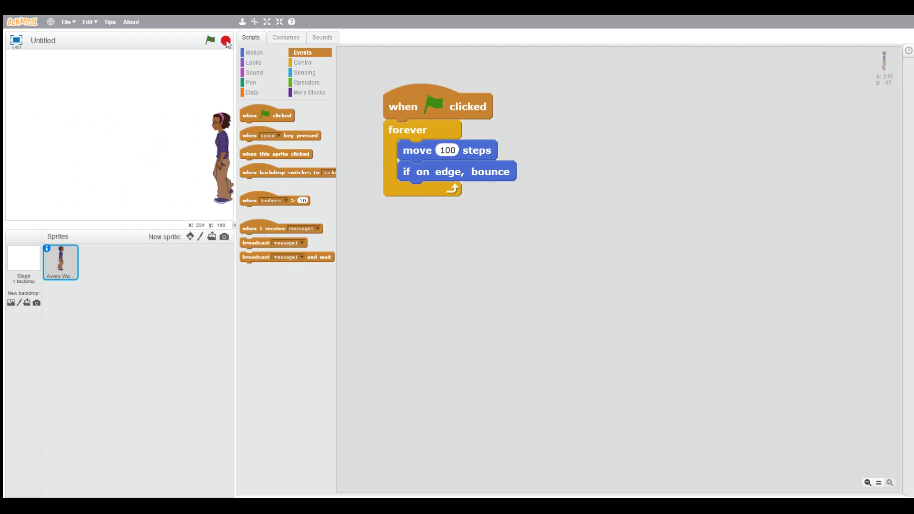
pyautogui.click(210, 41)
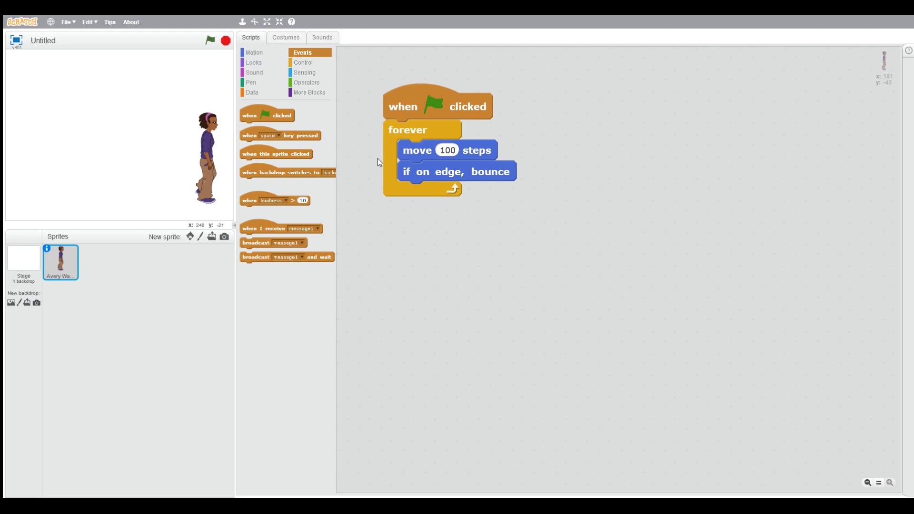
pyautogui.click(303, 63)
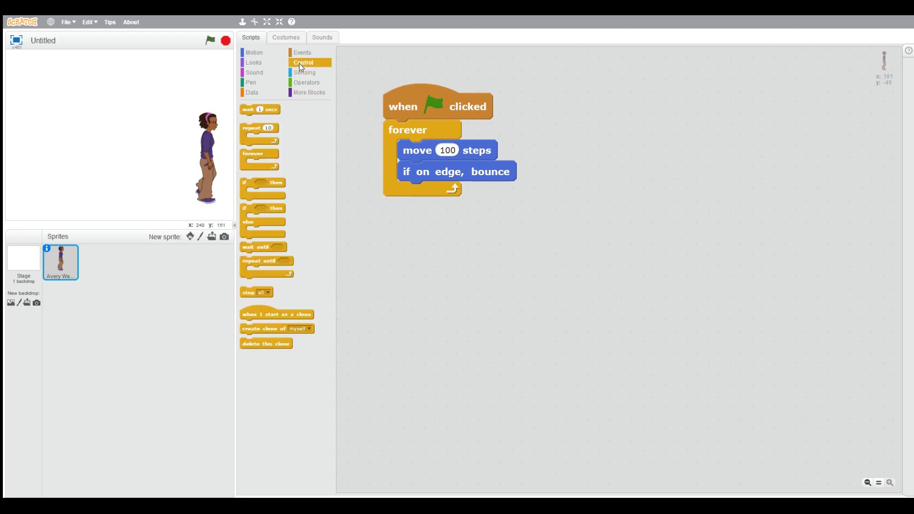
# Step: Add a 'wait 1 secs' block after the bounce and test the loop
pyautogui.moveTo(253, 109)
pyautogui.mouseDown()
pyautogui.moveTo(370, 202)
pyautogui.moveTo(412, 189)
pyautogui.mouseUp()
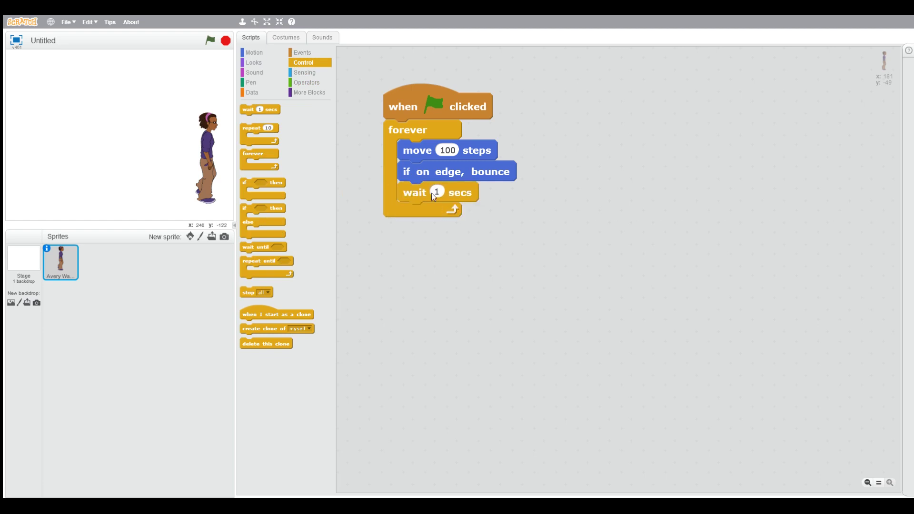
pyautogui.click(210, 41)
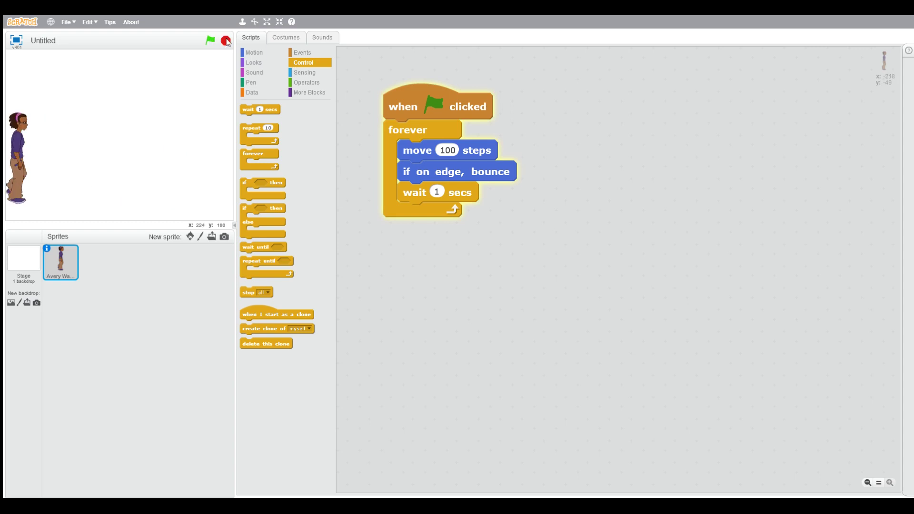
pyautogui.click(225, 41)
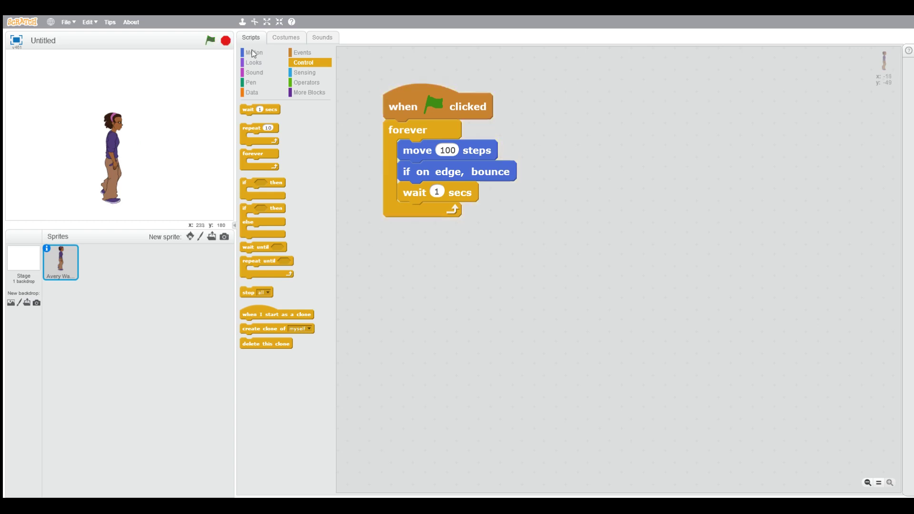
# Step: Shorten the wait to 0.1 seconds and rerun the animation
pyautogui.click(437, 193)
pyautogui.write('0.1')
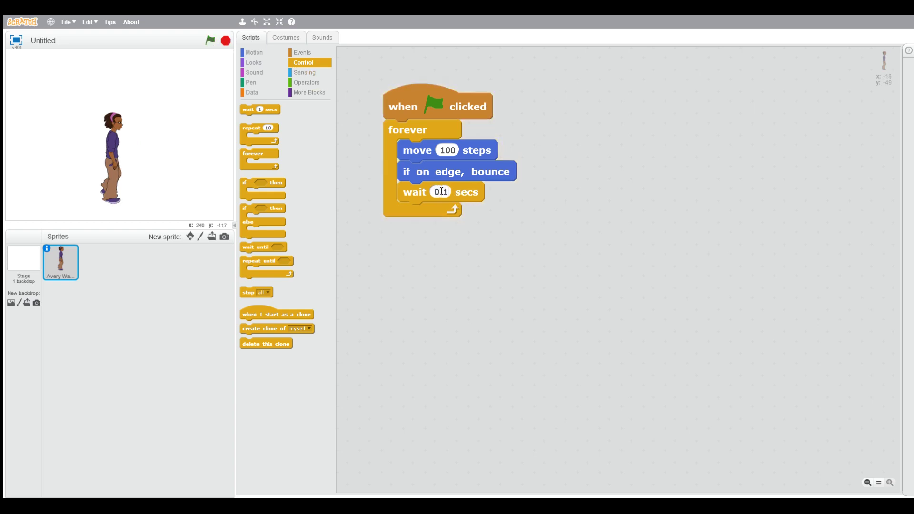
pyautogui.click(210, 40)
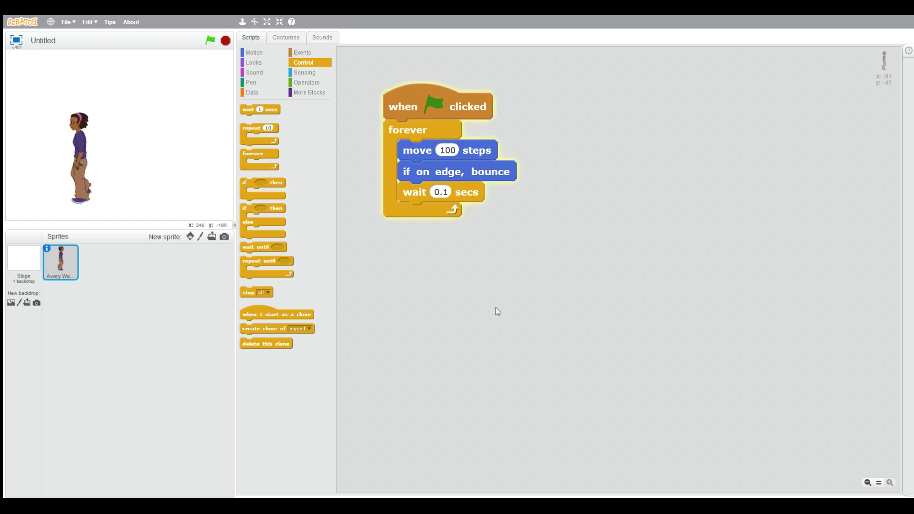
pyautogui.click(226, 41)
pyautogui.click(211, 41)
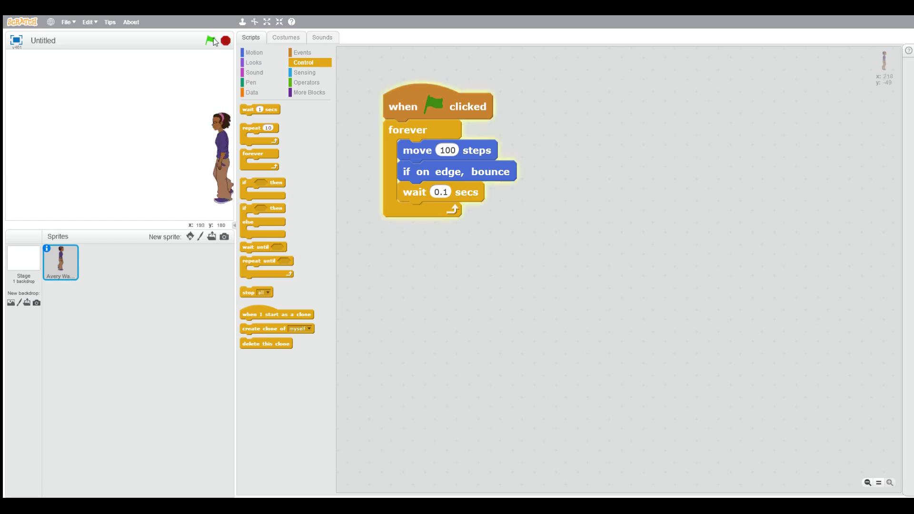
# Step: Add a 'next costume' block after the wait and run the walking animation
pyautogui.click(226, 41)
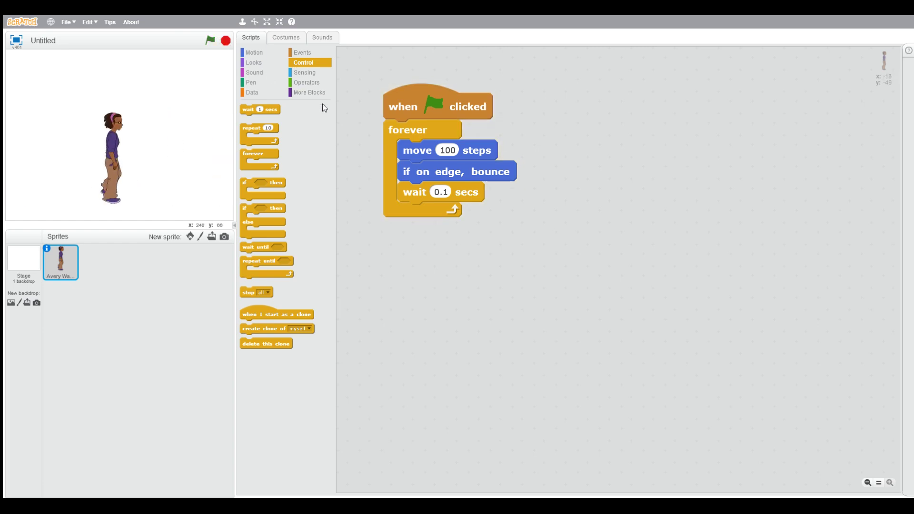
pyautogui.click(285, 38)
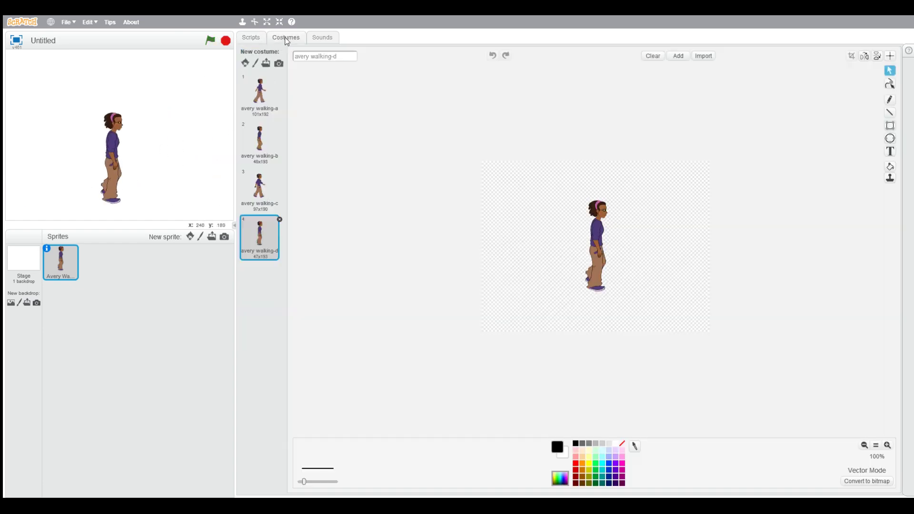
pyautogui.click(251, 37)
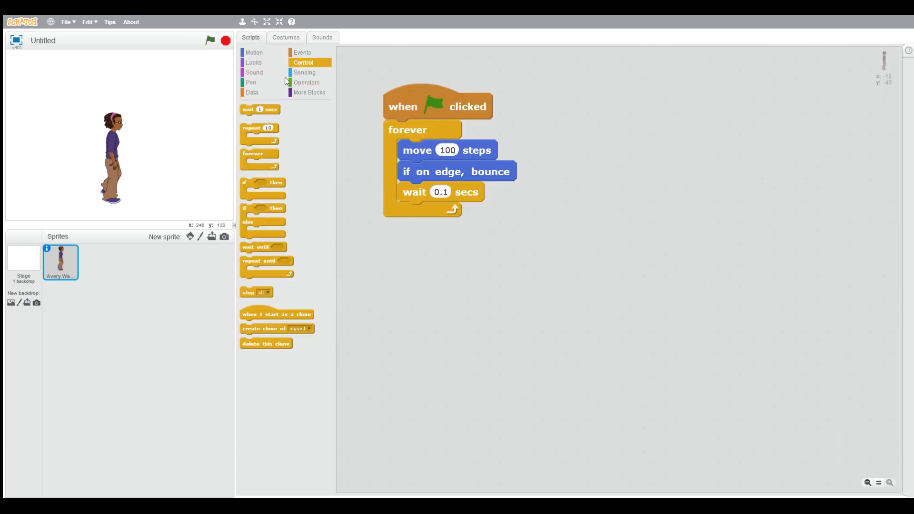
pyautogui.click(256, 64)
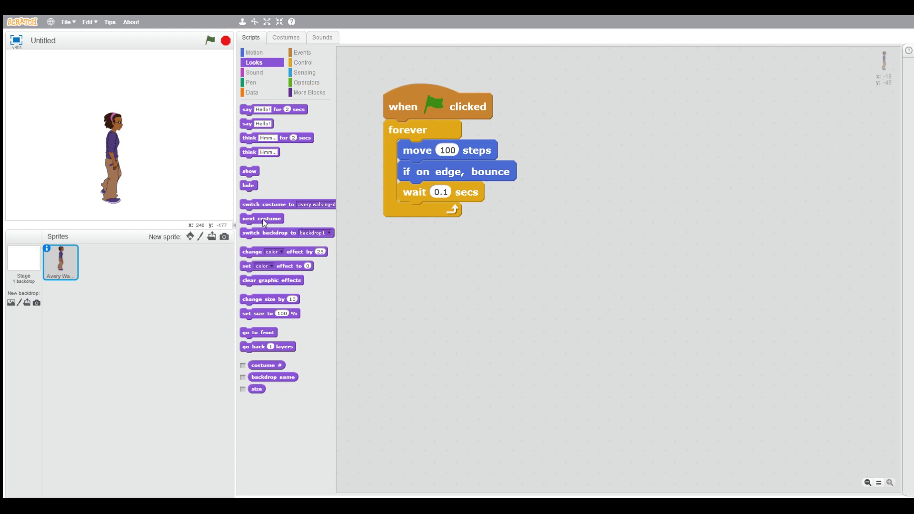
pyautogui.moveTo(264, 219); pyautogui.dragTo(416, 212)
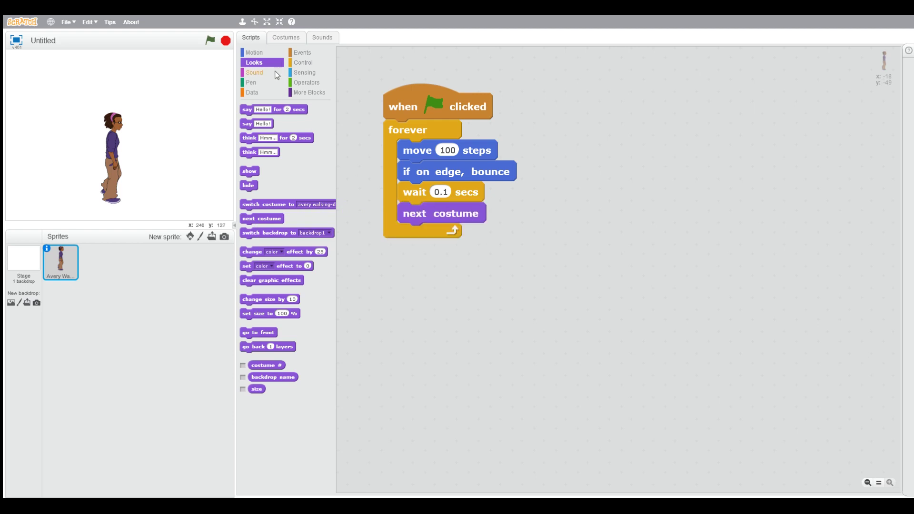
pyautogui.click(285, 37)
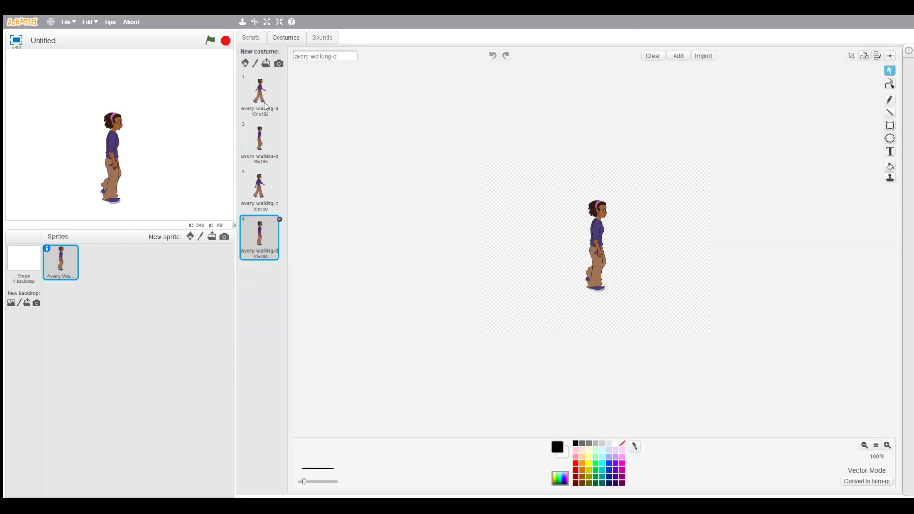
pyautogui.click(250, 37)
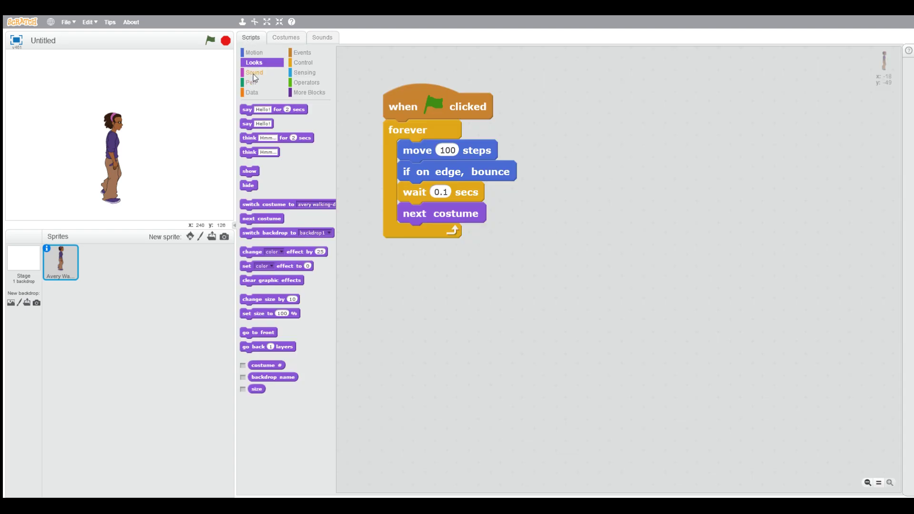
pyautogui.click(210, 41)
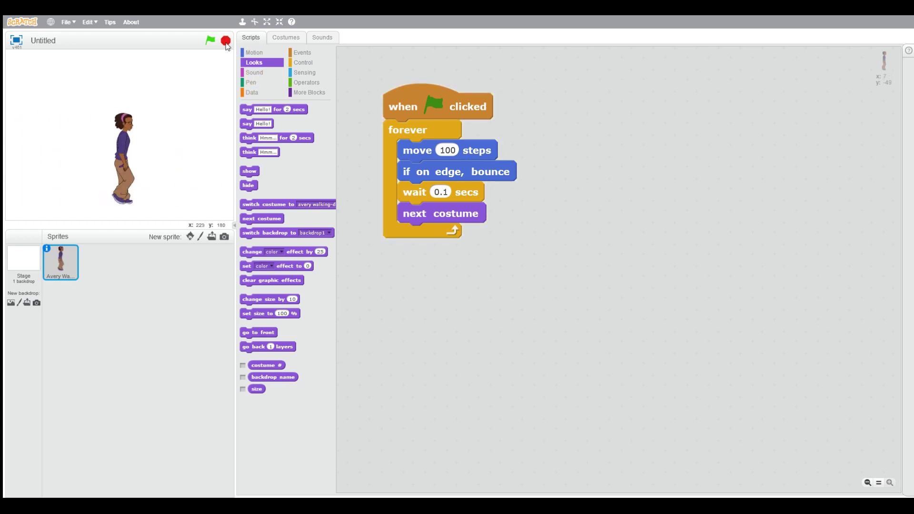
# Step: Lengthen the wait to 0.2 seconds and test the walk again
pyautogui.click(447, 192)
pyautogui.moveTo(449, 192); pyautogui.dragTo(444, 191)
pyautogui.write('0.2')
pyautogui.click(210, 41)
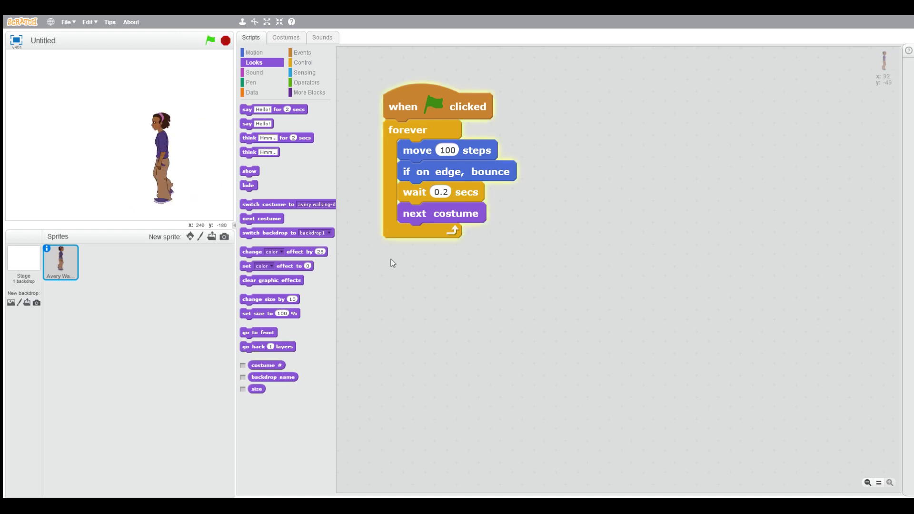
pyautogui.click(225, 41)
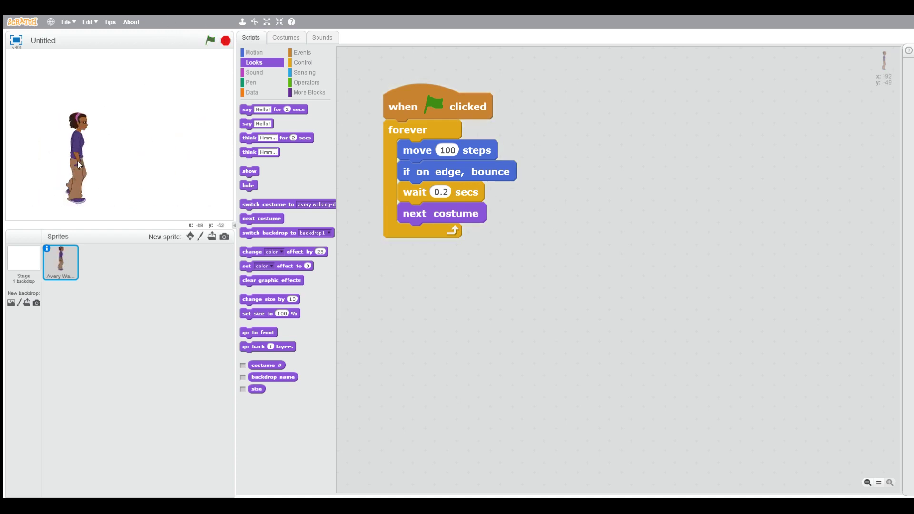
pyautogui.moveTo(80, 159); pyautogui.dragTo(116, 174)
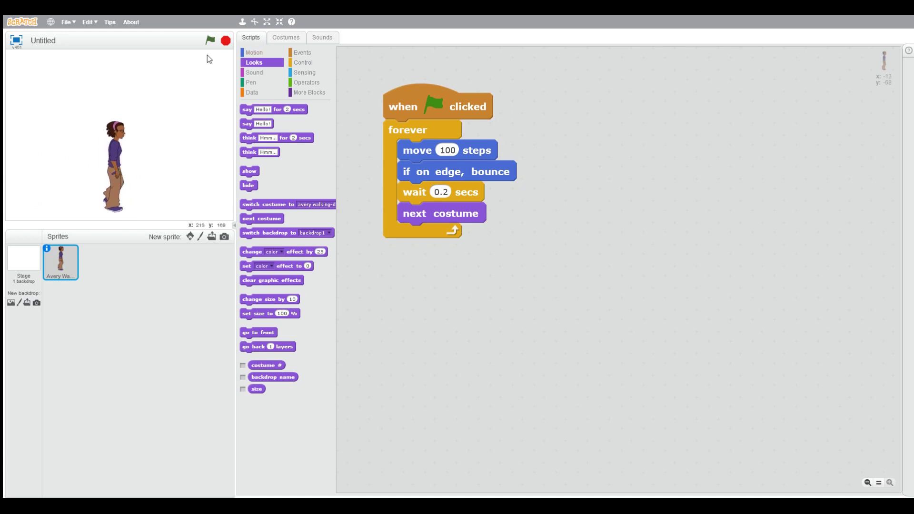
pyautogui.click(211, 42)
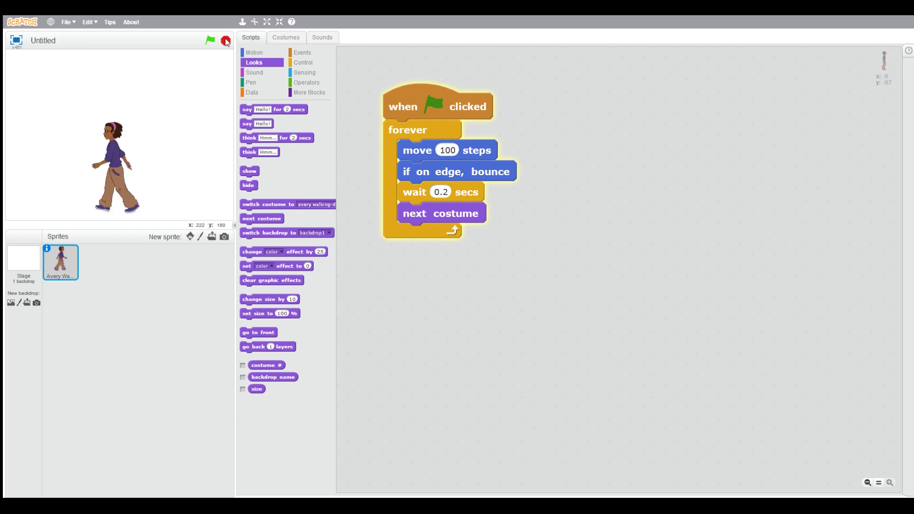
pyautogui.click(226, 42)
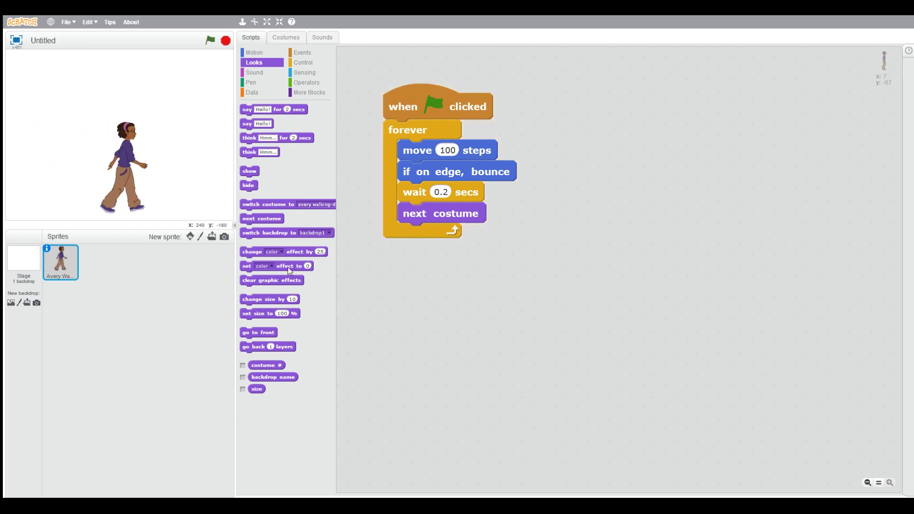
# Step: Duplicate the Avery sprite twice and place the copies around the stage
pyautogui.rightClick(65, 264)
pyautogui.click(78, 284)
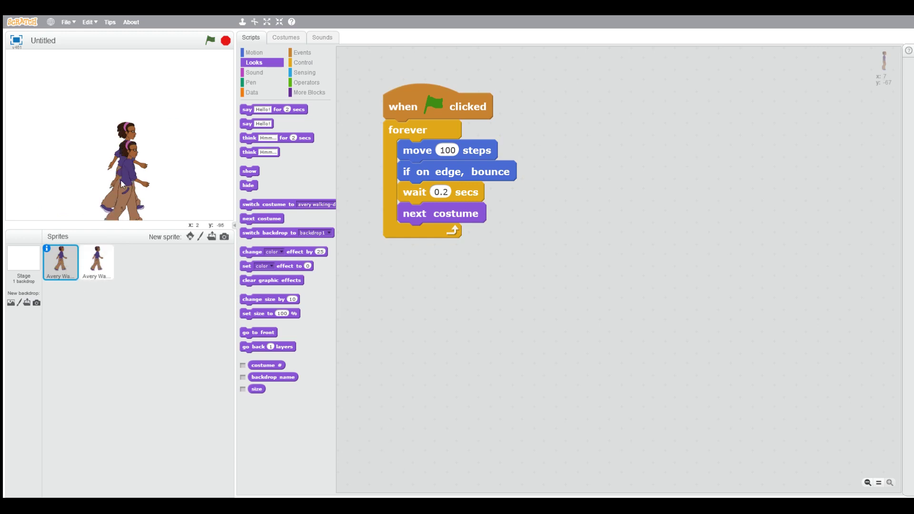
pyautogui.moveTo(127, 182); pyautogui.dragTo(198, 98)
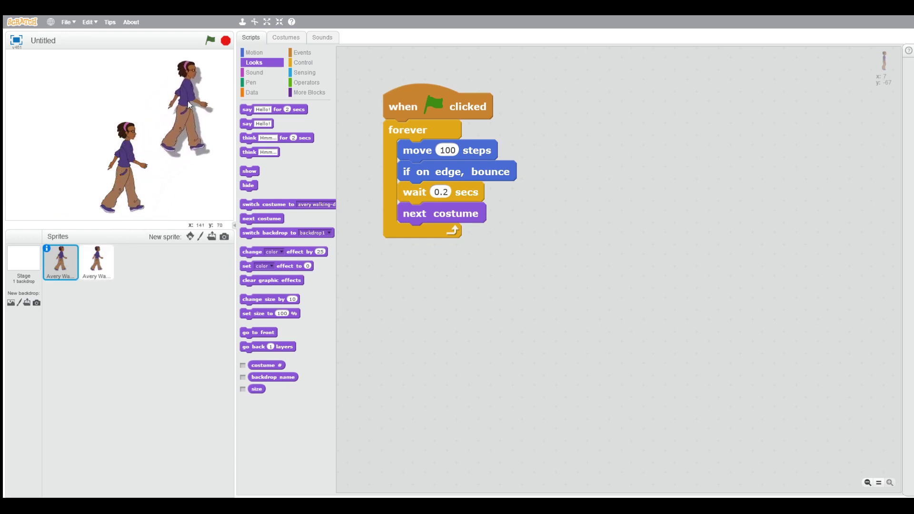
pyautogui.rightClick(95, 265)
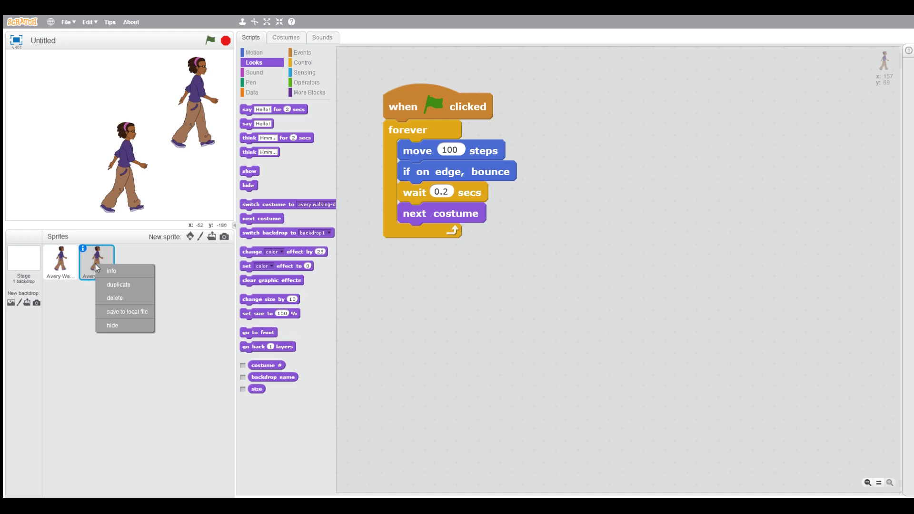
pyautogui.click(119, 284)
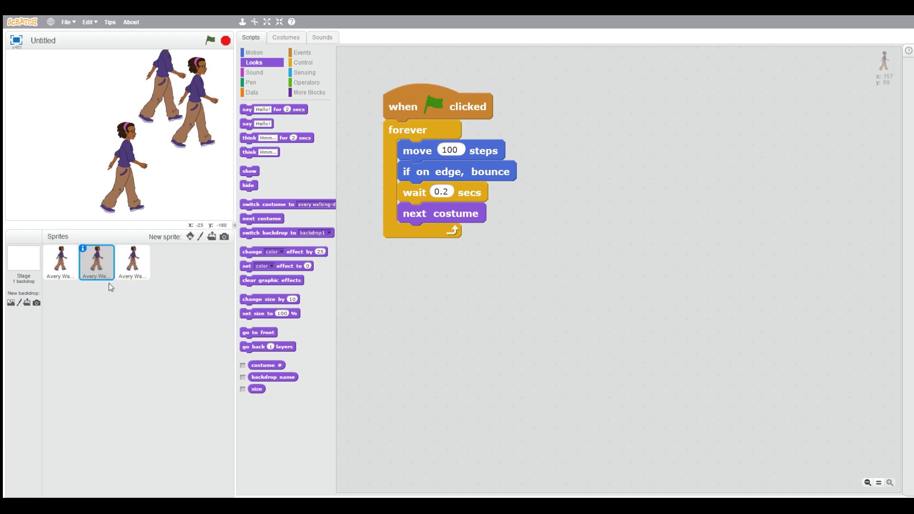
pyautogui.moveTo(157, 107); pyautogui.dragTo(166, 153)
# Step: Delete the two duplicate Avery sprites
pyautogui.rightClick(122, 272)
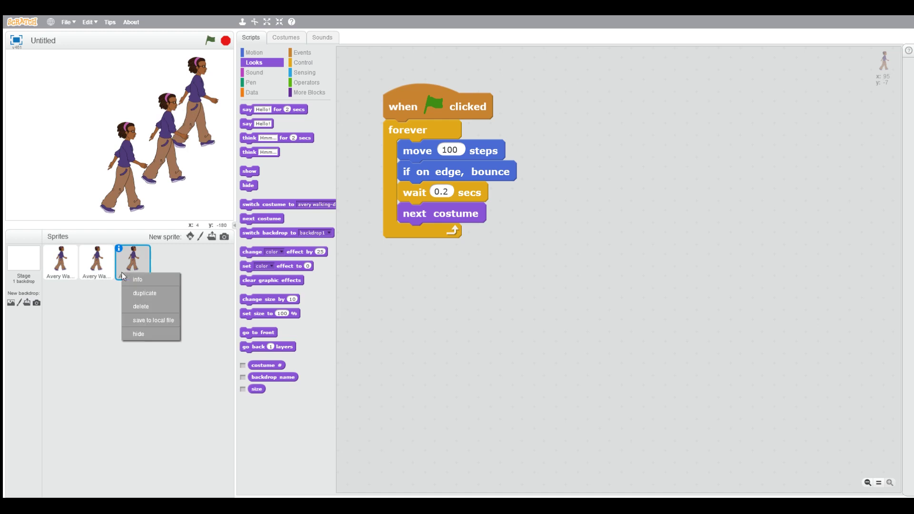
pyautogui.click(141, 306)
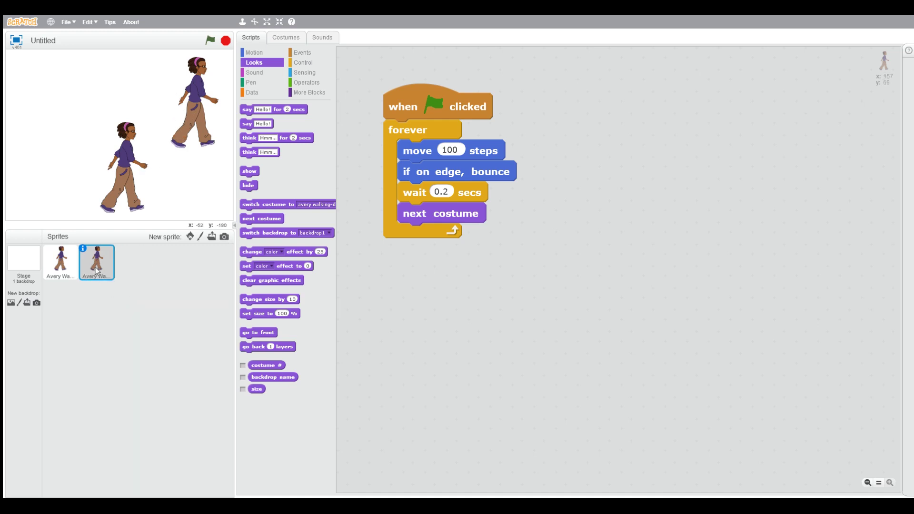
pyautogui.rightClick(96, 270)
pyautogui.click(109, 303)
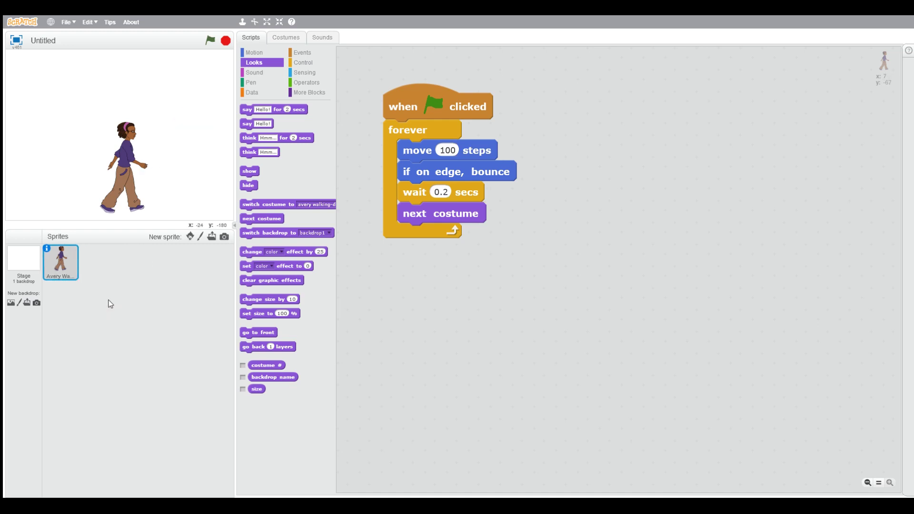
# Step: Add the black Bat2 sprite from the library and place it at the stage's upper right
pyautogui.click(190, 236)
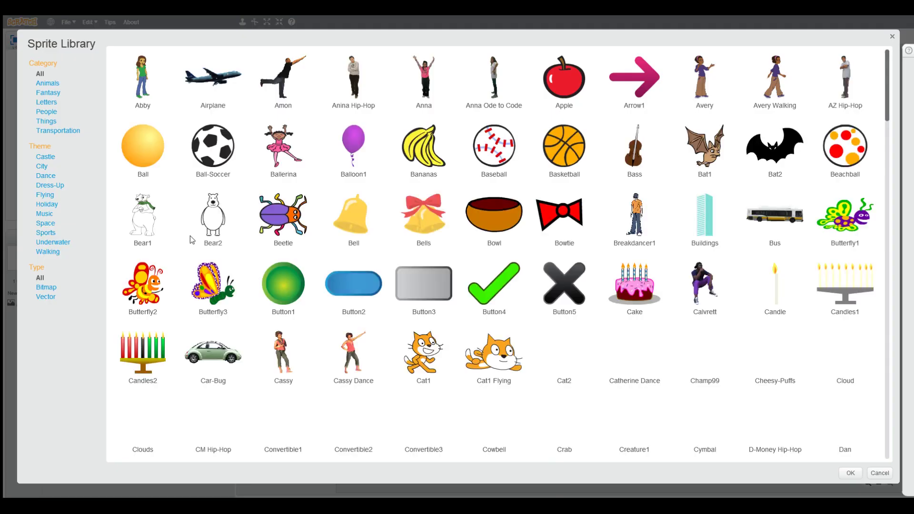
pyautogui.click(774, 150)
pyautogui.click(850, 473)
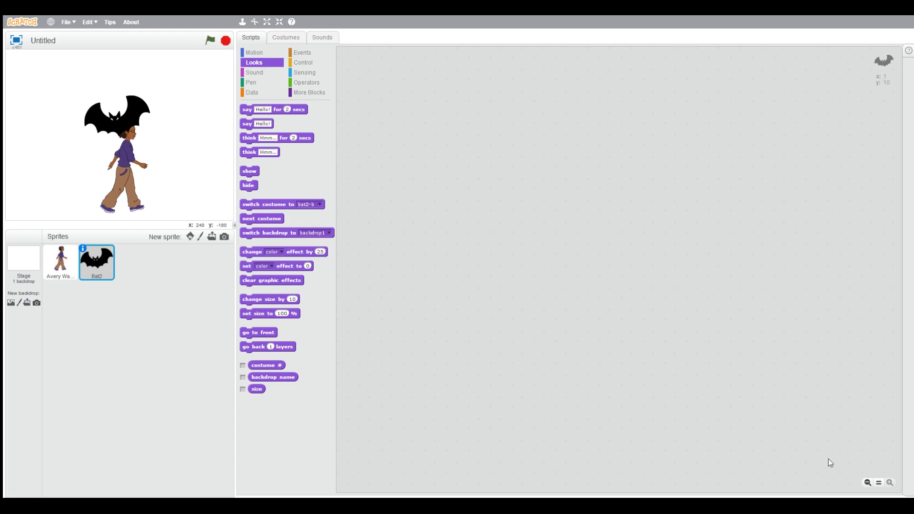
pyautogui.moveTo(98, 111); pyautogui.dragTo(182, 86)
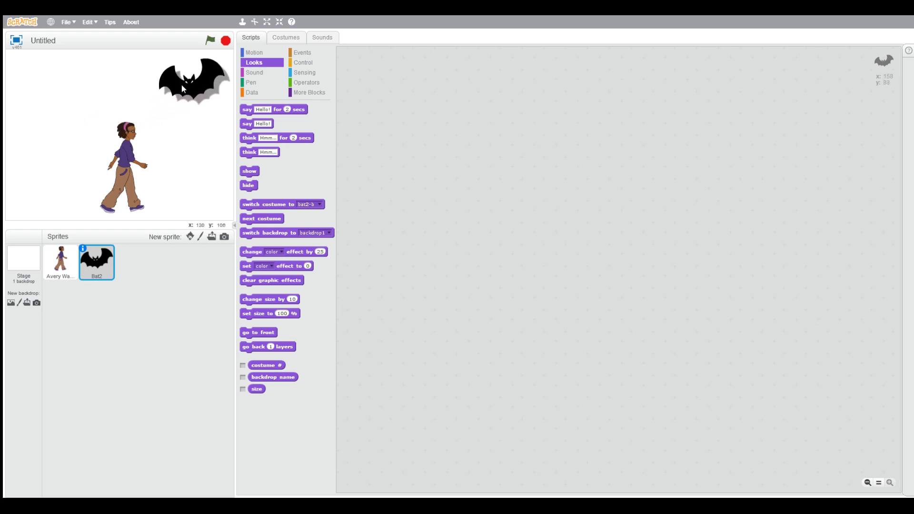
# Step: Copy Avery's green-flag forever walking script onto Bat2 and tidy it in its workspace
pyautogui.click(60, 261)
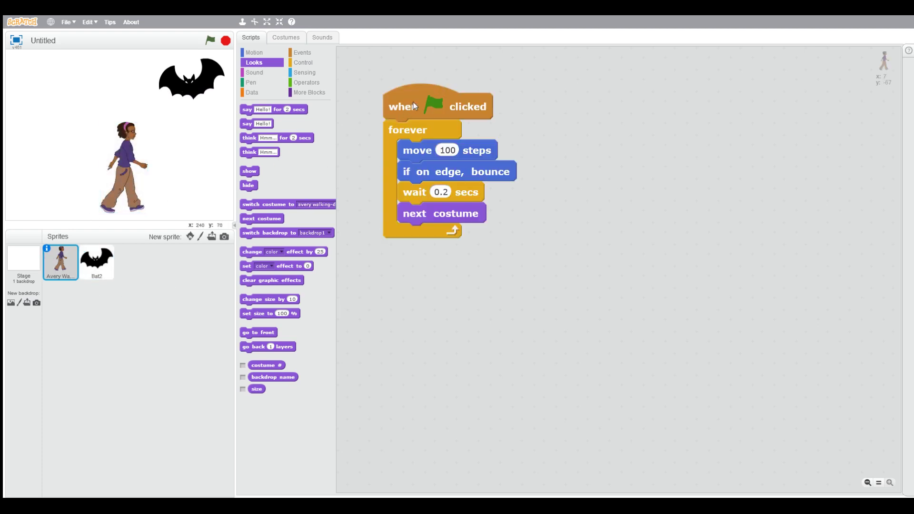
pyautogui.moveTo(413, 107); pyautogui.dragTo(98, 261)
pyautogui.click(98, 261)
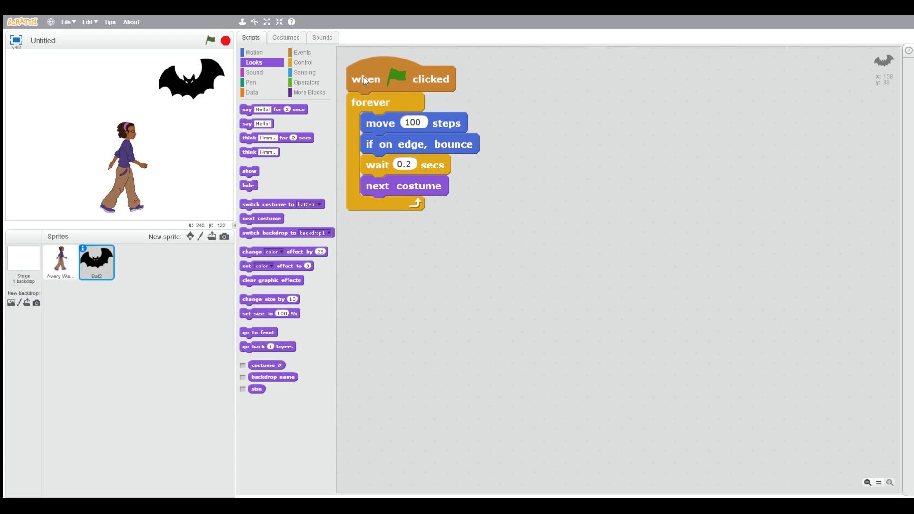
pyautogui.moveTo(363, 77); pyautogui.dragTo(489, 151)
pyautogui.click(60, 261)
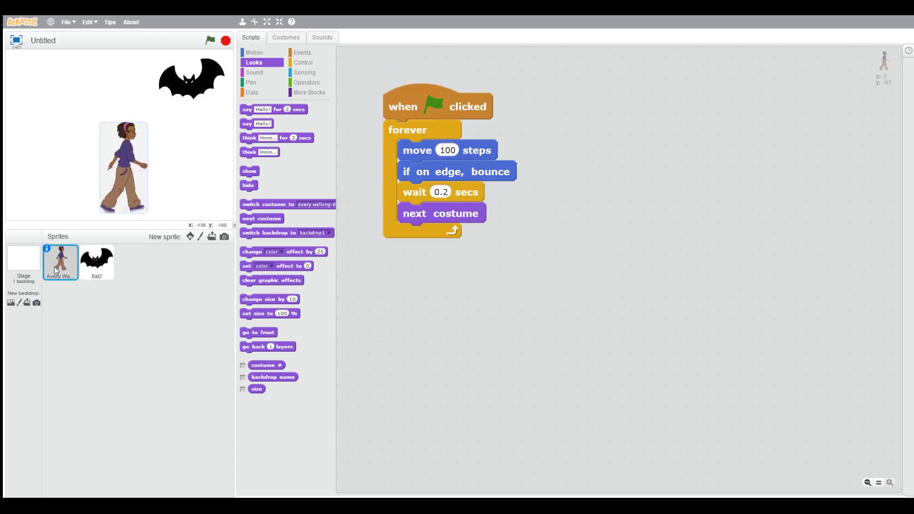
# Step: Test-run the animation with the green flag, then stop it
pyautogui.click(97, 262)
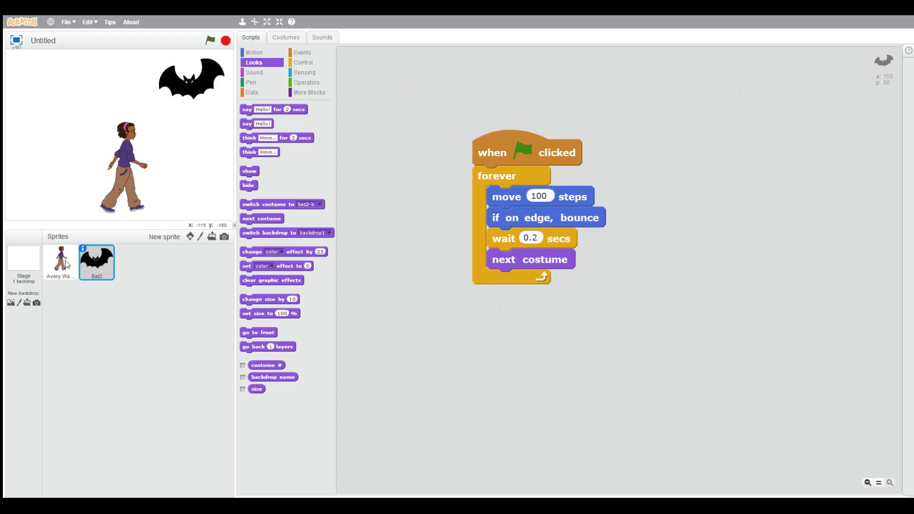
pyautogui.click(210, 41)
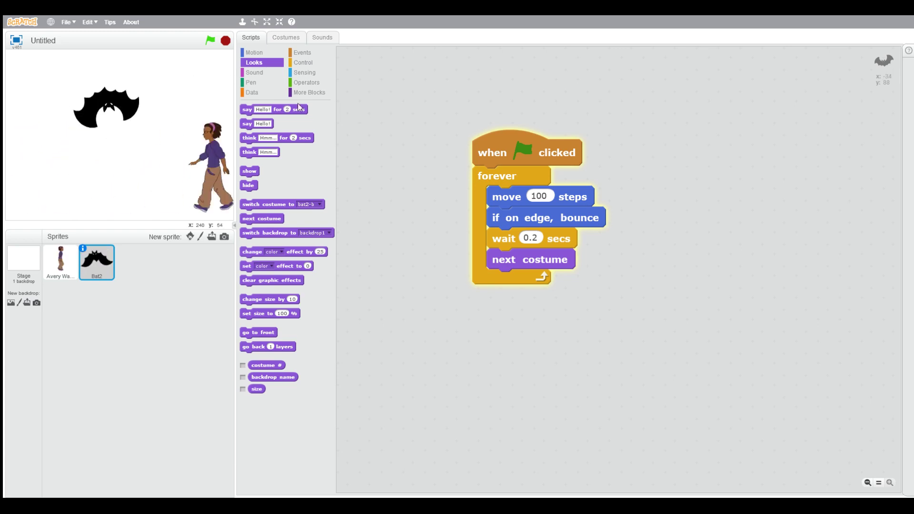
pyautogui.click(226, 41)
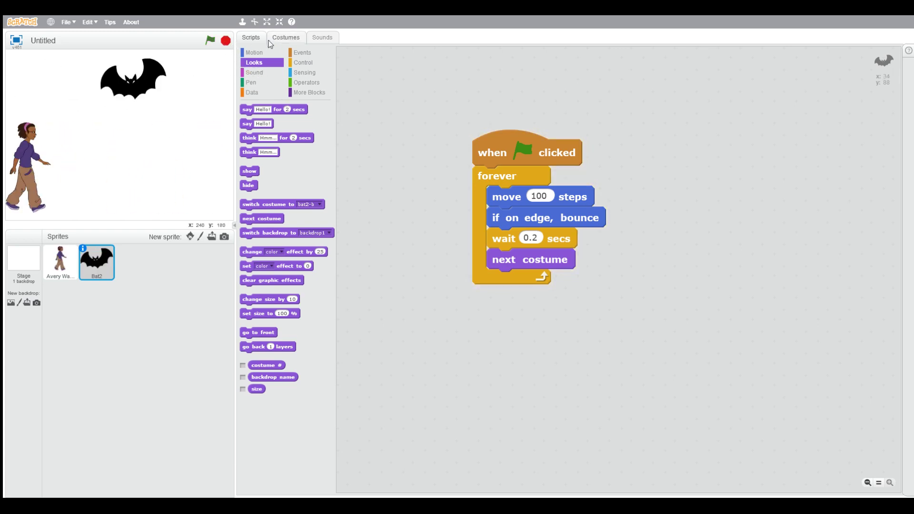
# Step: Preview the bat's costumes bat2-b and bat2-a, leaving bat2-a current
pyautogui.click(285, 38)
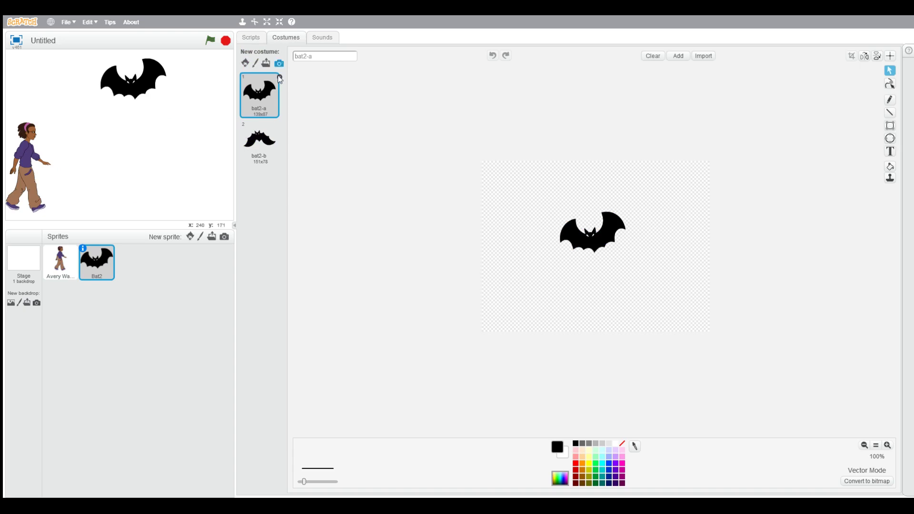
pyautogui.click(256, 141)
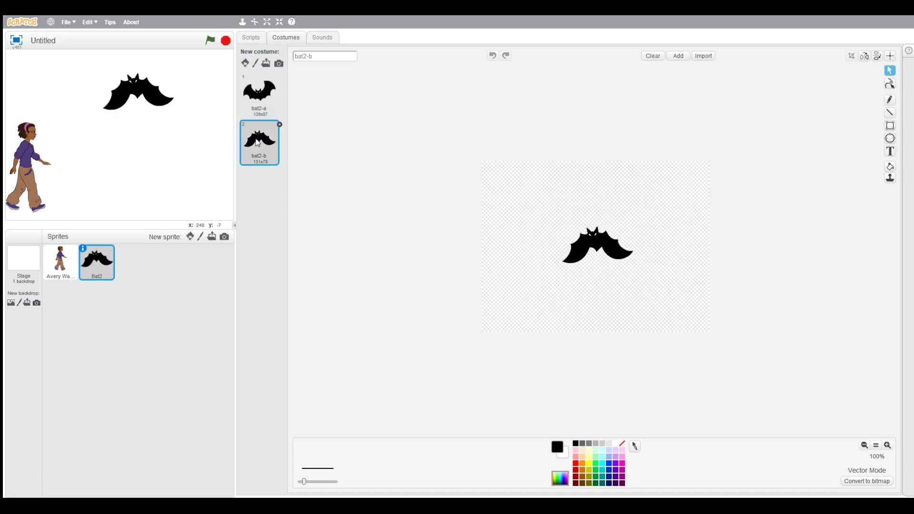
pyautogui.click(262, 100)
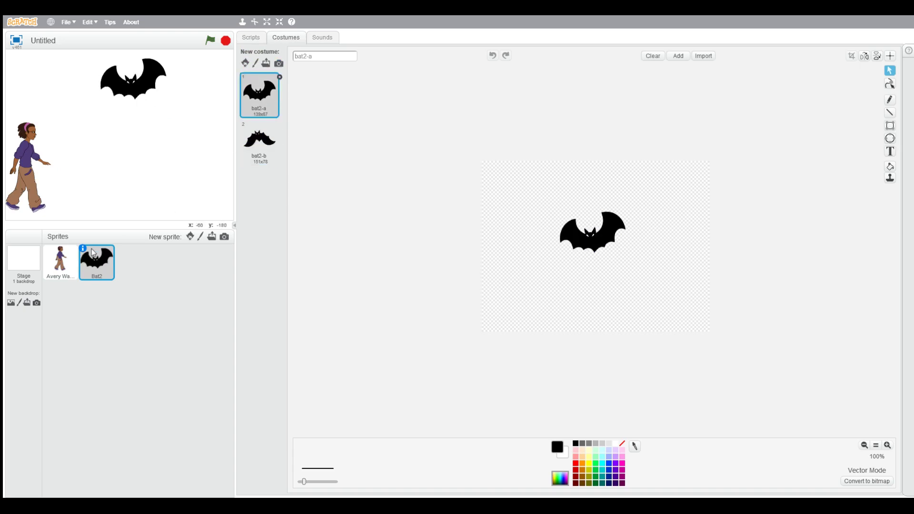
# Step: With Avery selected, run the animation once and stop it
pyautogui.click(250, 38)
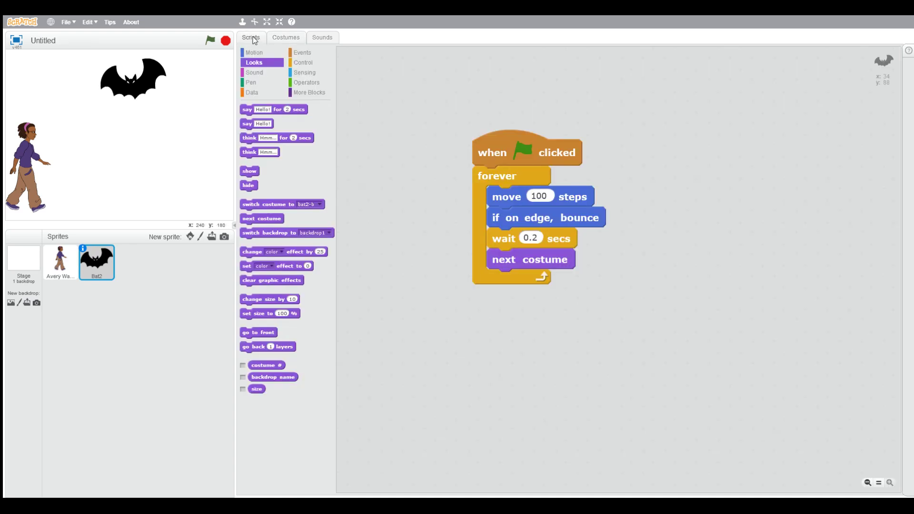
pyautogui.click(68, 264)
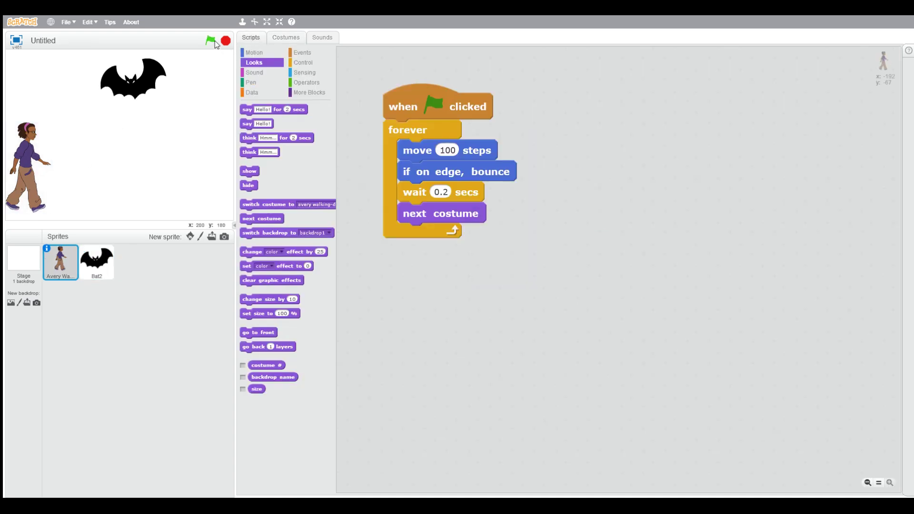
pyautogui.click(212, 41)
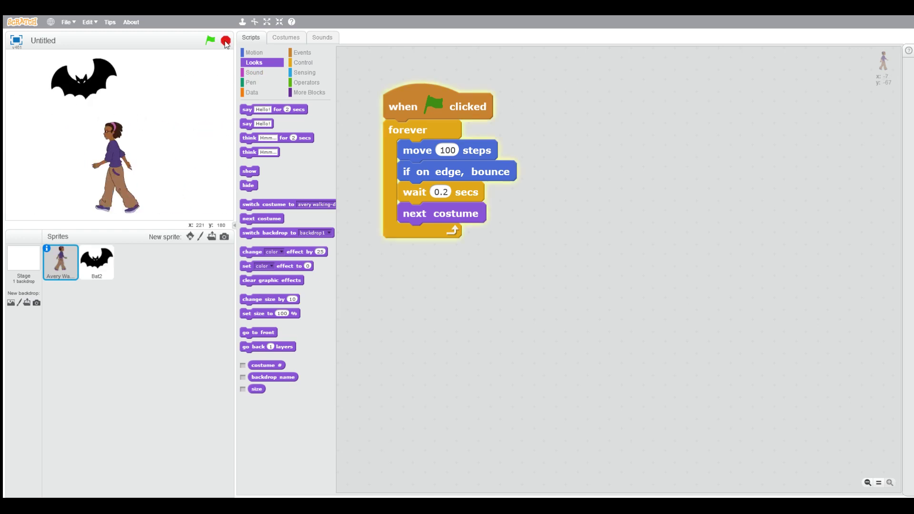
pyautogui.click(225, 41)
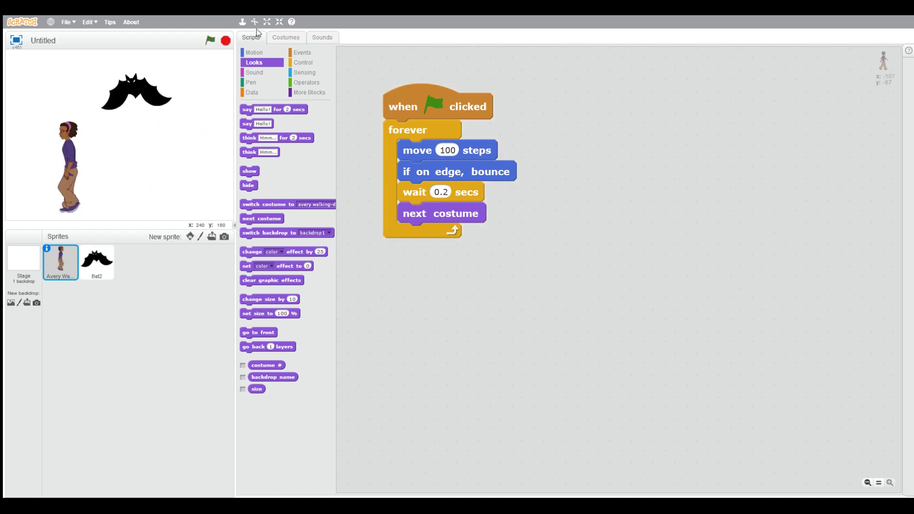
# Step: Shrink the bat on the stage with four Shrink-tool clicks
pyautogui.click(279, 21)
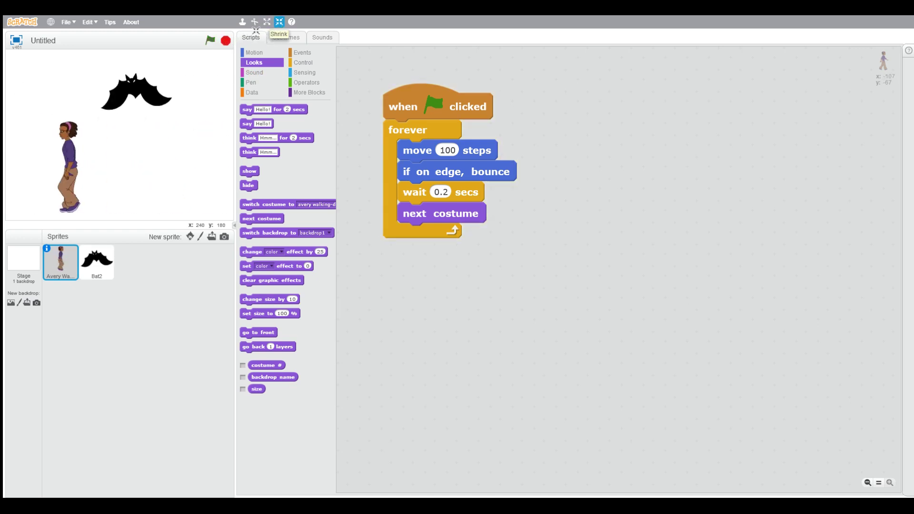
pyautogui.click(134, 85)
pyautogui.click(134, 85)
pyautogui.click(134, 86)
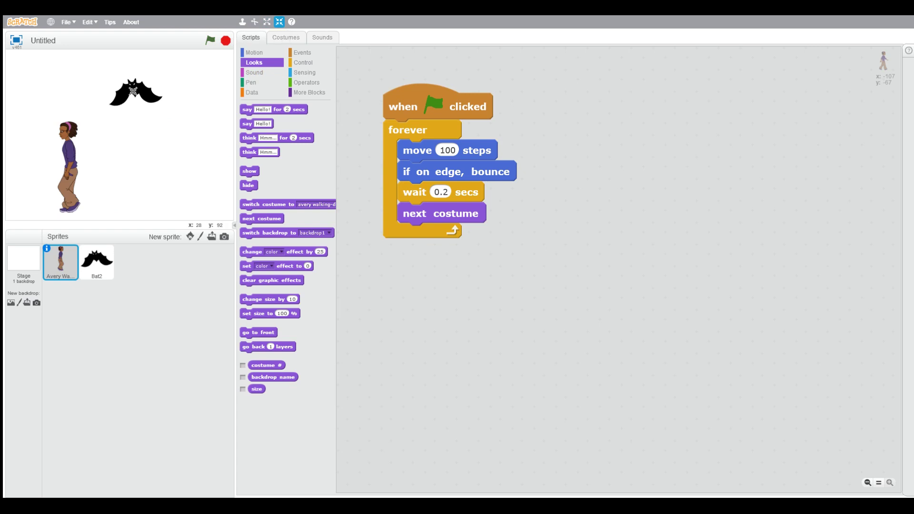
pyautogui.click(133, 89)
pyautogui.click(134, 90)
pyautogui.press('Escape')
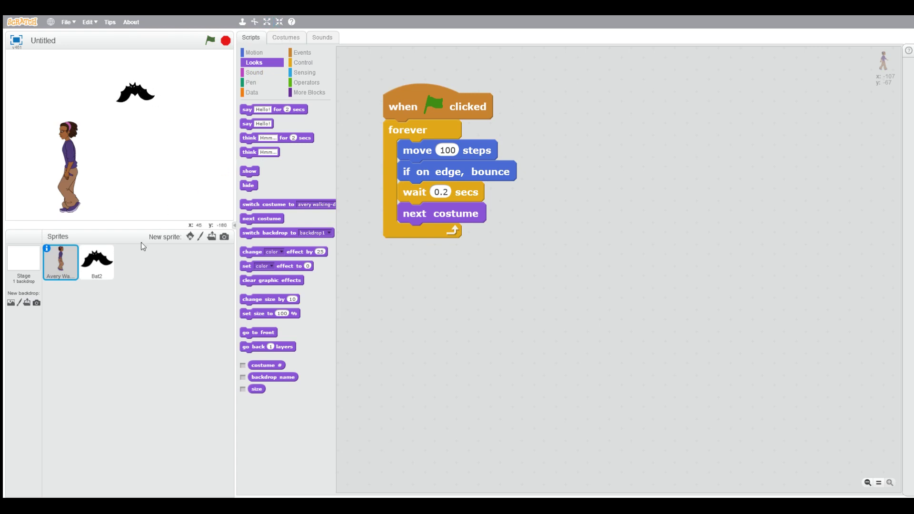
# Step: Change the bat's wait from 0.2 to 0.1 seconds and test-run the animation
pyautogui.click(93, 266)
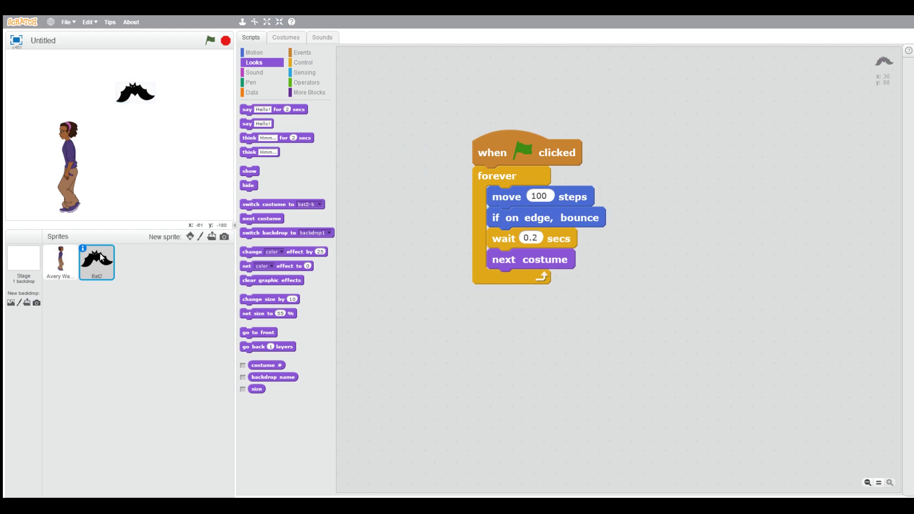
pyautogui.click(530, 238)
pyautogui.click(531, 238)
pyautogui.write('1')
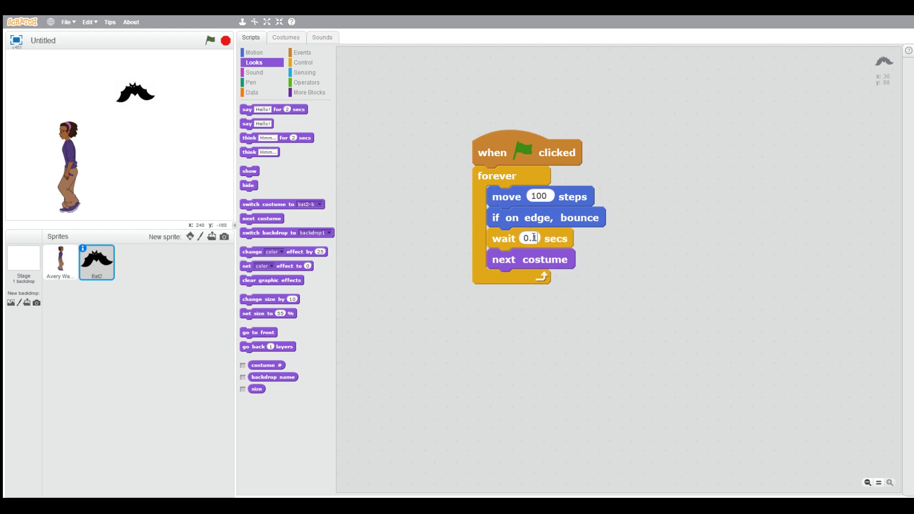
pyautogui.click(210, 40)
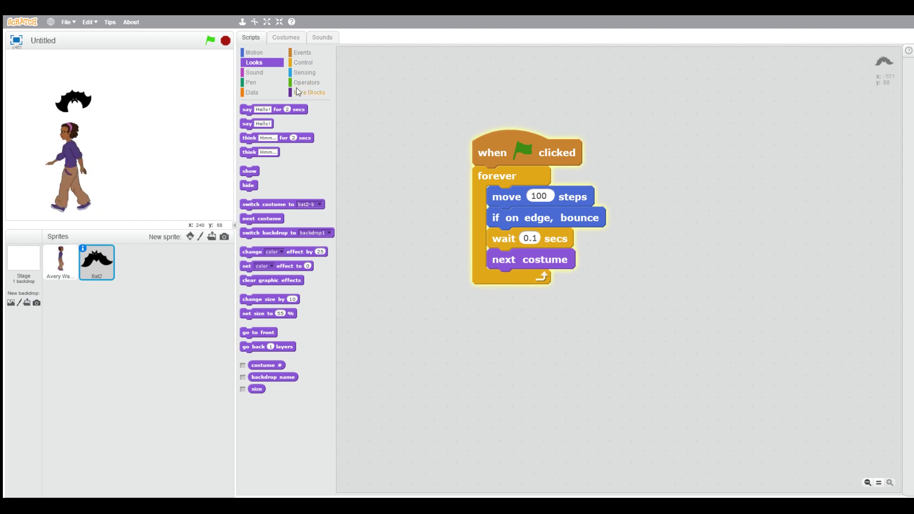
pyautogui.click(225, 41)
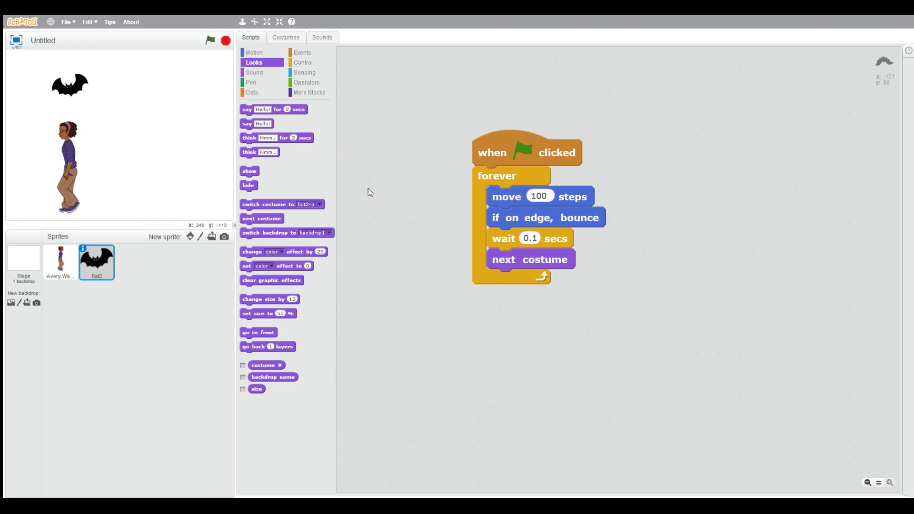
# Step: Browse the Sound, Looks, Motion, Control and Sensing palettes, then show the stage full screen
pyautogui.click(254, 72)
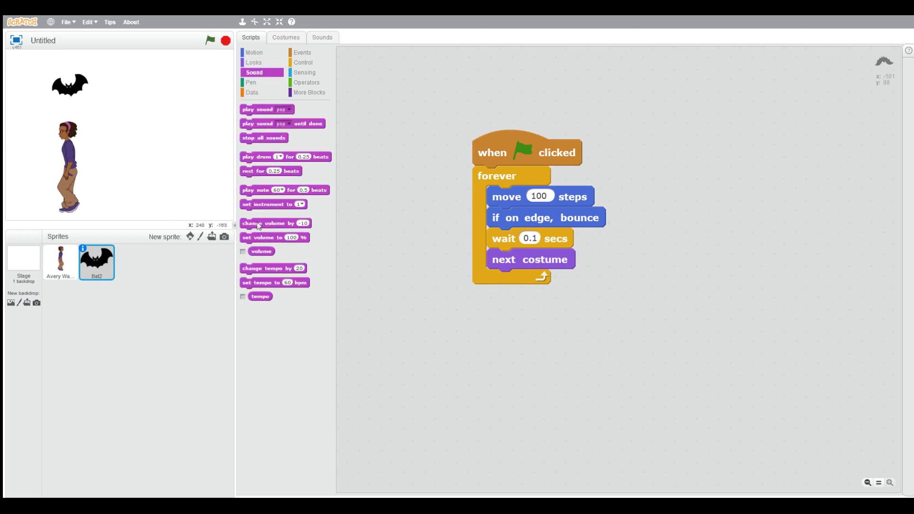
pyautogui.click(254, 61)
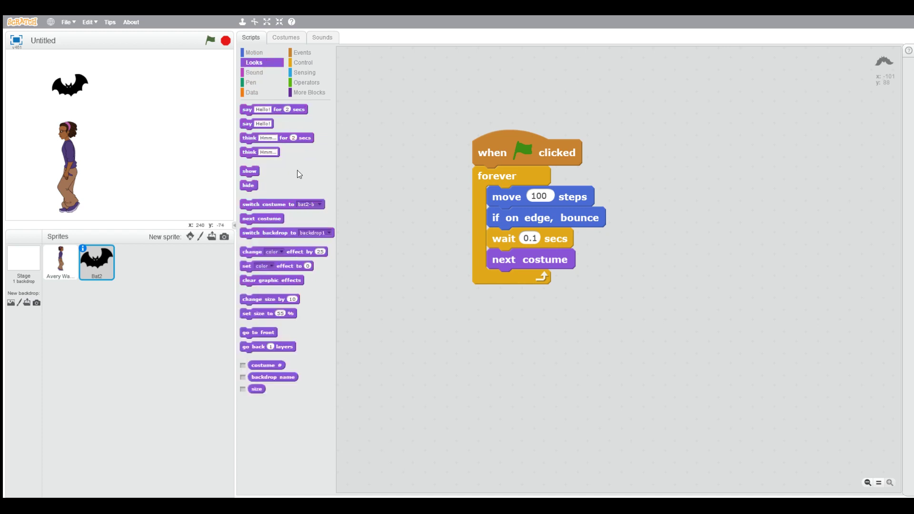
pyautogui.click(258, 53)
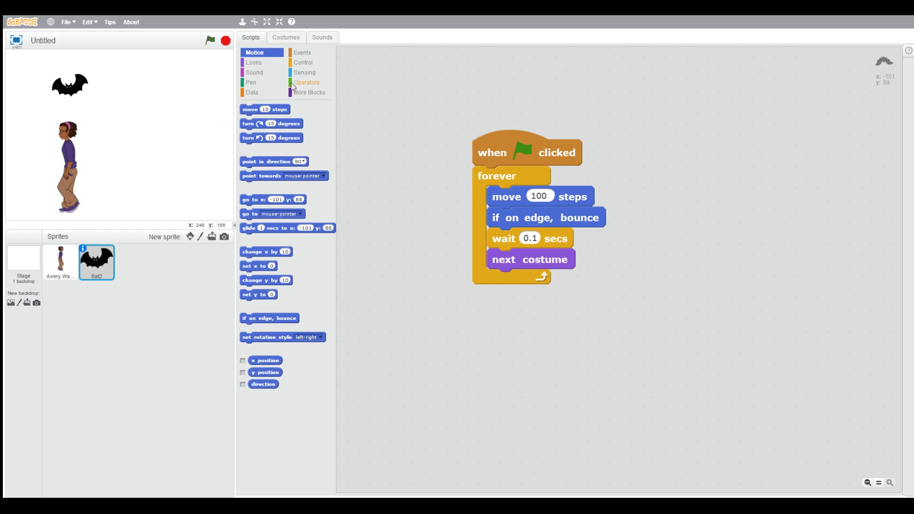
pyautogui.click(295, 63)
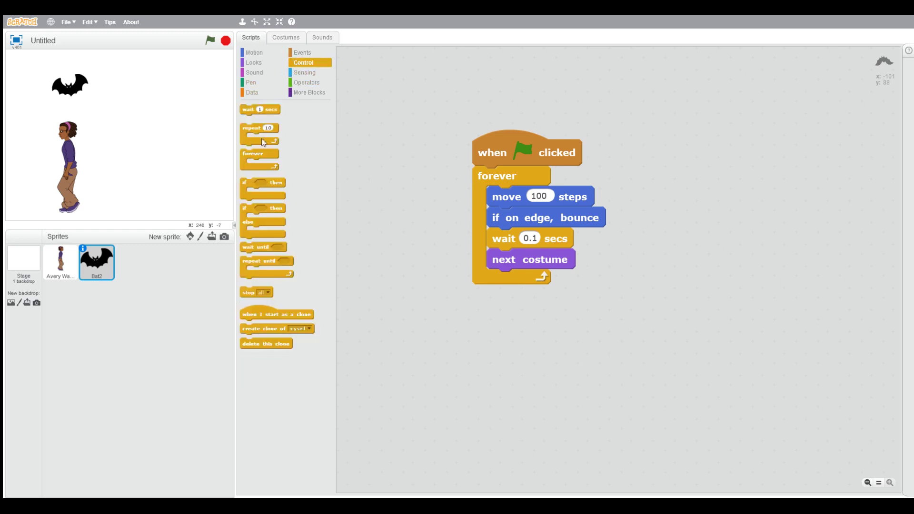
pyautogui.click(297, 73)
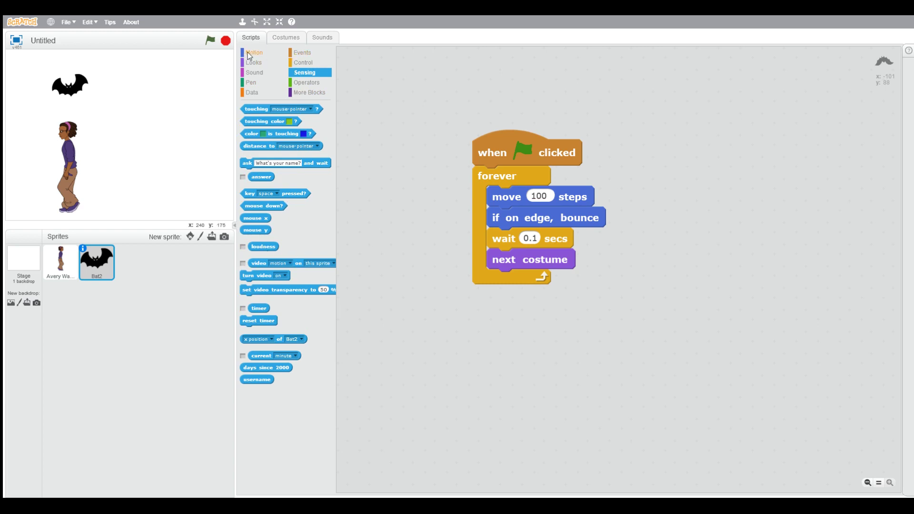
pyautogui.click(16, 41)
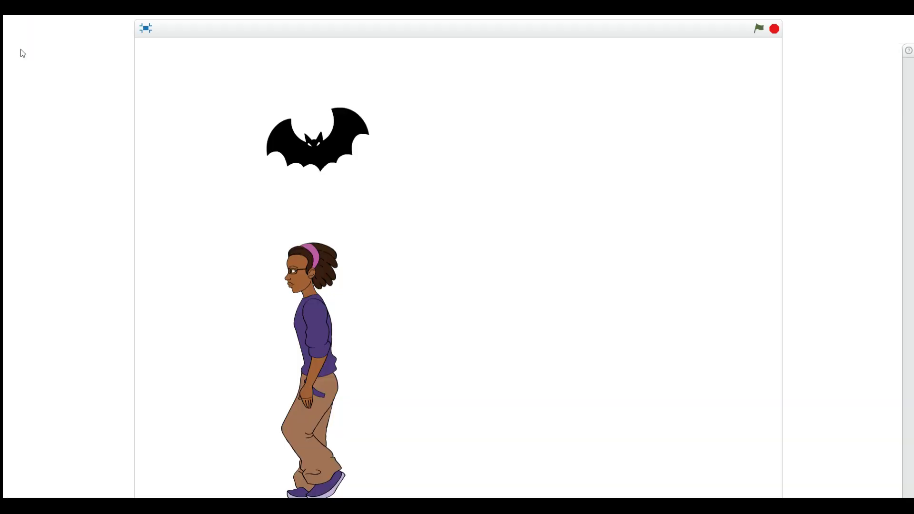
# Step: Leave full screen and move the bat higher right and Avery slightly right
pyautogui.click(146, 29)
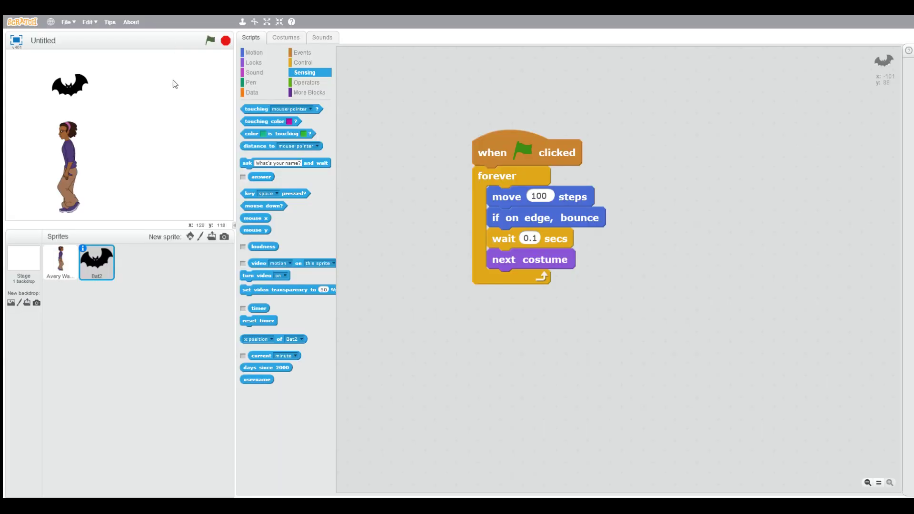
pyautogui.moveTo(72, 87); pyautogui.dragTo(108, 70)
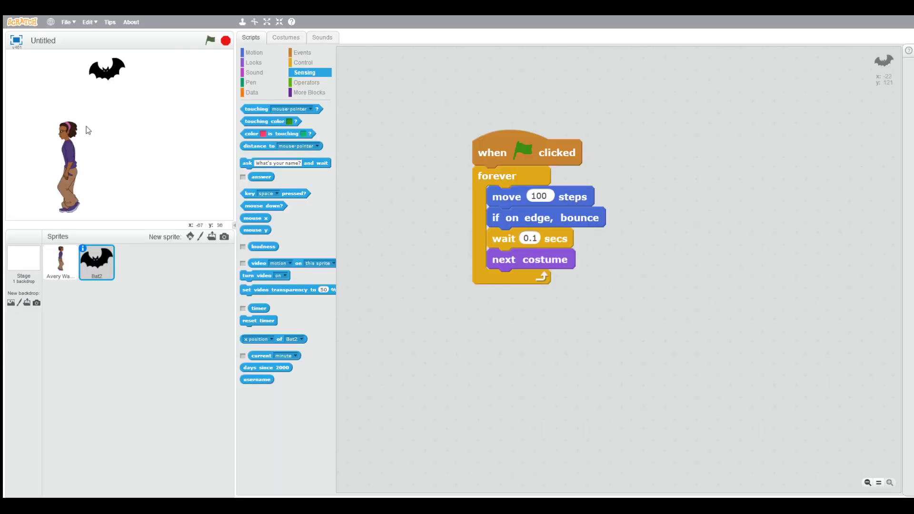
pyautogui.moveTo(69, 186); pyautogui.dragTo(100, 189)
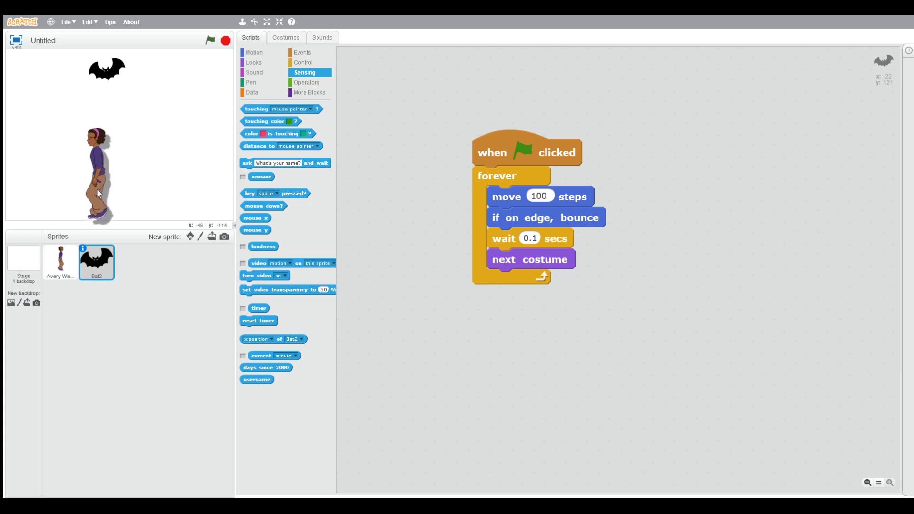
# Step: Run and stop the animation in full-screen mode, then return to the editor
pyautogui.click(16, 41)
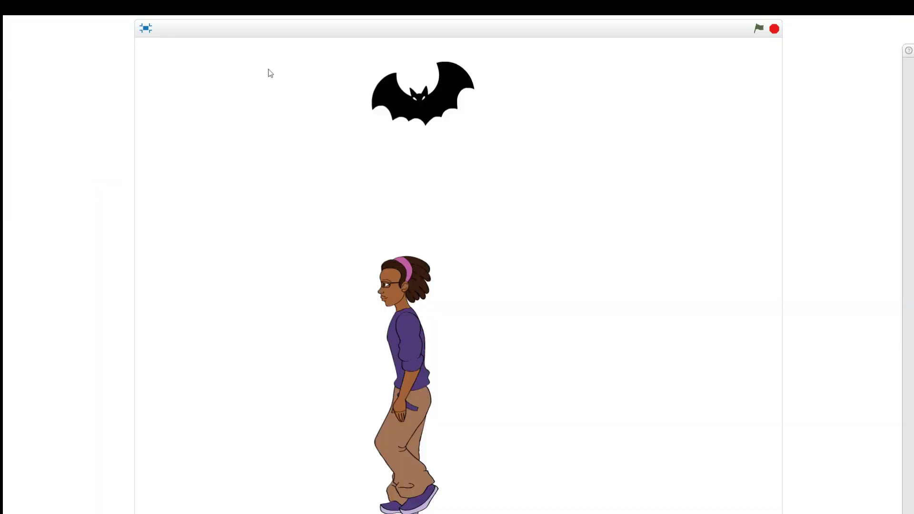
pyautogui.click(758, 29)
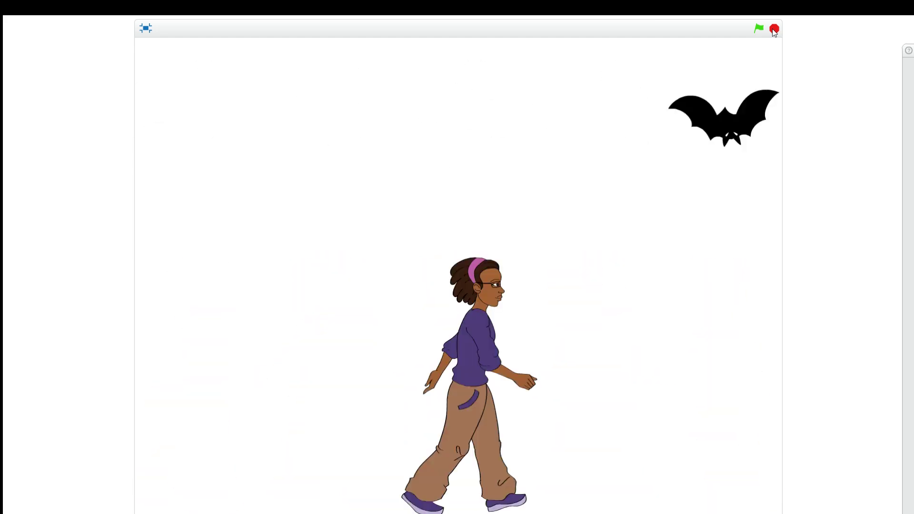
pyautogui.click(774, 30)
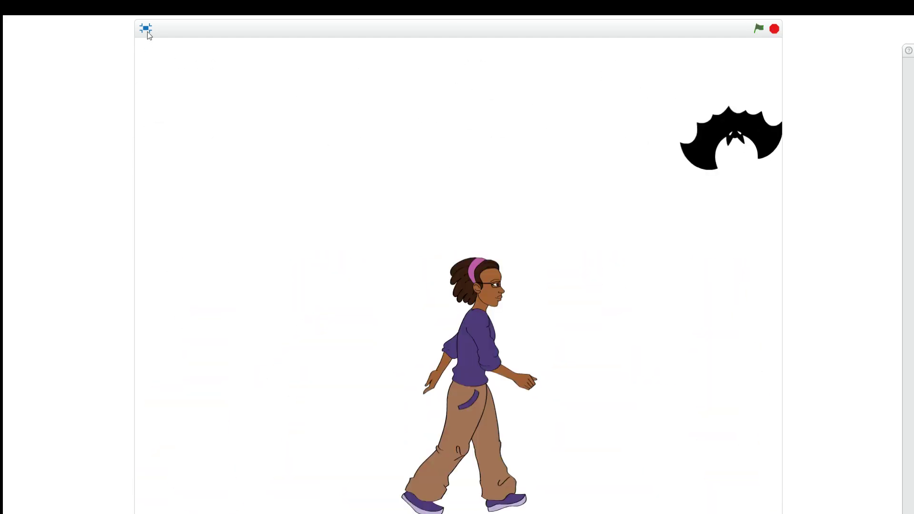
pyautogui.click(147, 30)
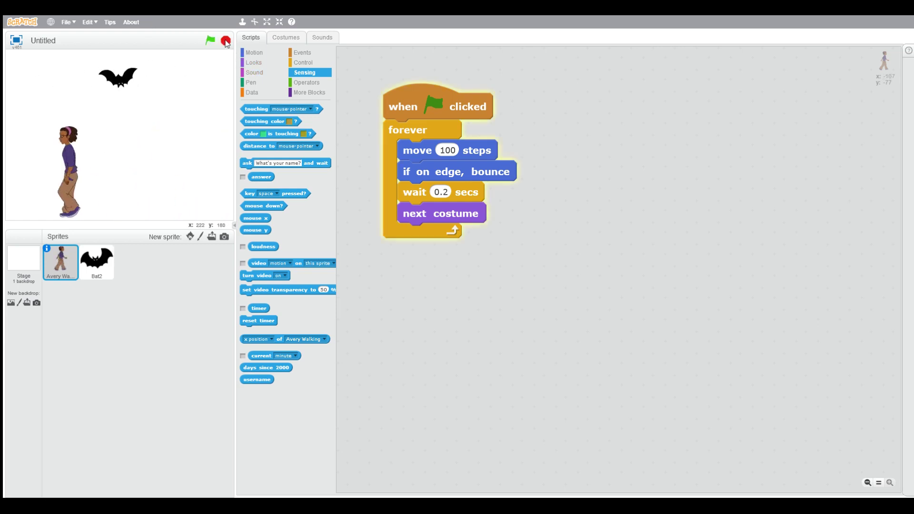
pyautogui.click(226, 41)
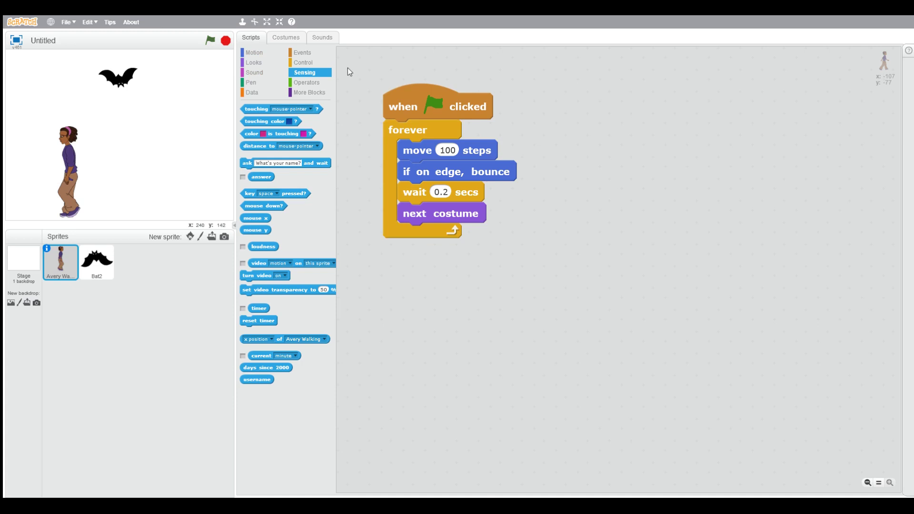
# Step: Select the Stage and choose the 'winter' backdrop from the backdrop library
pyautogui.click(102, 268)
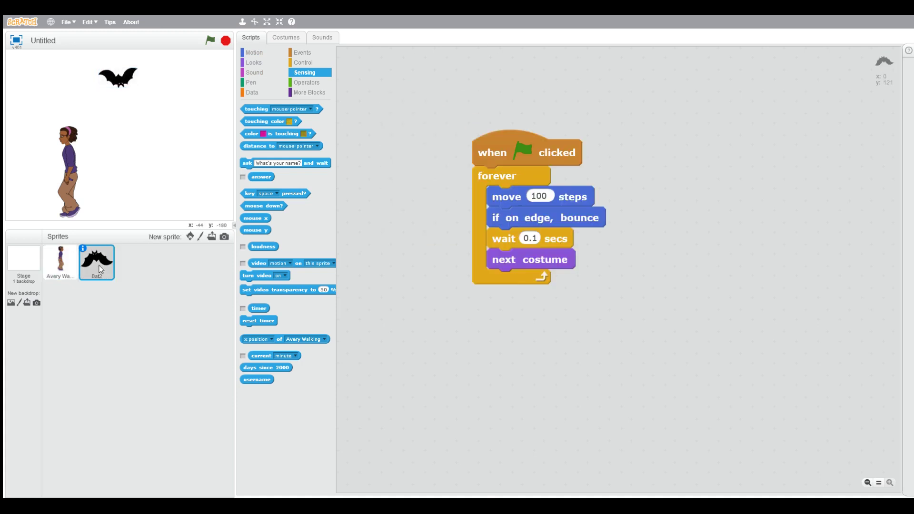
pyautogui.click(59, 263)
pyautogui.click(26, 257)
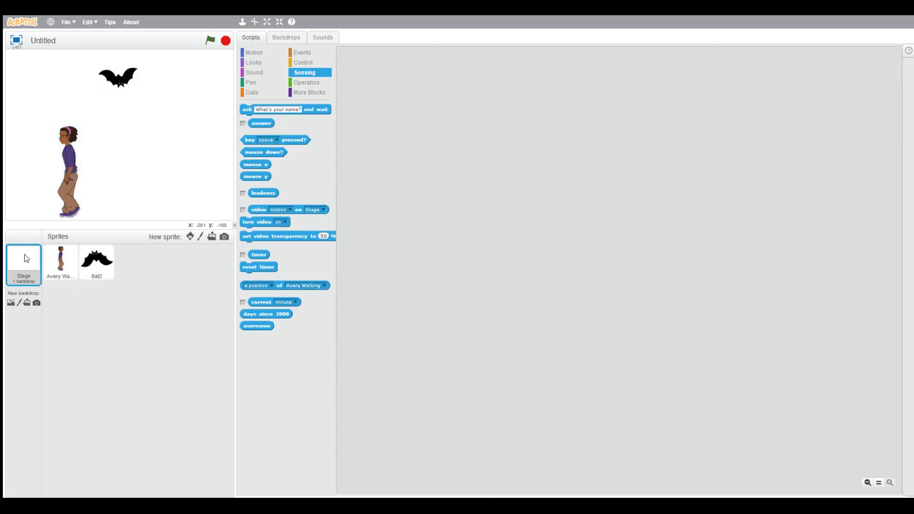
pyautogui.click(11, 306)
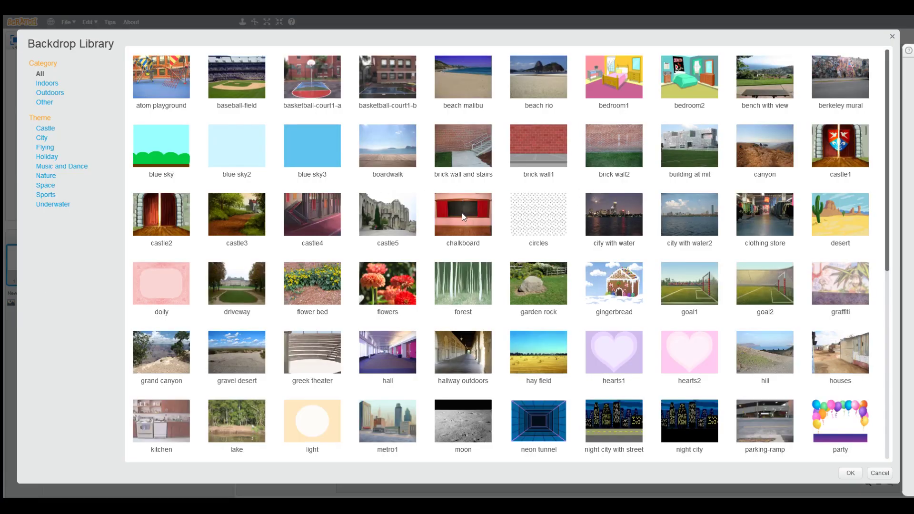
pyautogui.moveTo(889, 229); pyautogui.dragTo(884, 410)
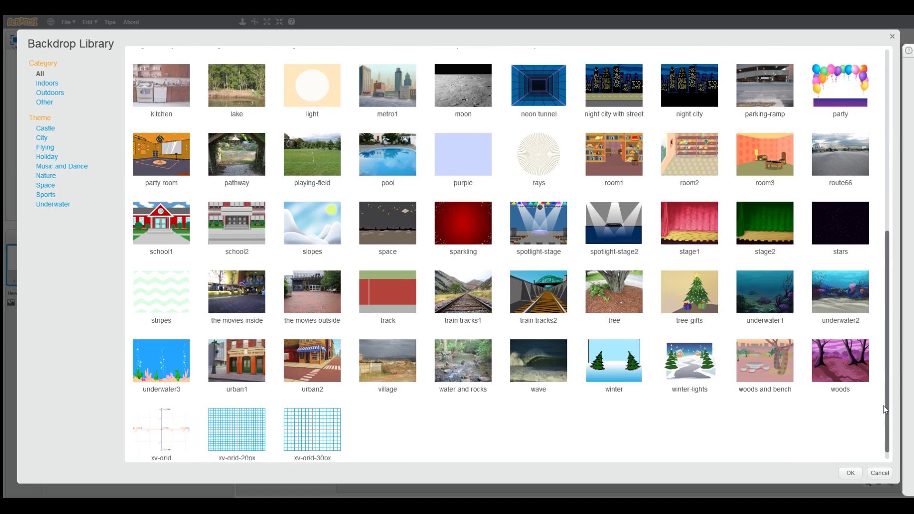
pyautogui.click(603, 366)
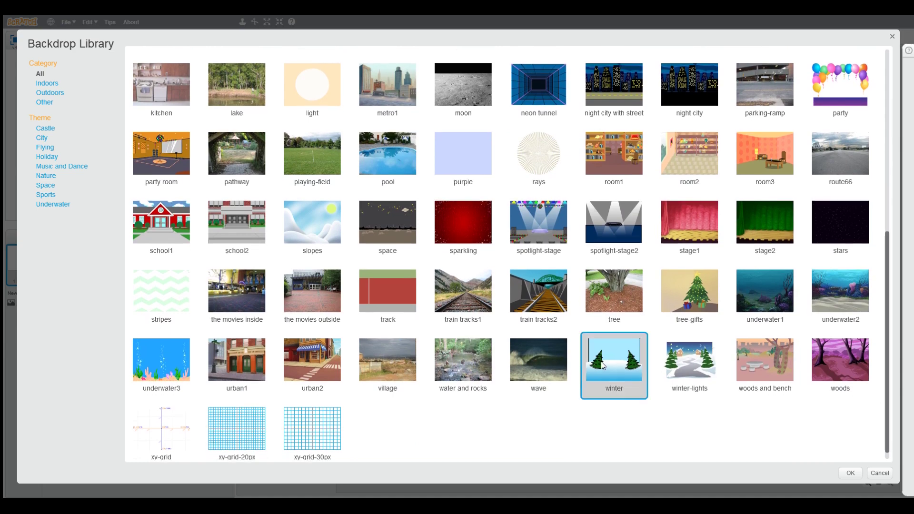
# Step: Confirm the winter backdrop, run the animation, and review Avery's, Bat2's and Stage scripts
pyautogui.click(850, 473)
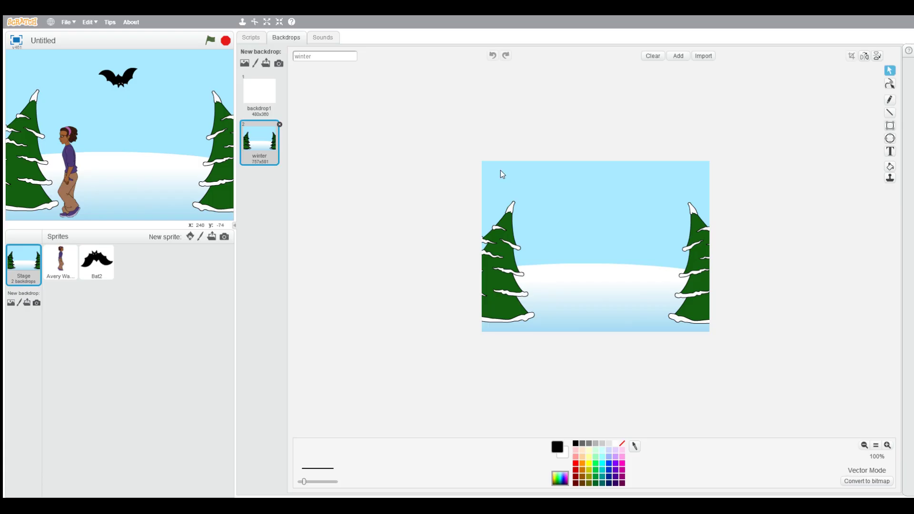
pyautogui.click(211, 40)
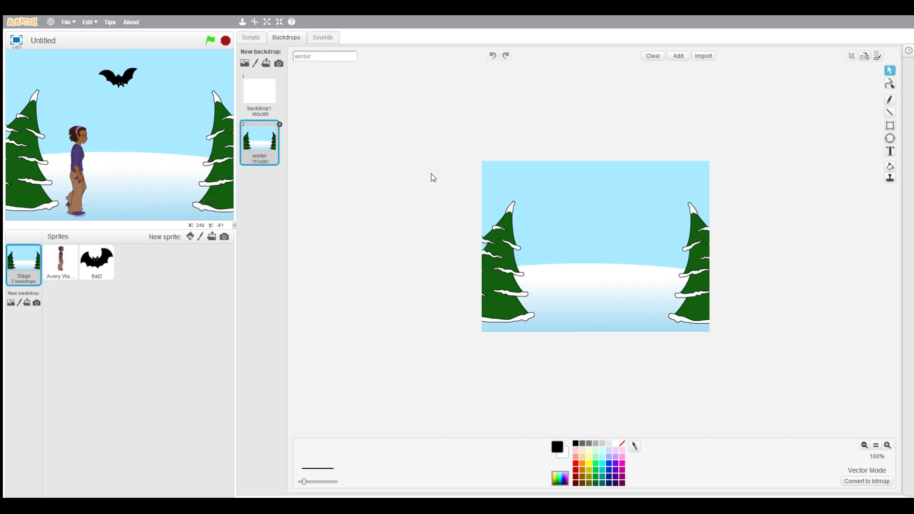
pyautogui.click(59, 261)
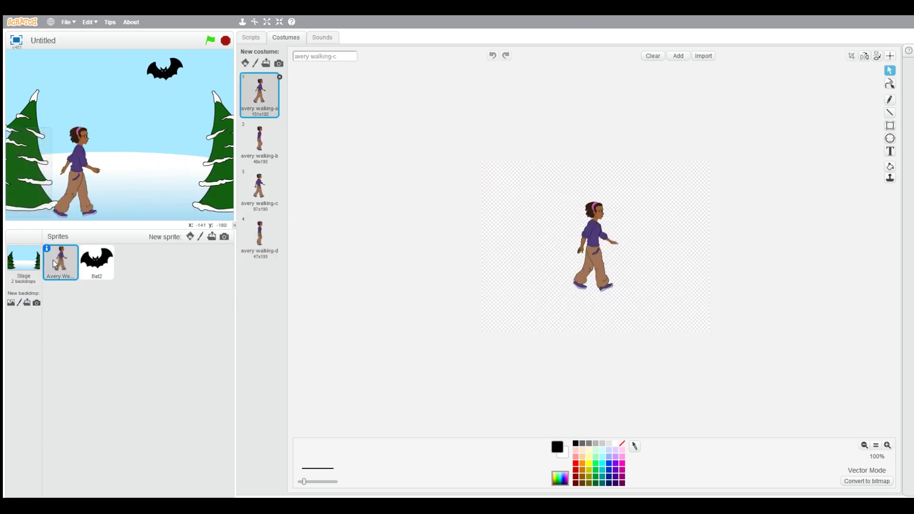
pyautogui.click(250, 37)
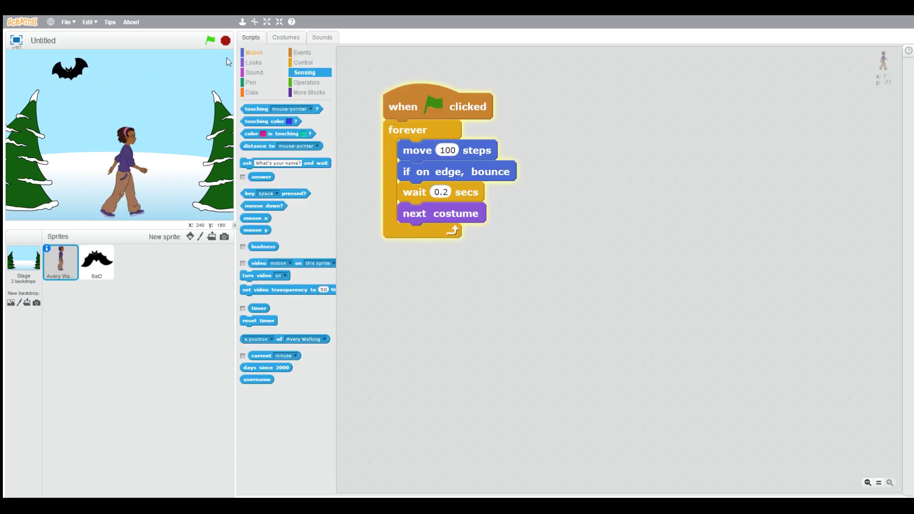
pyautogui.click(97, 261)
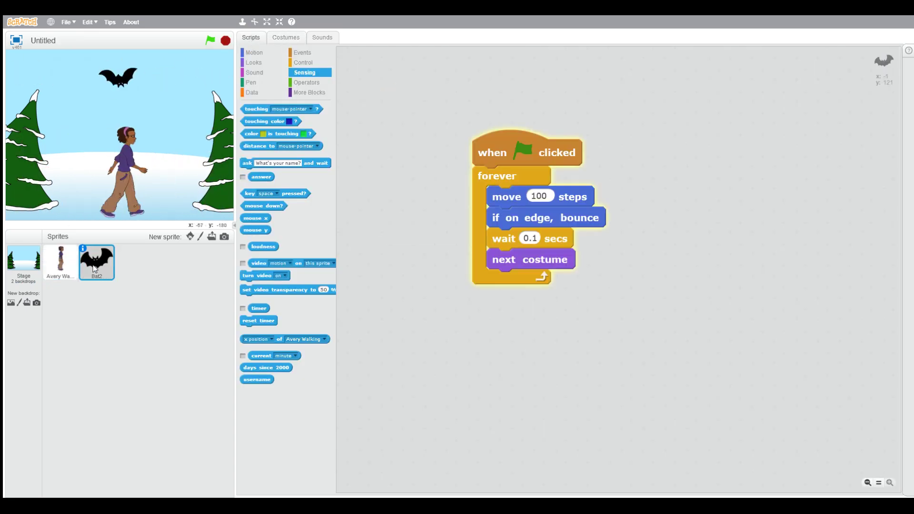
pyautogui.click(18, 263)
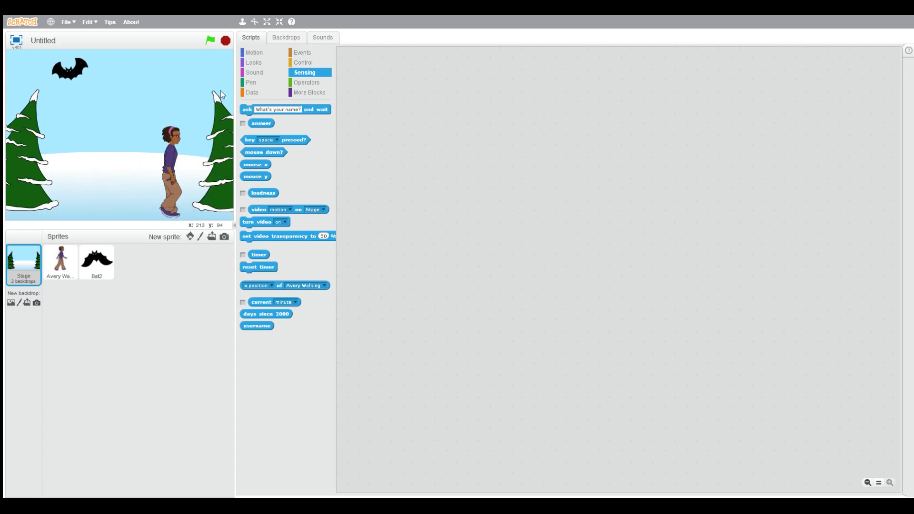
pyautogui.click(59, 262)
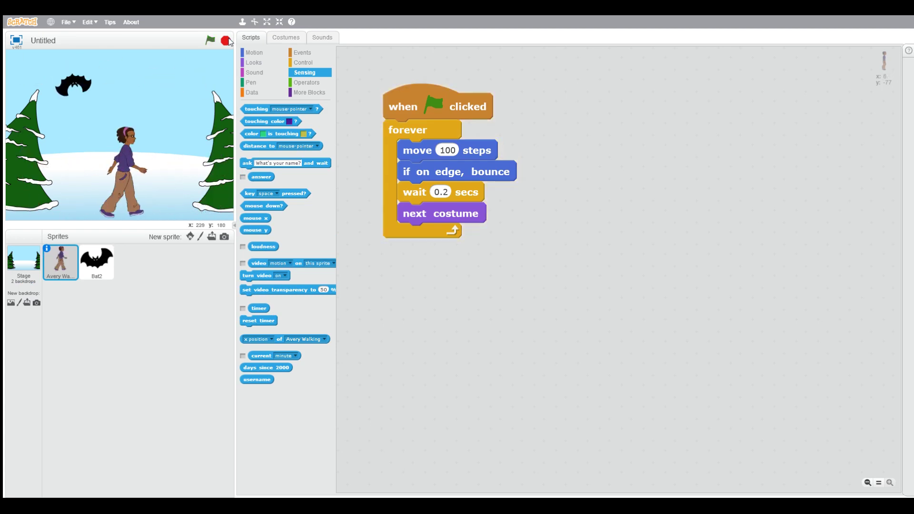
# Step: Stop the winter-scene animation with the red stop button
pyautogui.click(228, 40)
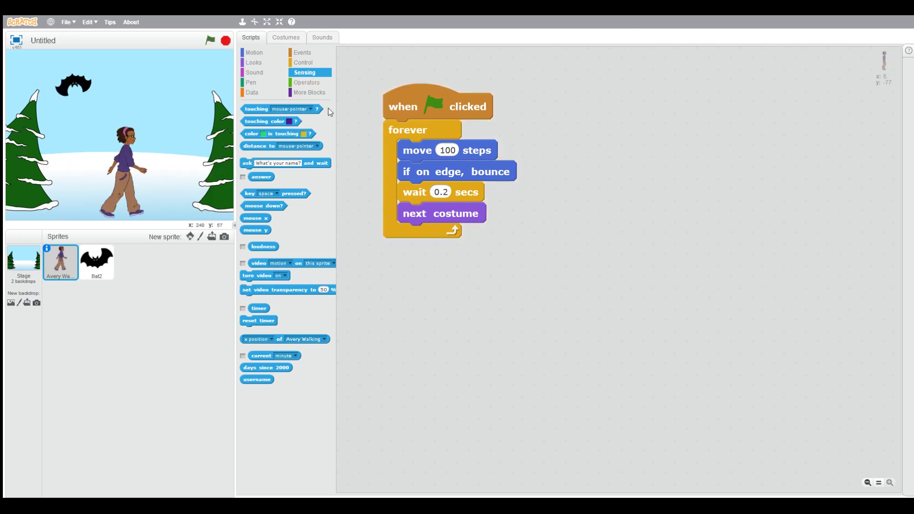